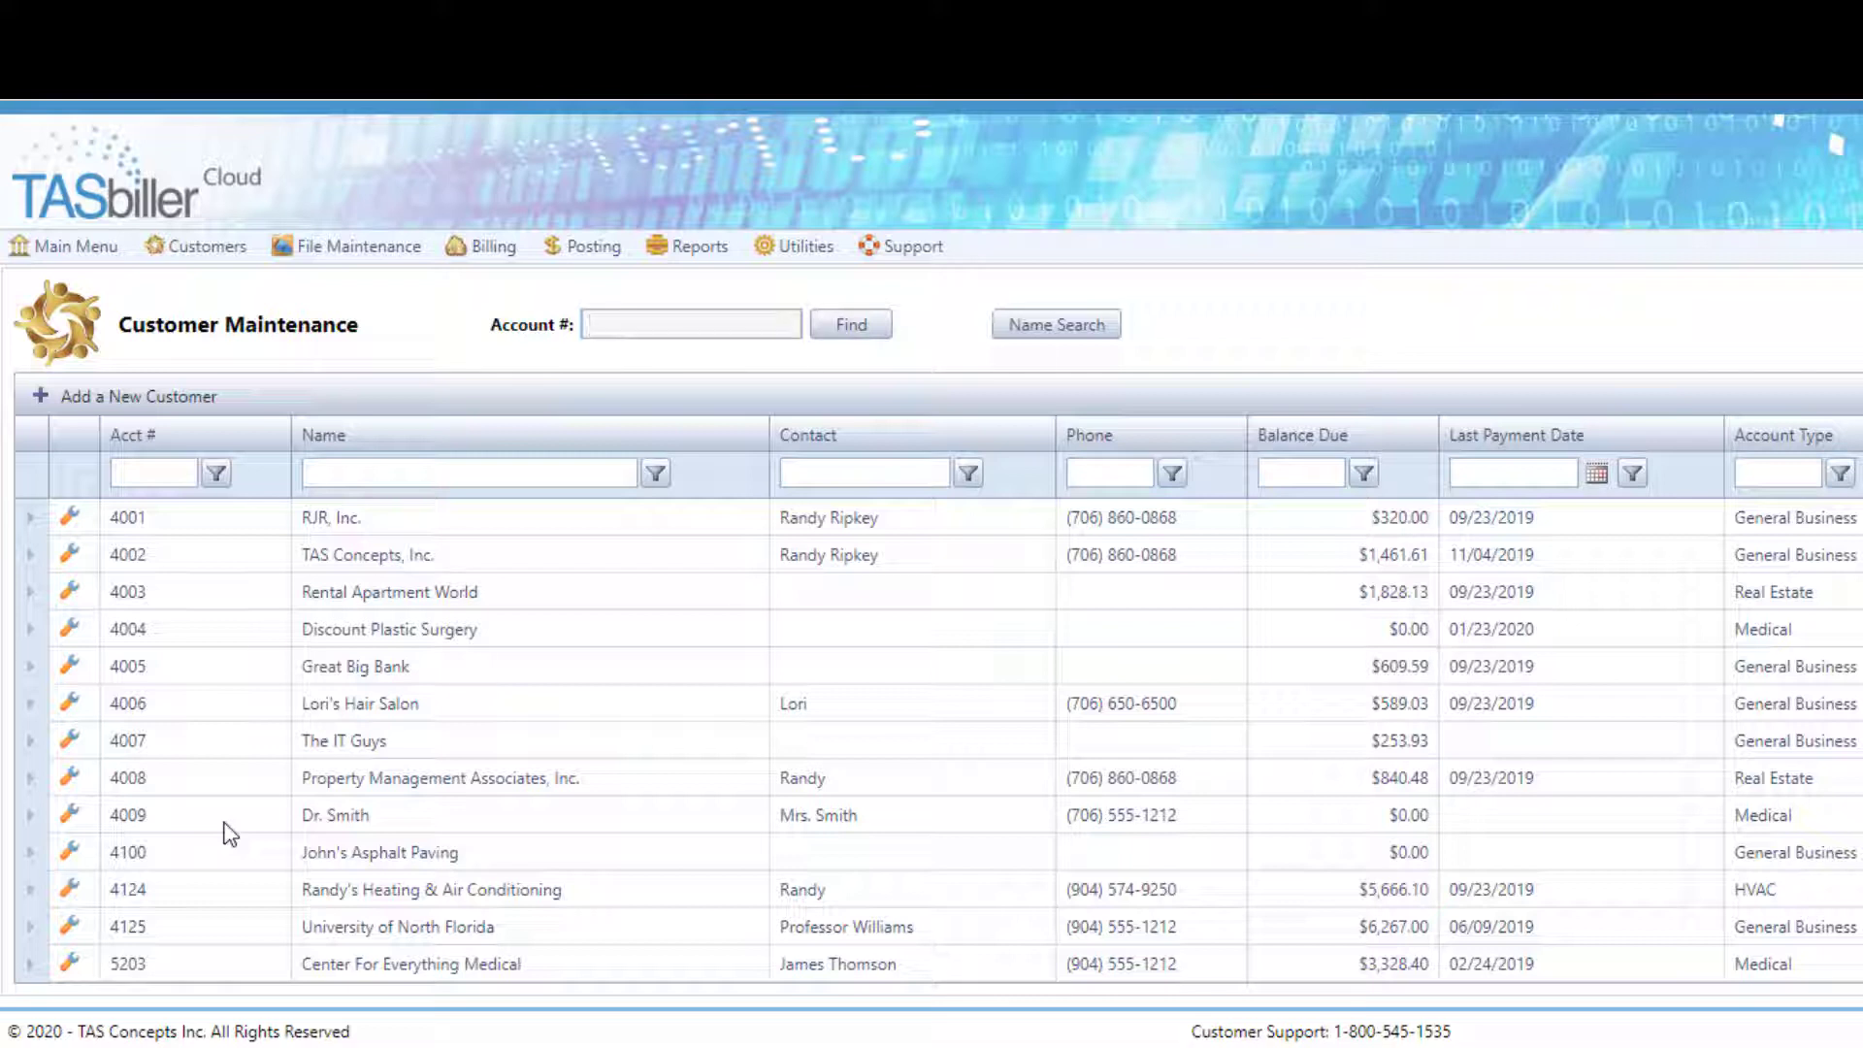
Start a customer account number change and look up the doctor's Medical account by its current account number
{"action": "left_click", "coordinate": [790, 247]}
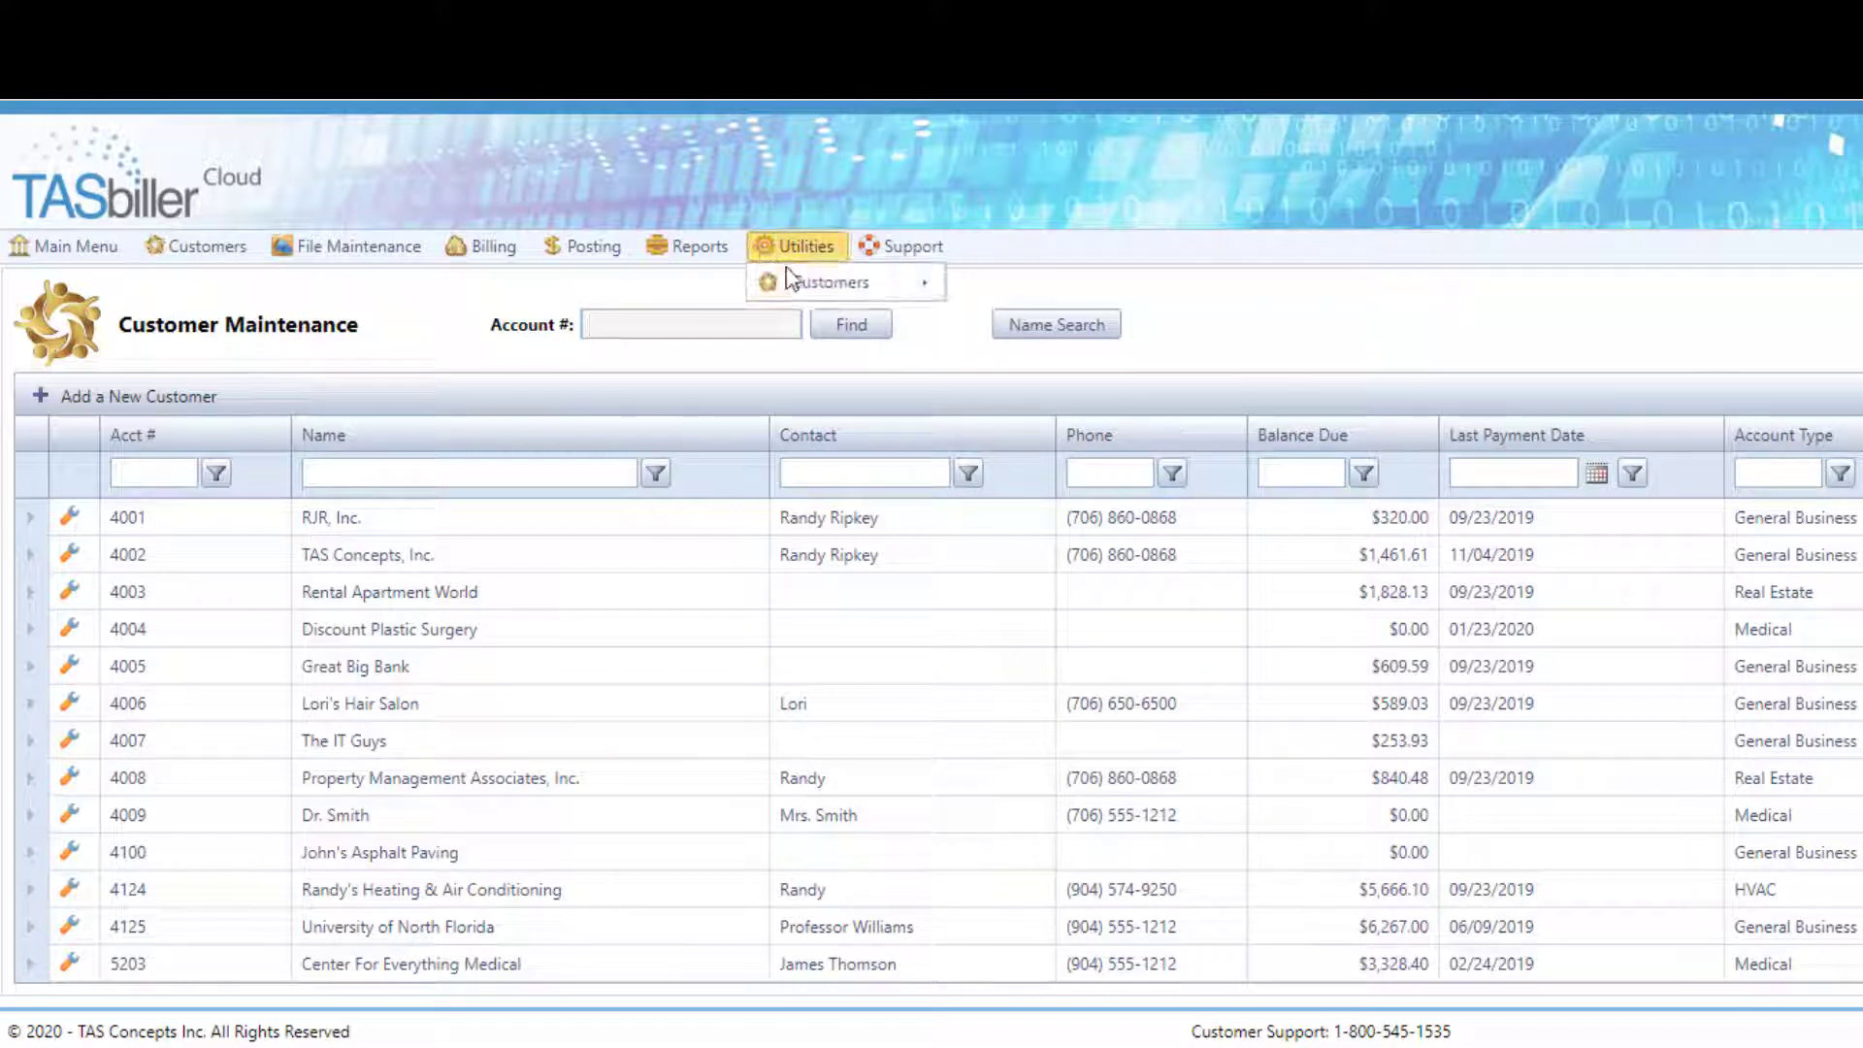
{"action": "mouse_move", "coordinate": [788, 281]}
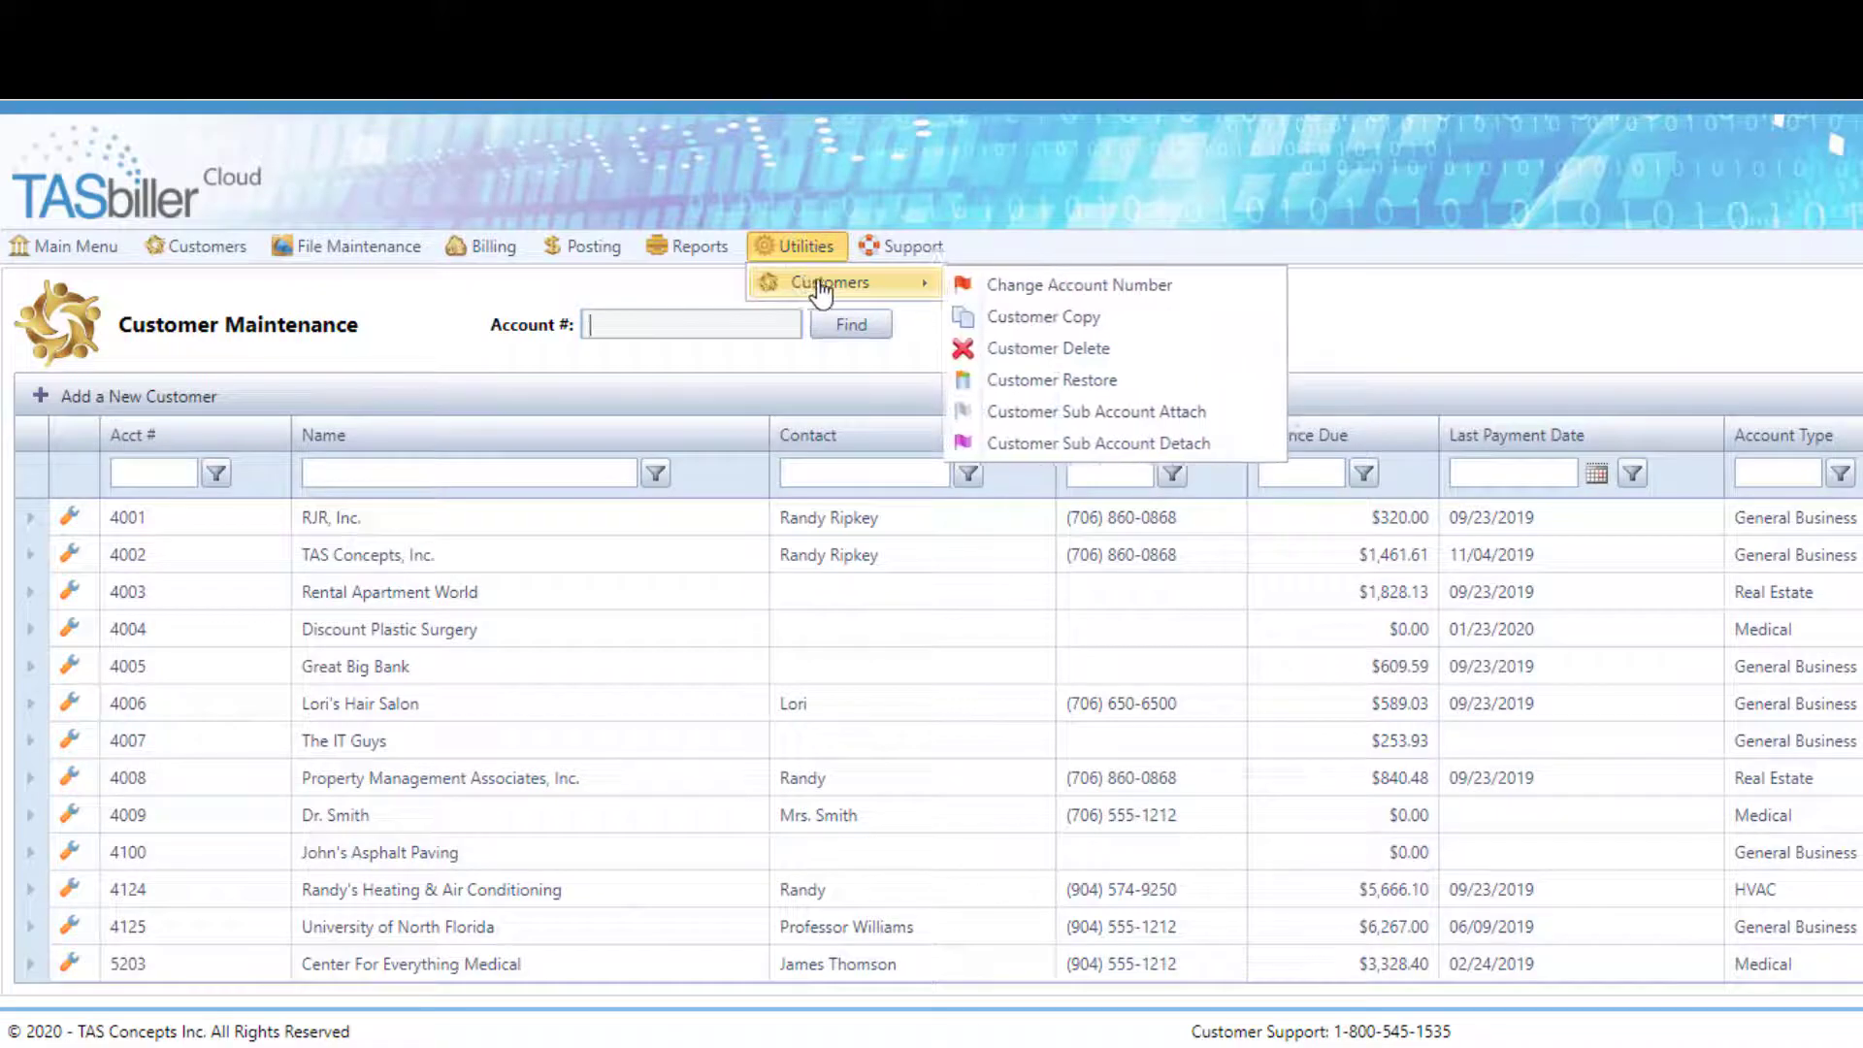
{"action": "left_click", "coordinate": [1190, 287]}
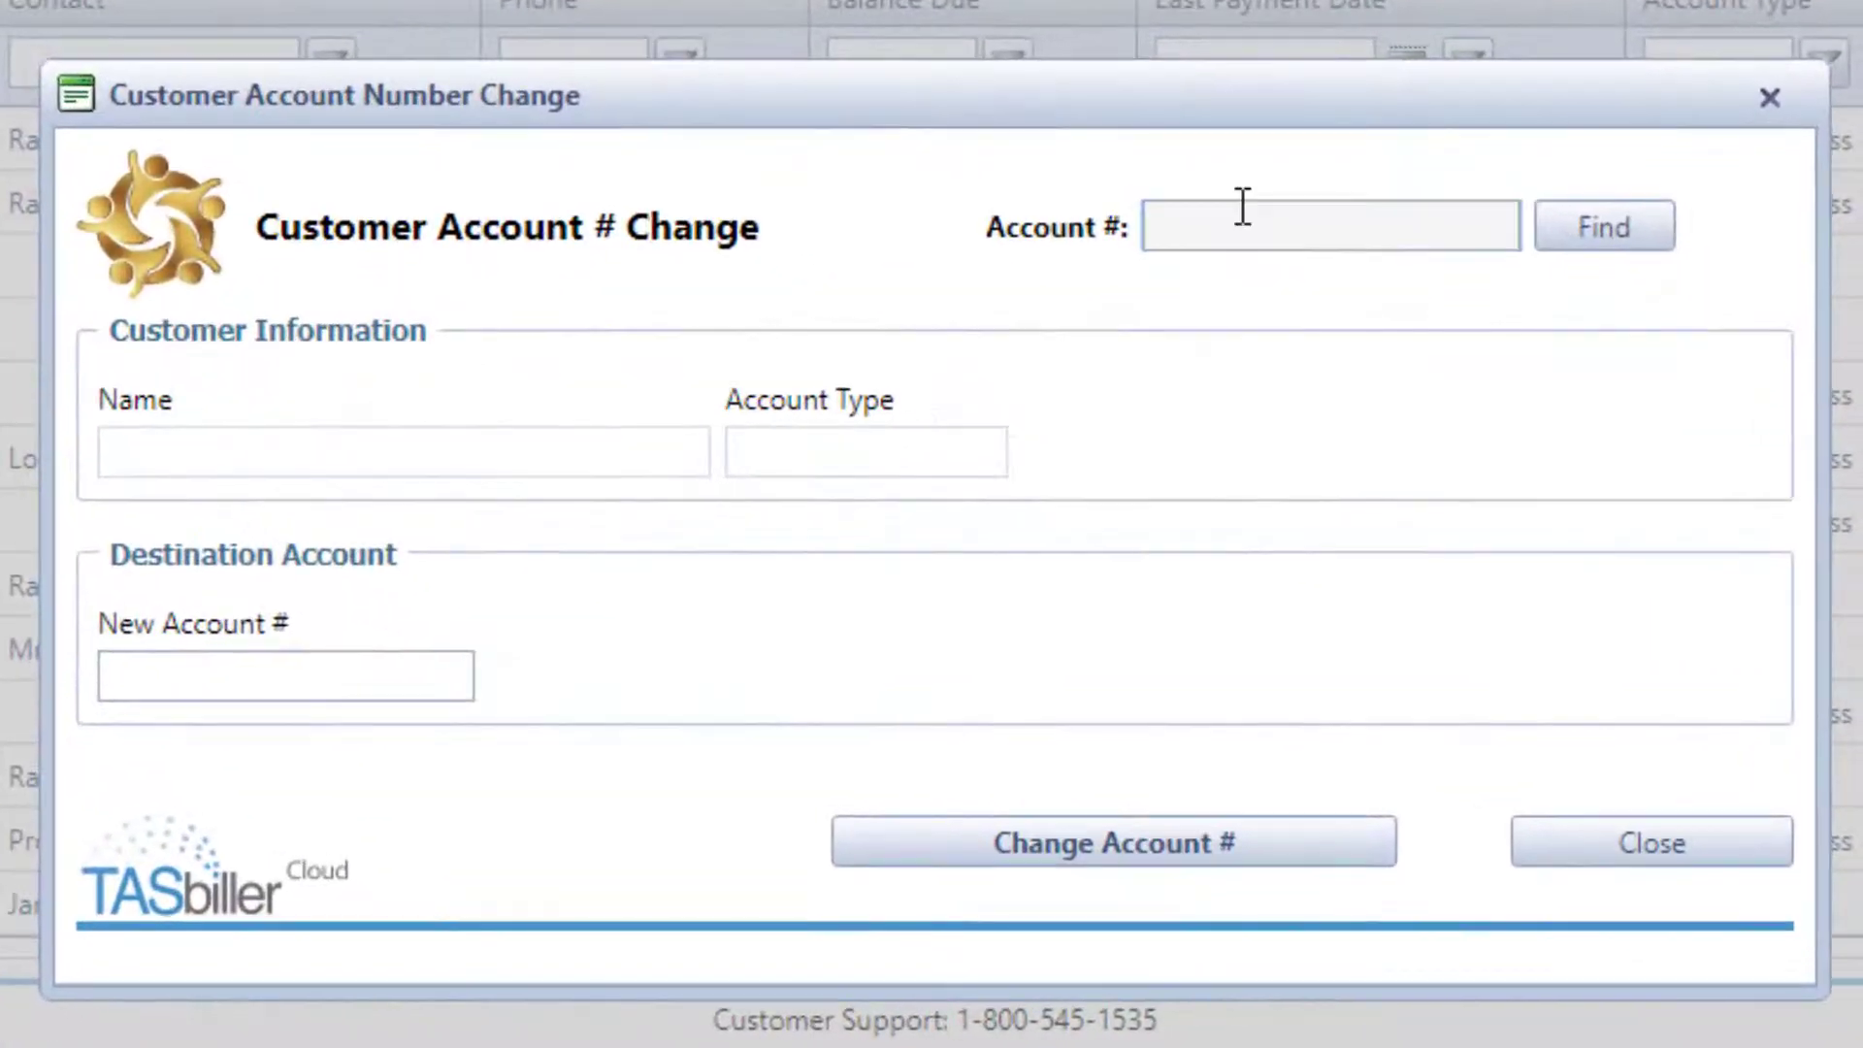
{"action": "type", "text": "4009"}
{"action": "key", "text": "Return"}
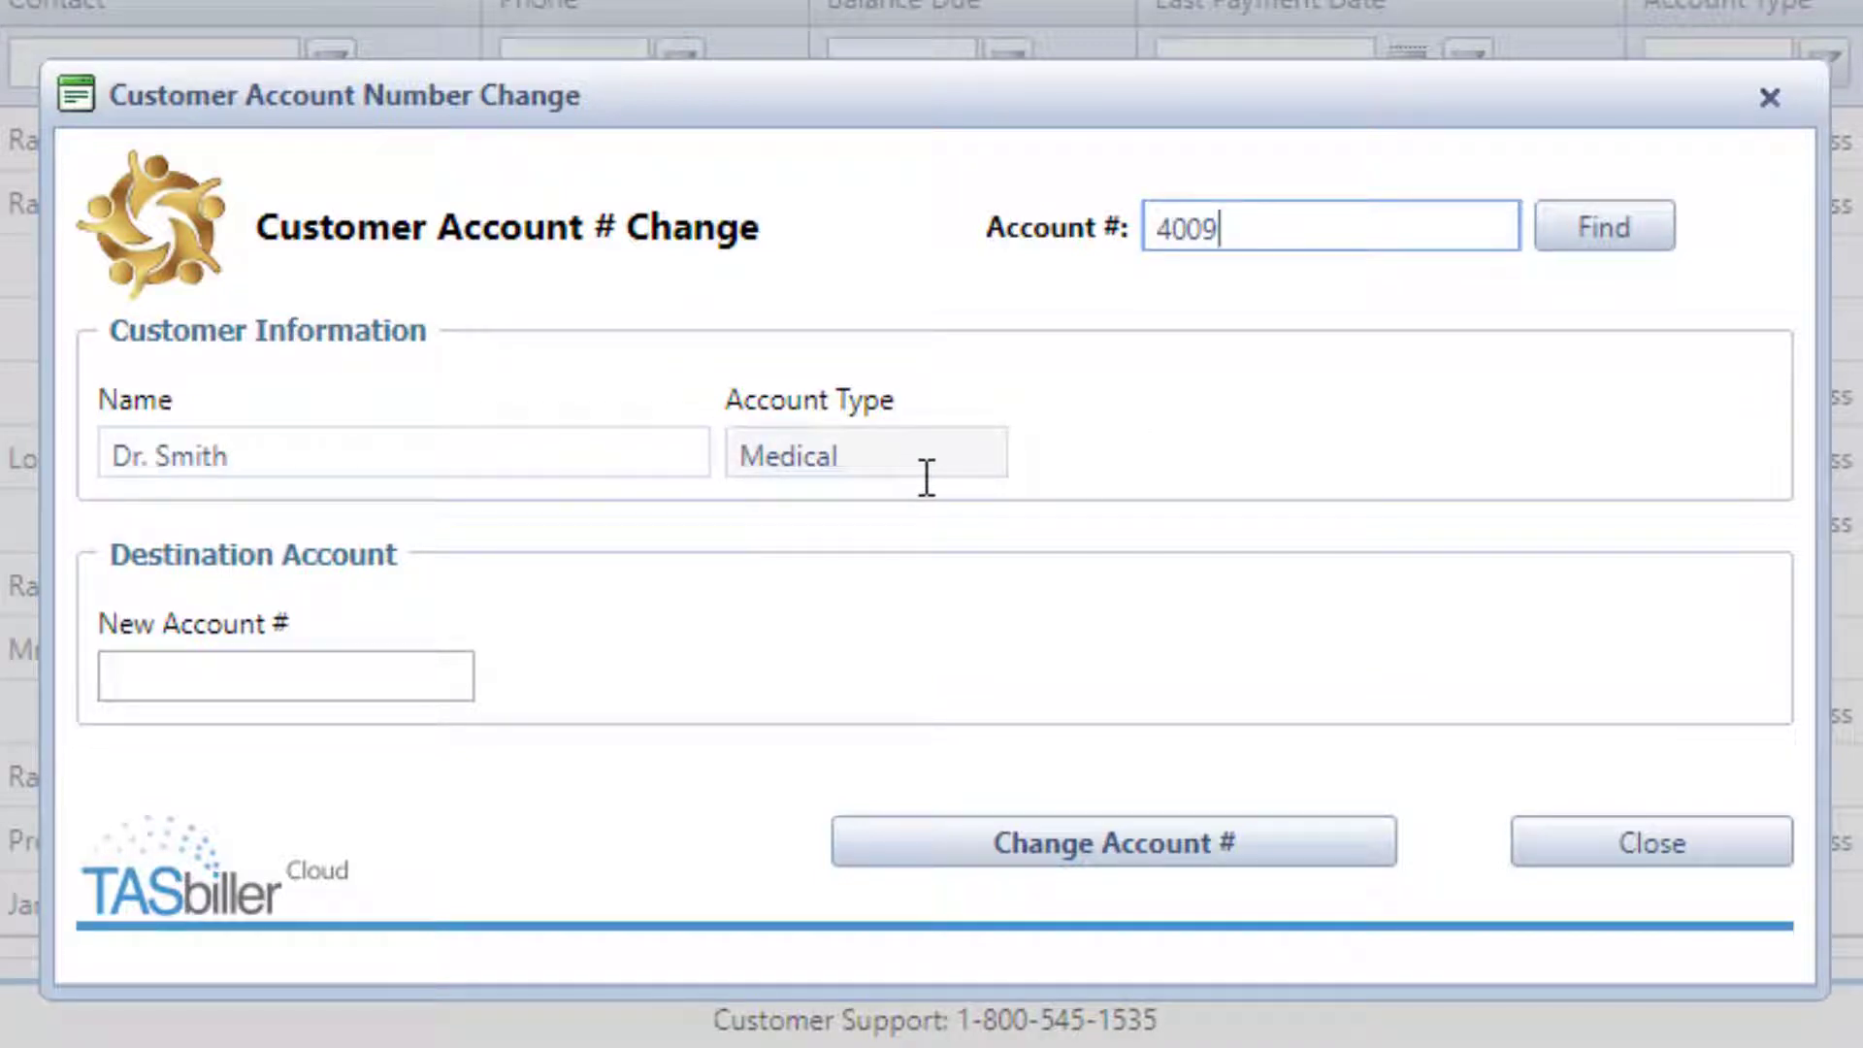
Try to change the doctor's account number to the one already used by Lori's Hair Salon
{"action": "left_click", "coordinate": [419, 684]}
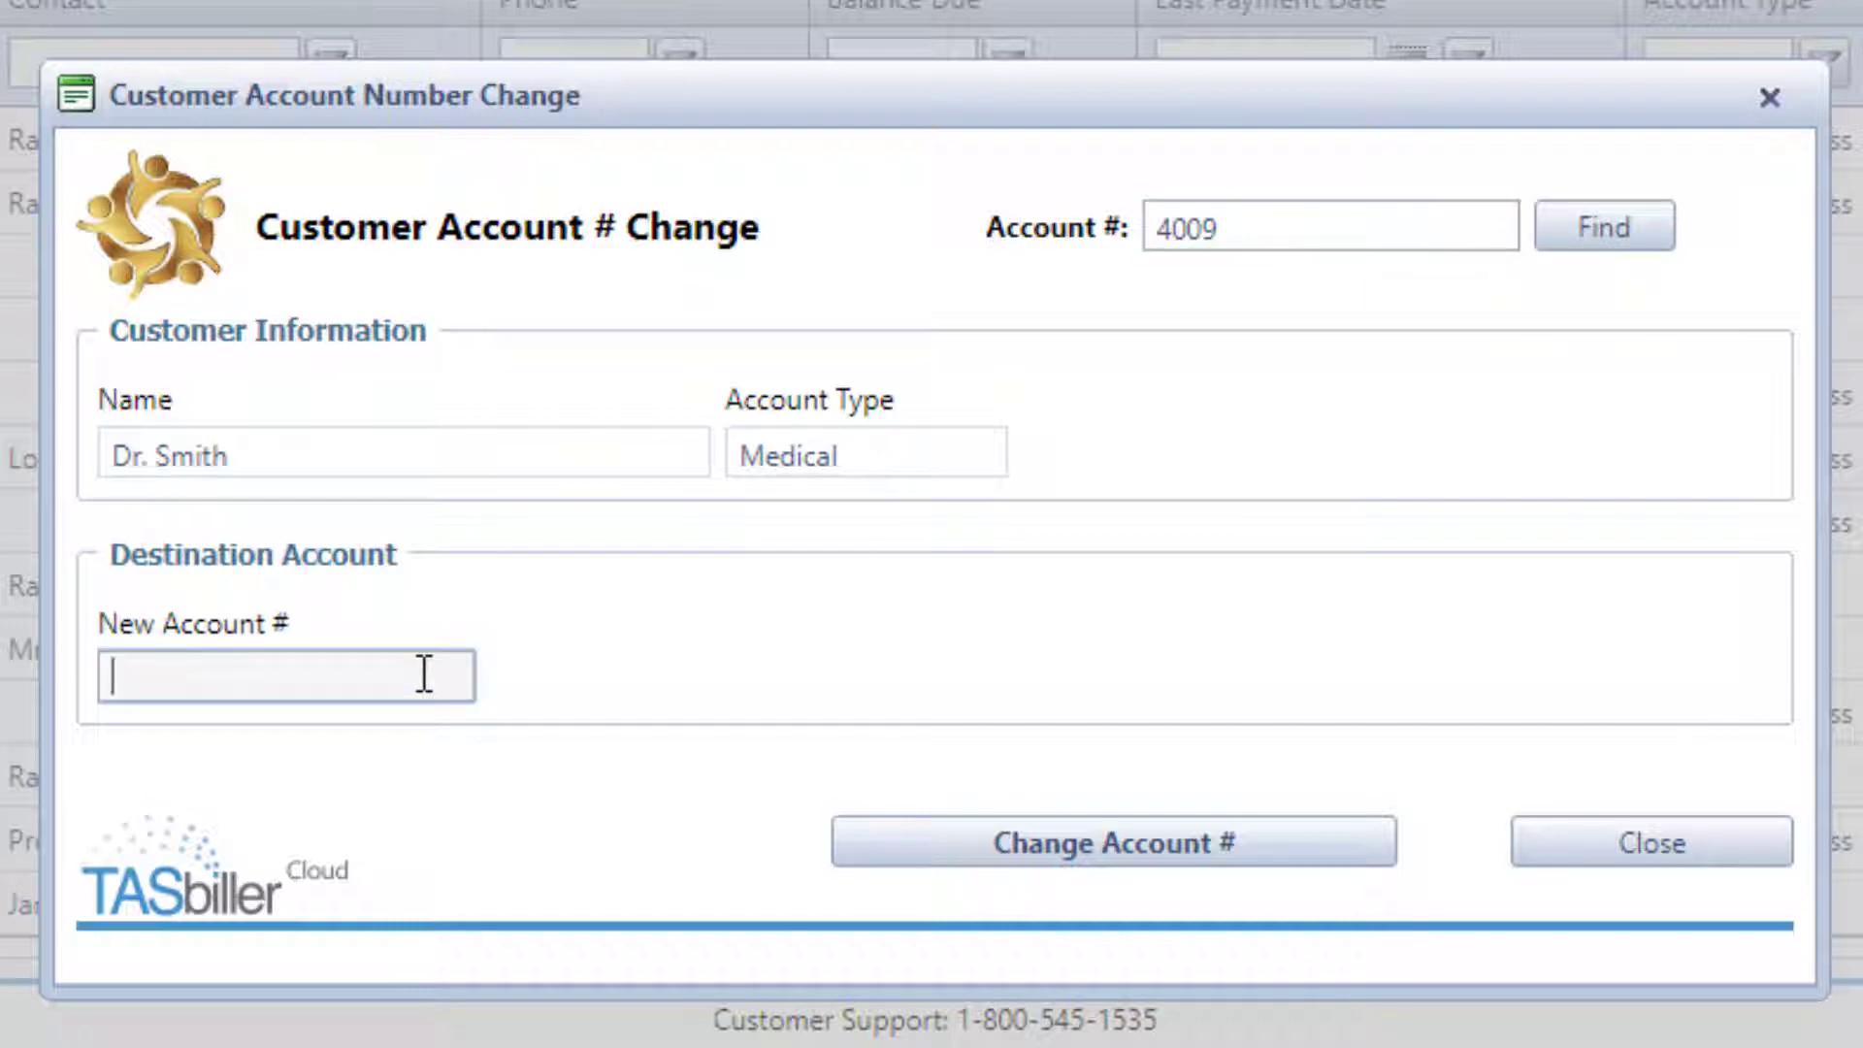
{"action": "type", "text": "4008"}
{"action": "key", "text": "BackSpace"}
{"action": "type", "text": "6"}
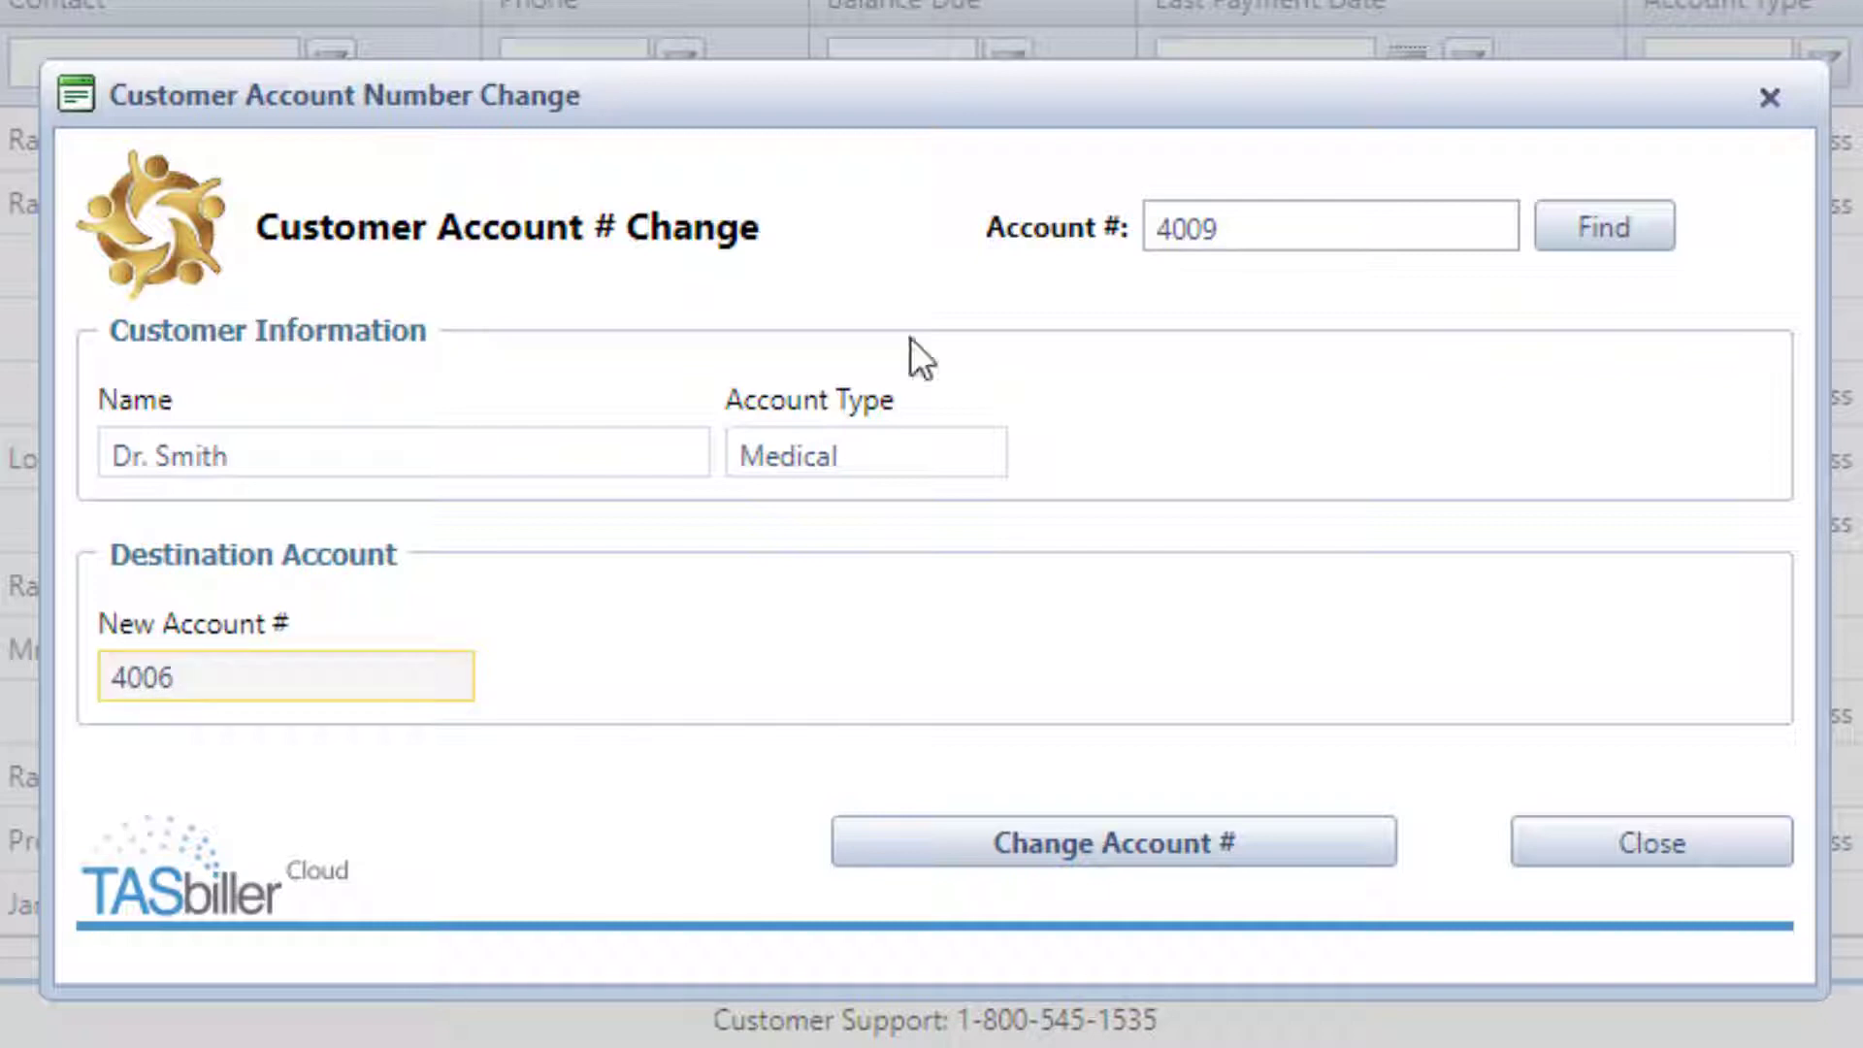
{"action": "left_click", "coordinate": [1101, 856]}
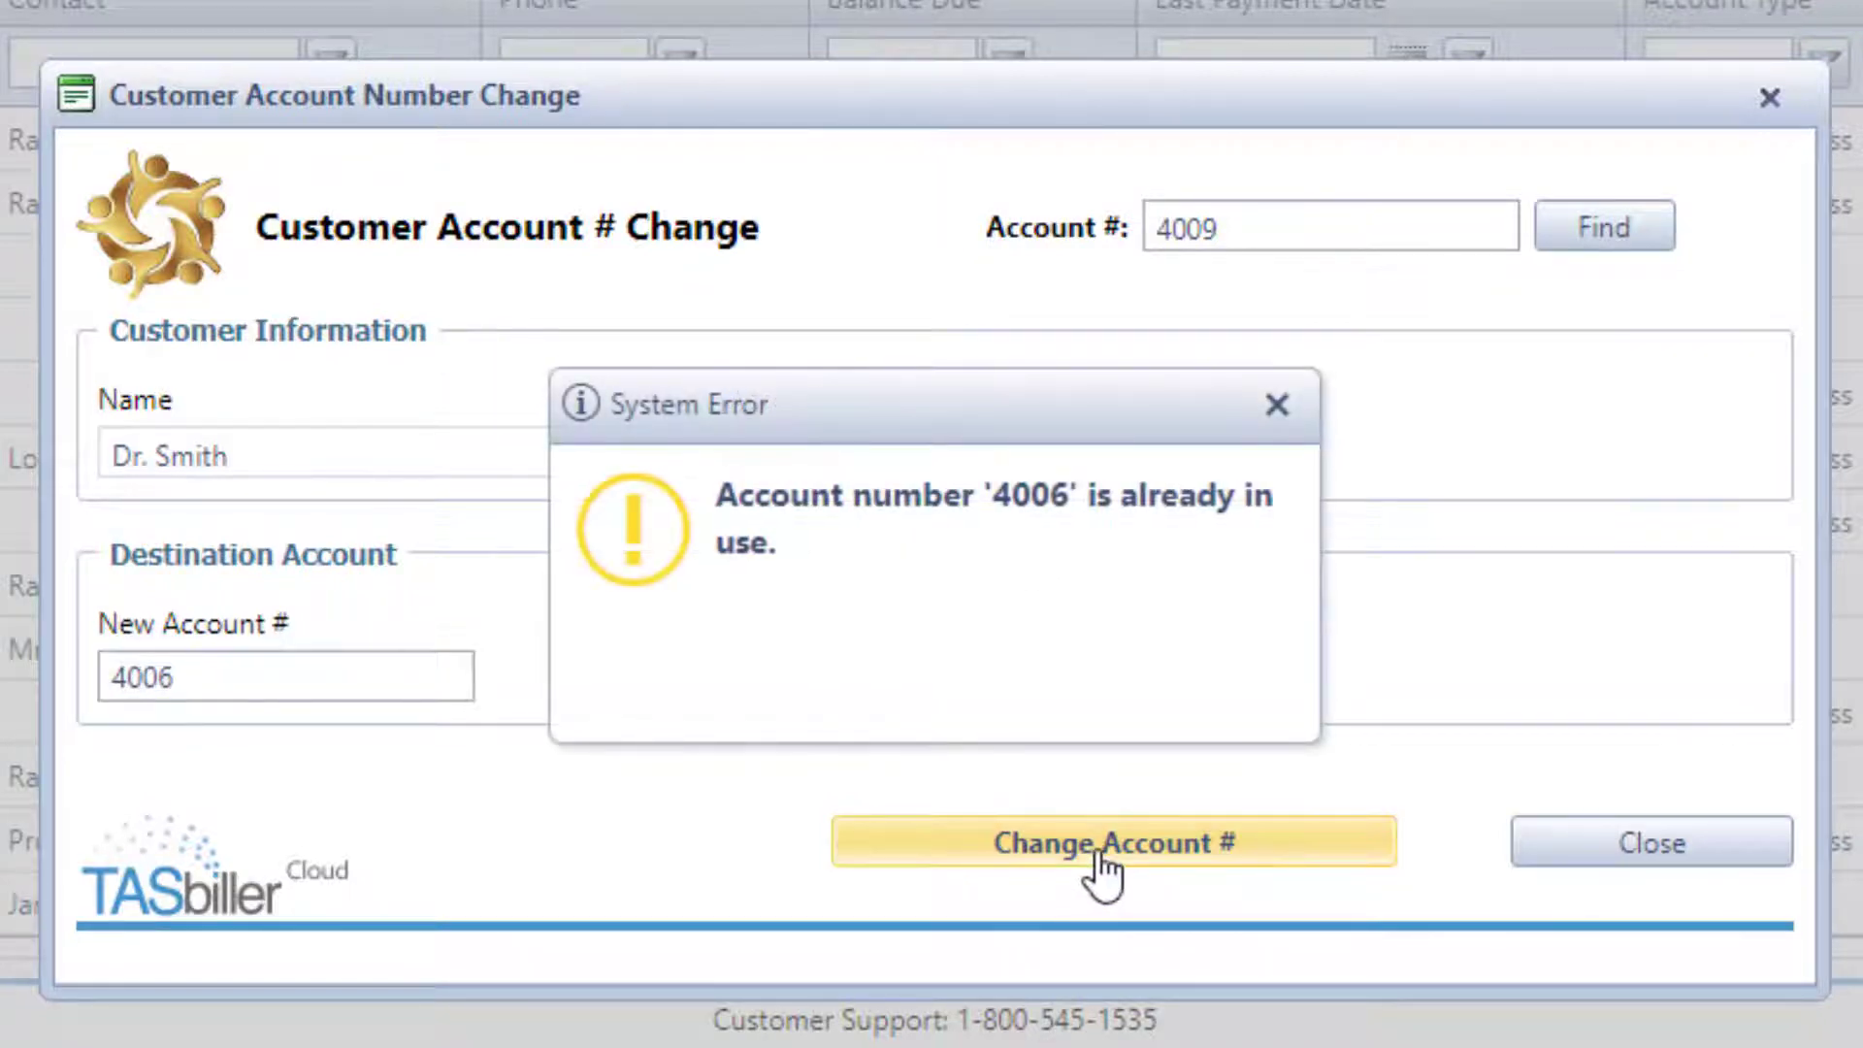
{"action": "left_click", "coordinate": [1279, 406]}
Change the doctor's account number to the next unused number after the current one and close the change form
{"action": "double_click", "coordinate": [204, 675]}
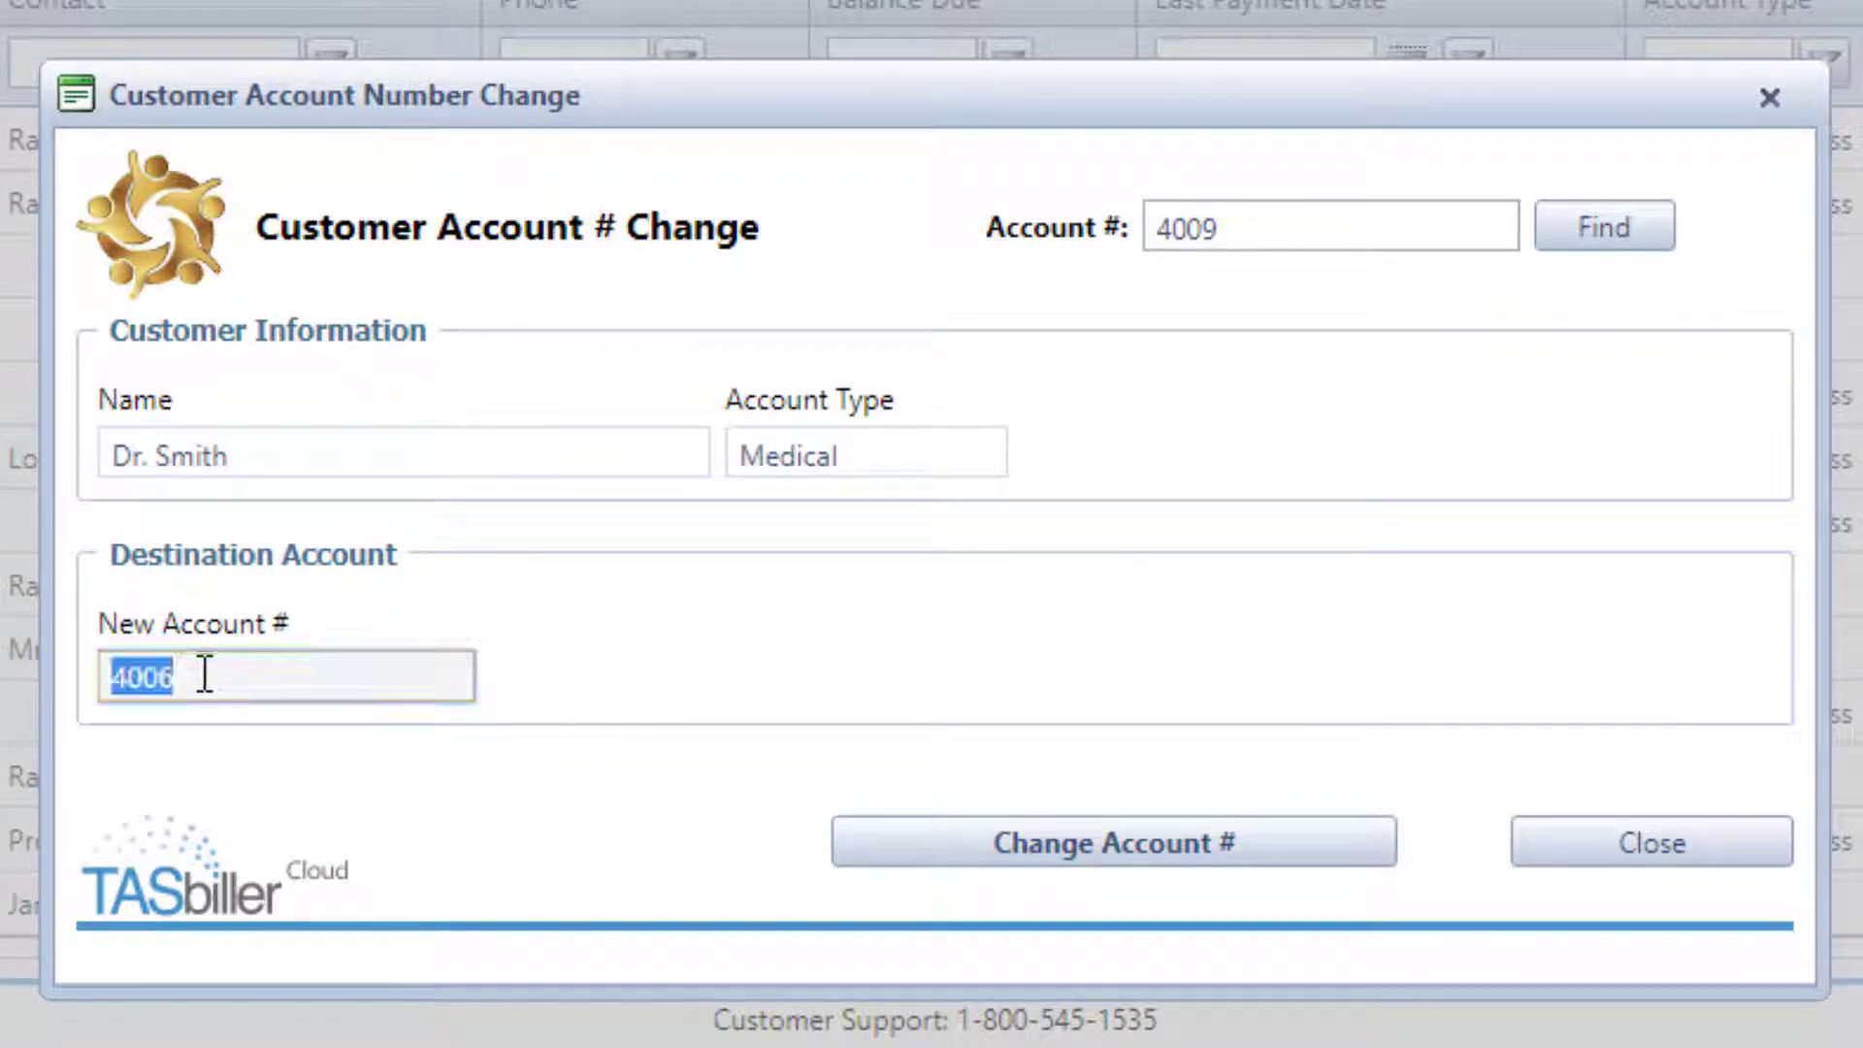
{"action": "type", "text": "4010"}
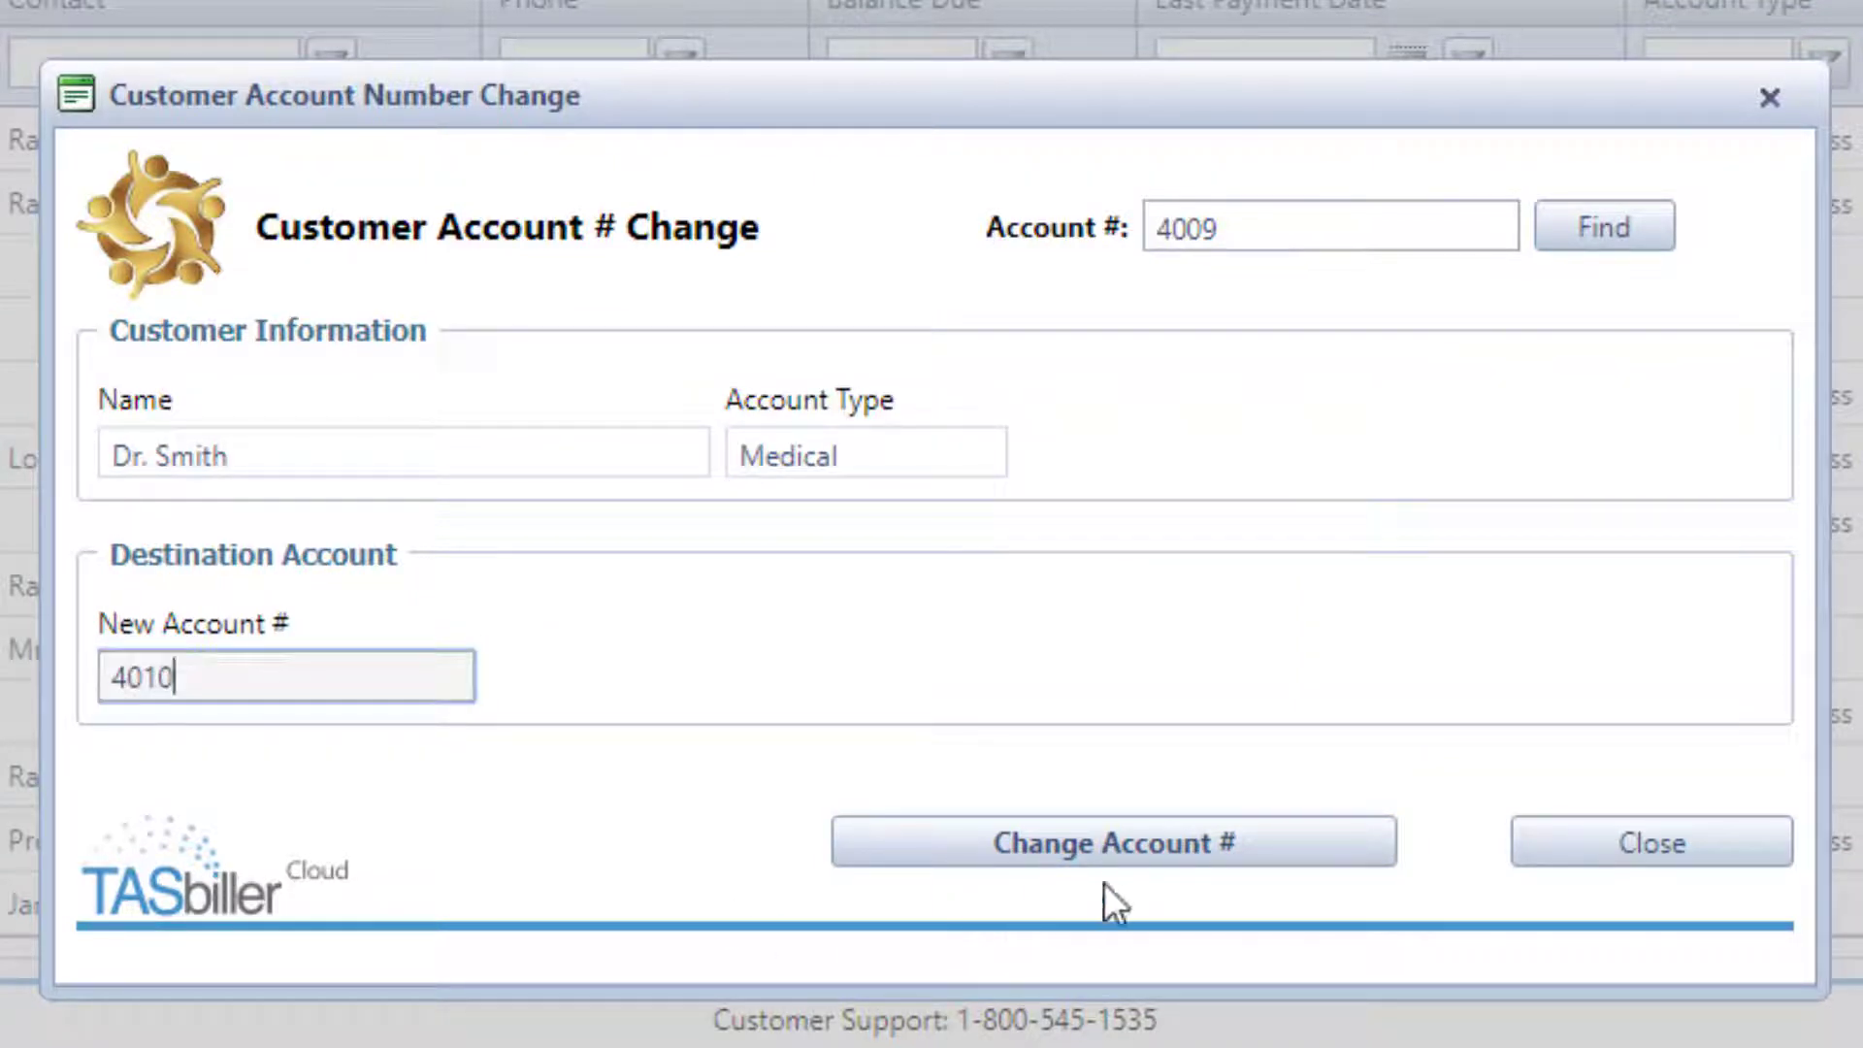
{"action": "left_click", "coordinate": [1105, 852]}
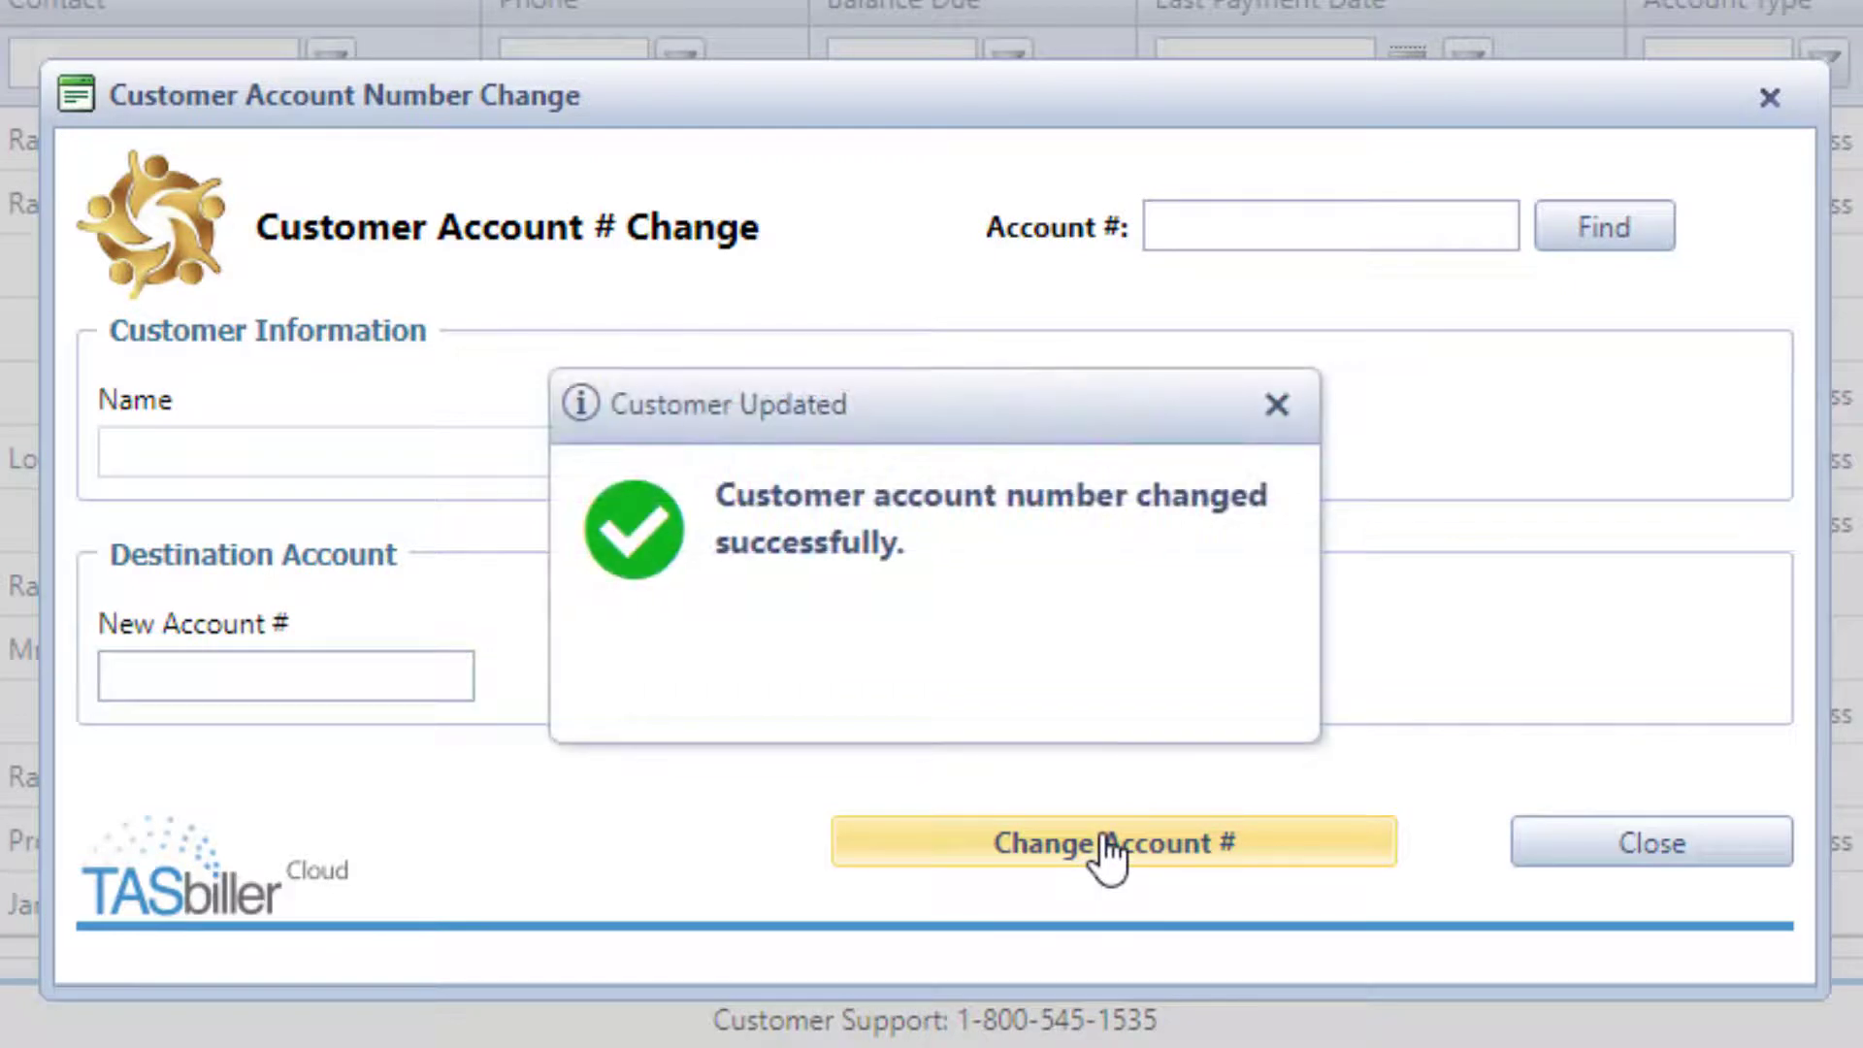
{"action": "left_click", "coordinate": [1277, 404]}
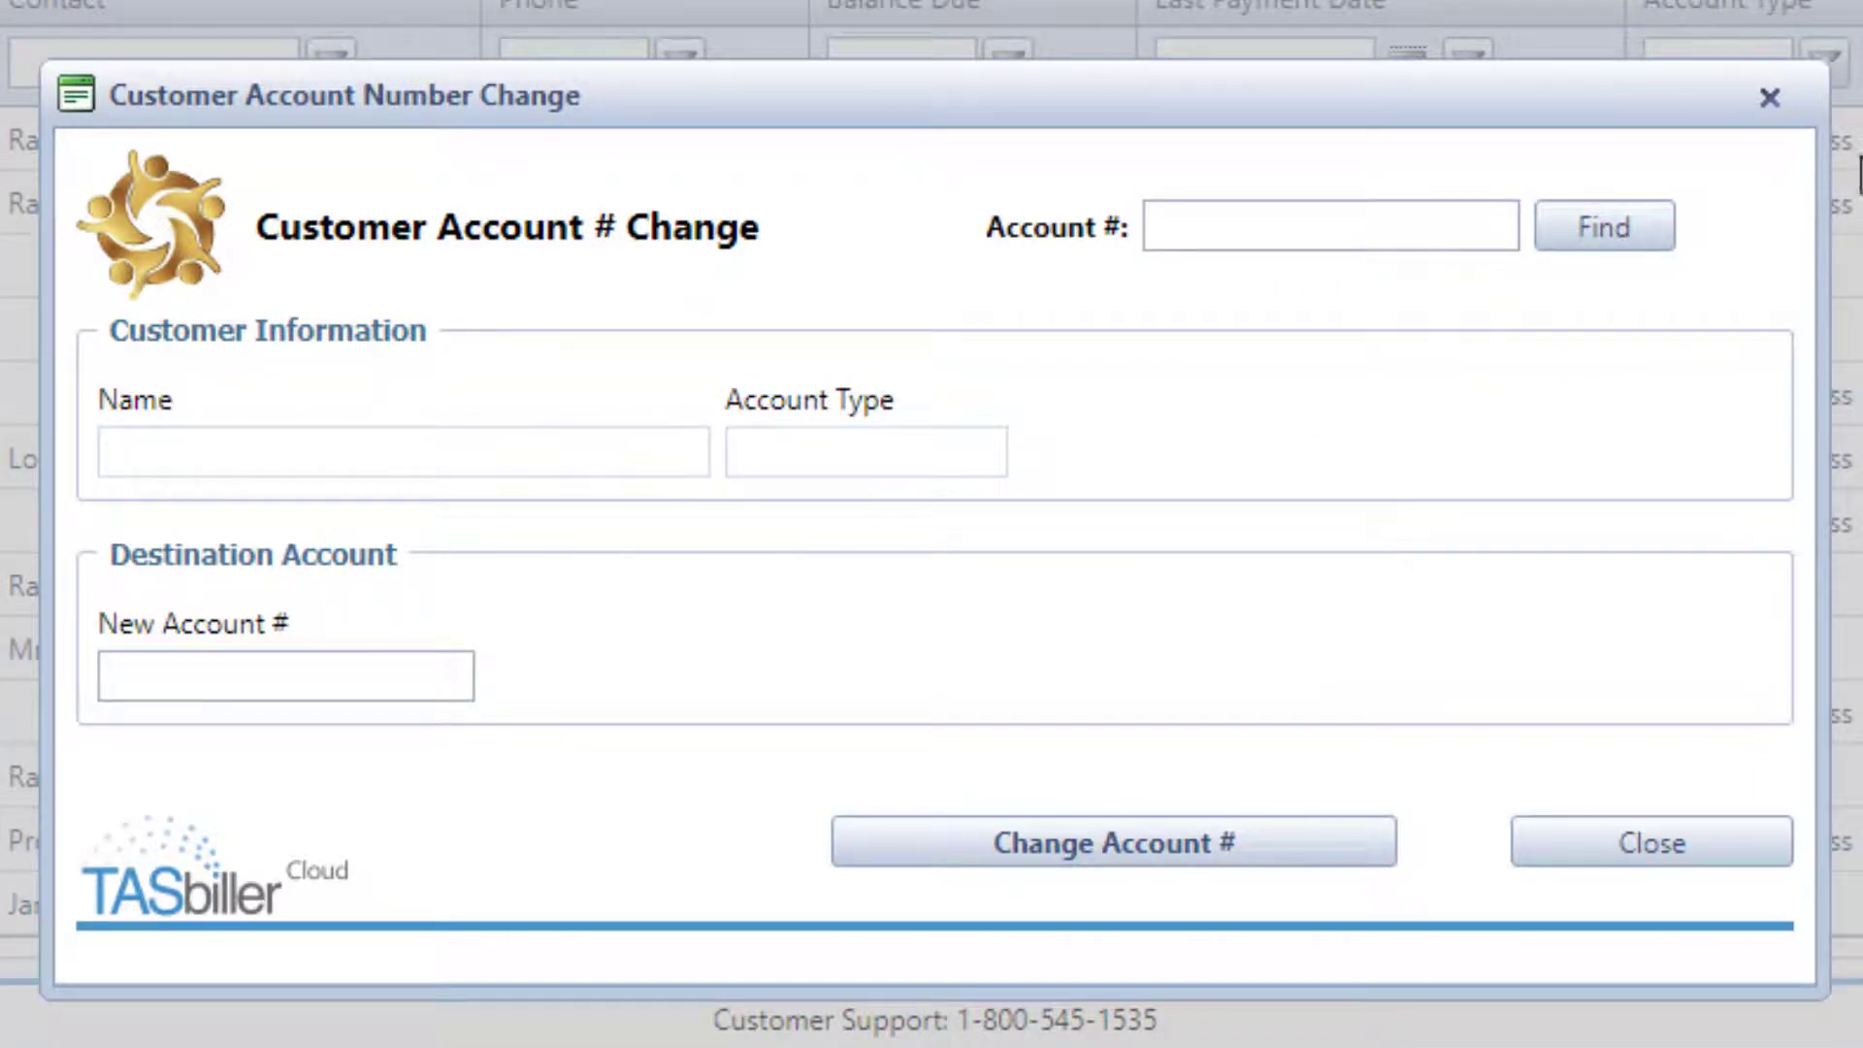
{"action": "left_click", "coordinate": [1768, 100]}
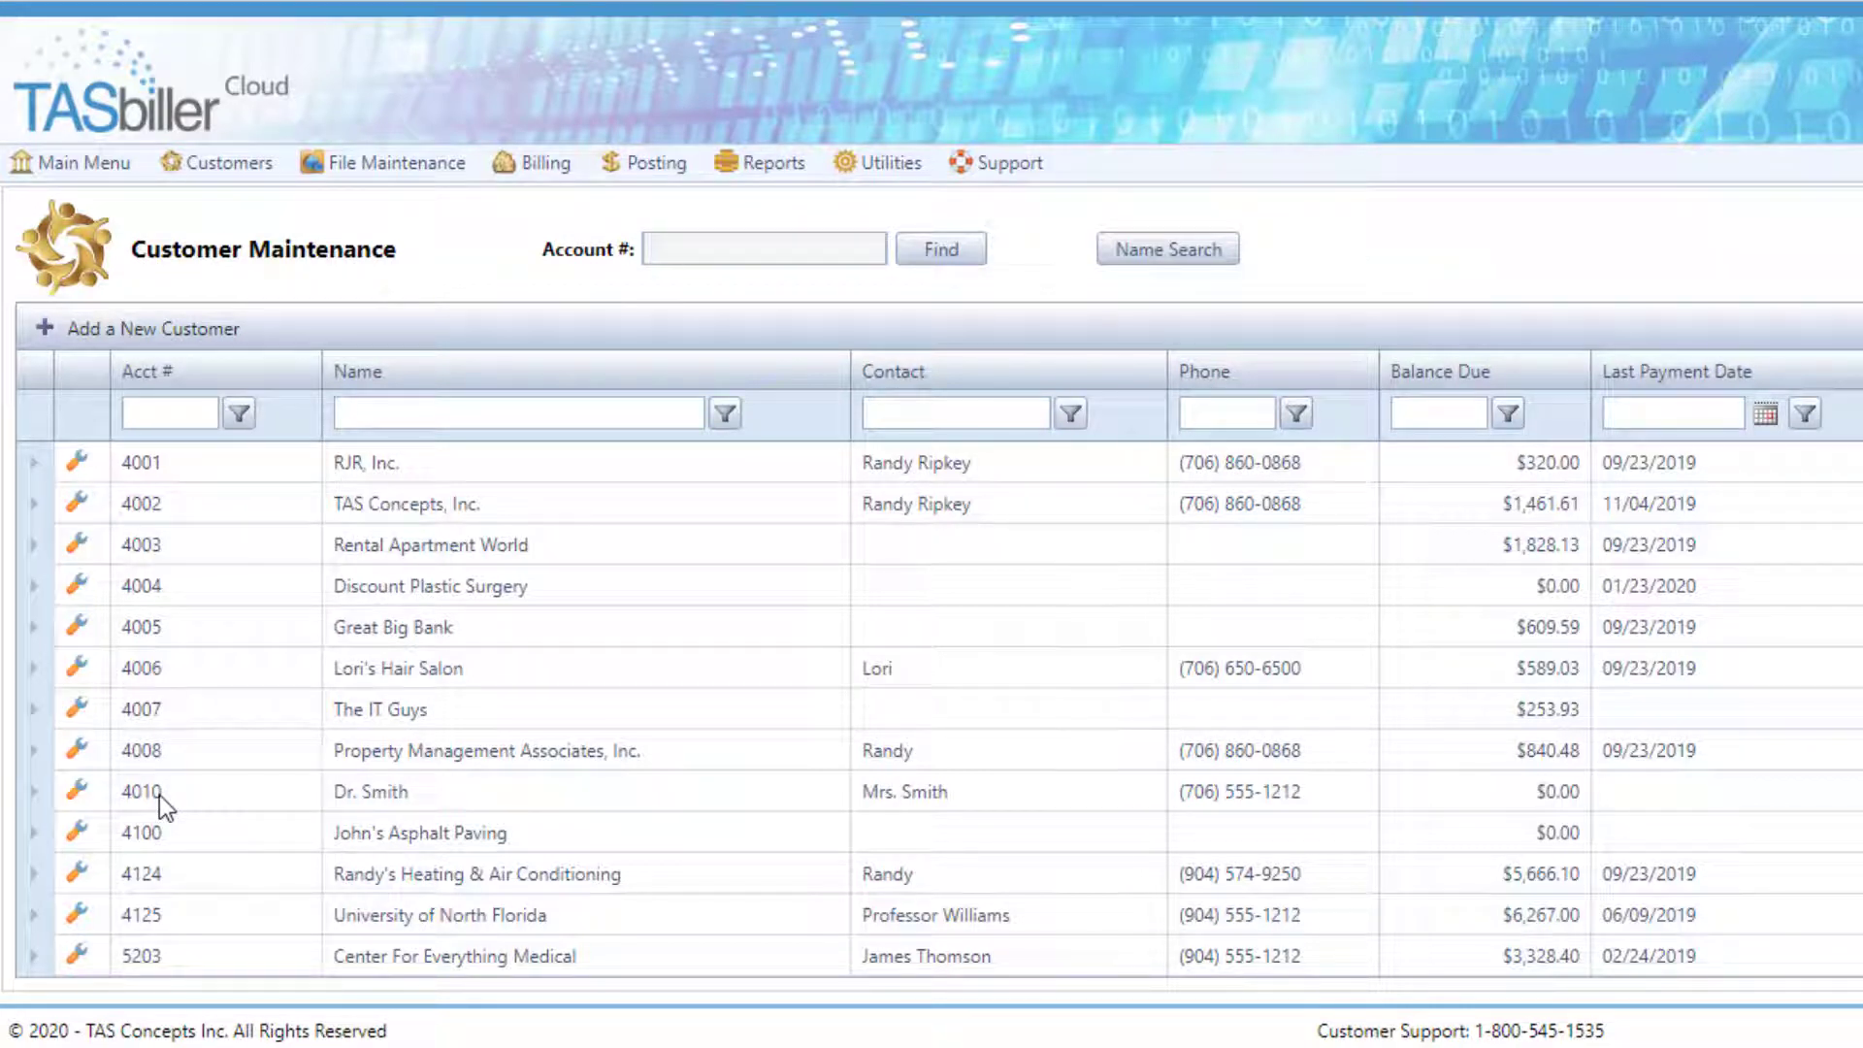
Start a customer copy and look up Discount Plastic Surgery by its account number as the source
{"action": "left_click", "coordinate": [883, 162]}
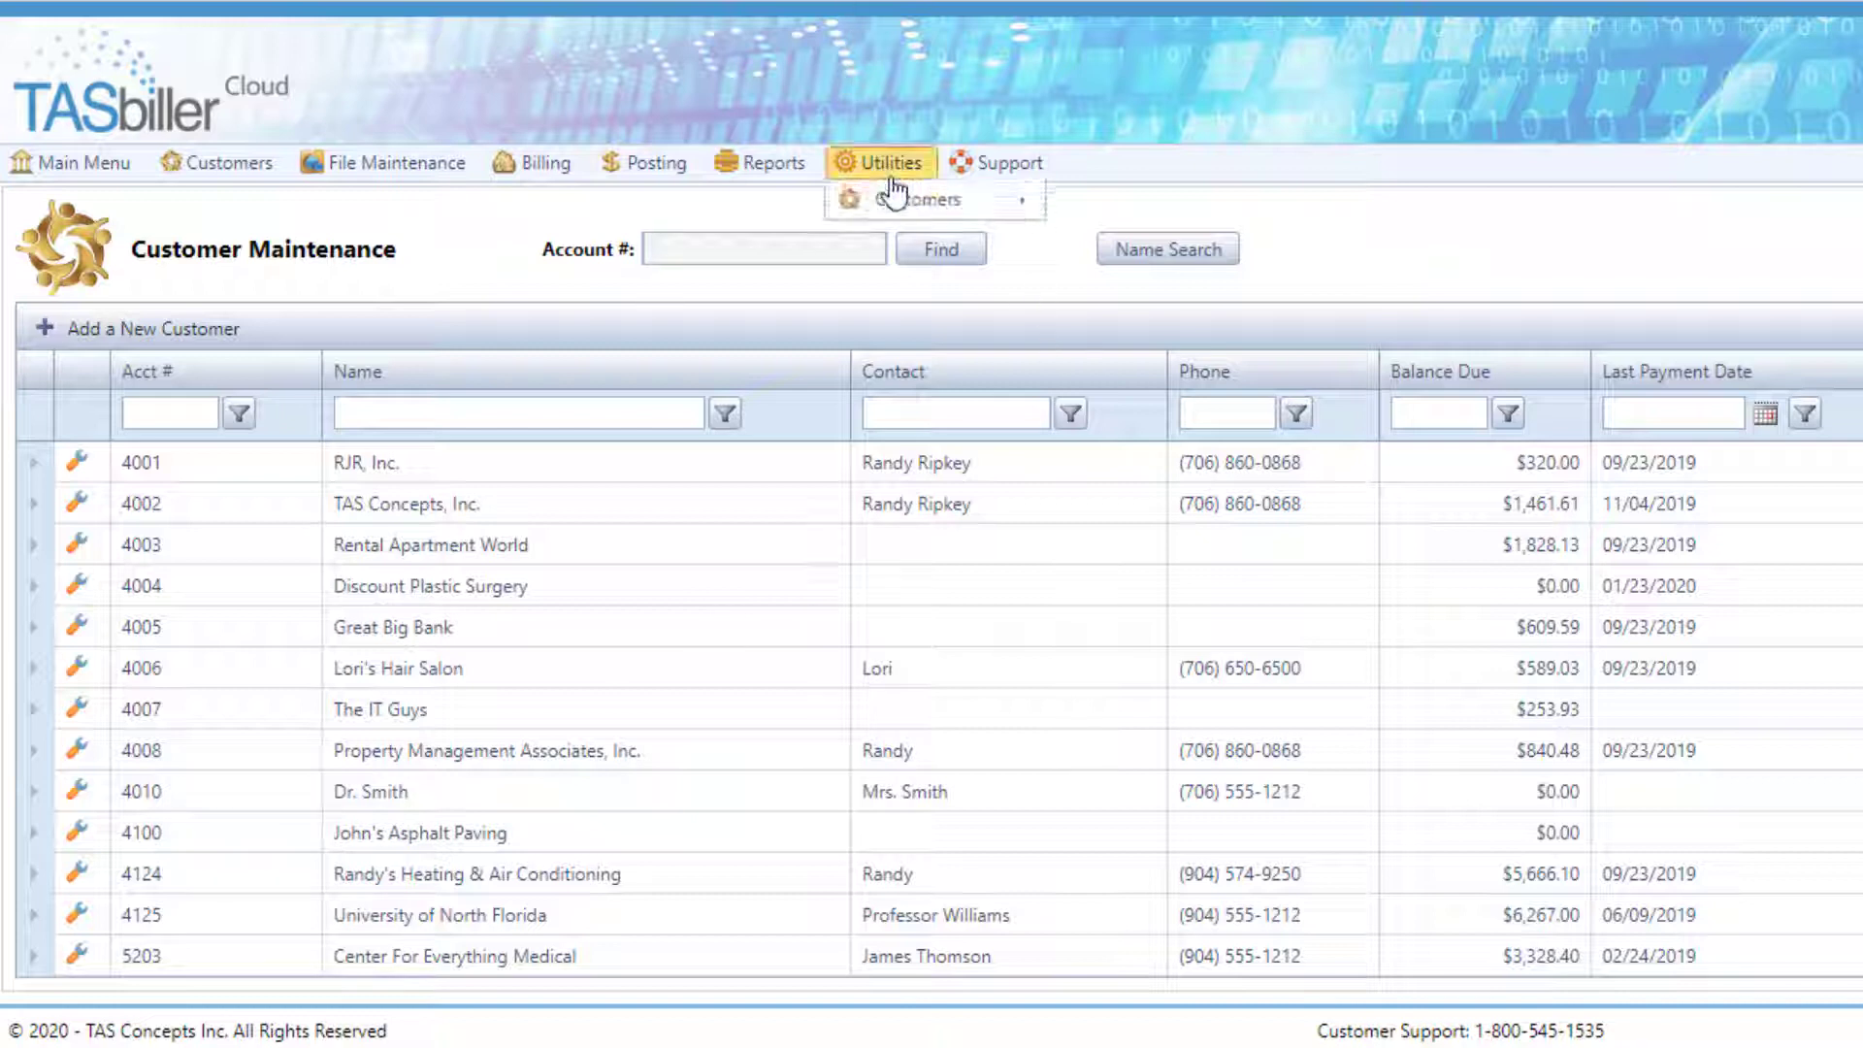
{"action": "mouse_move", "coordinate": [912, 204]}
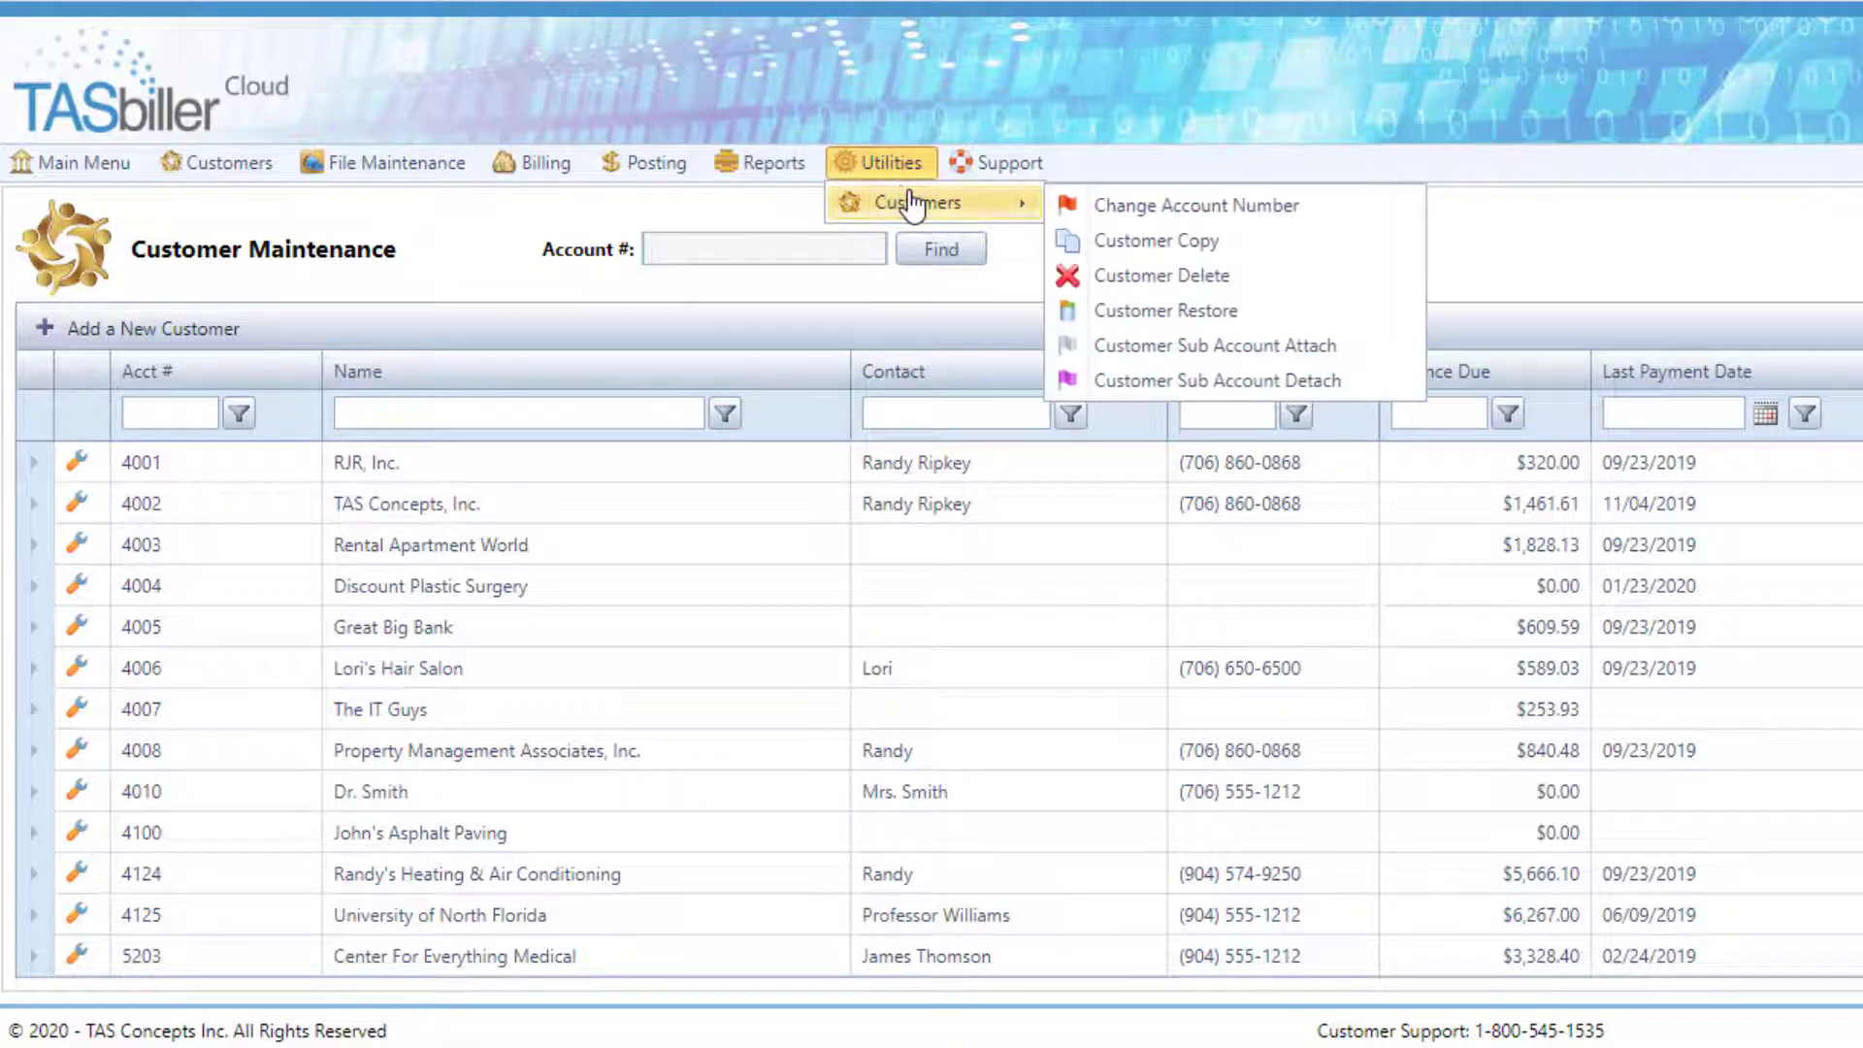
{"action": "left_click", "coordinate": [1161, 249]}
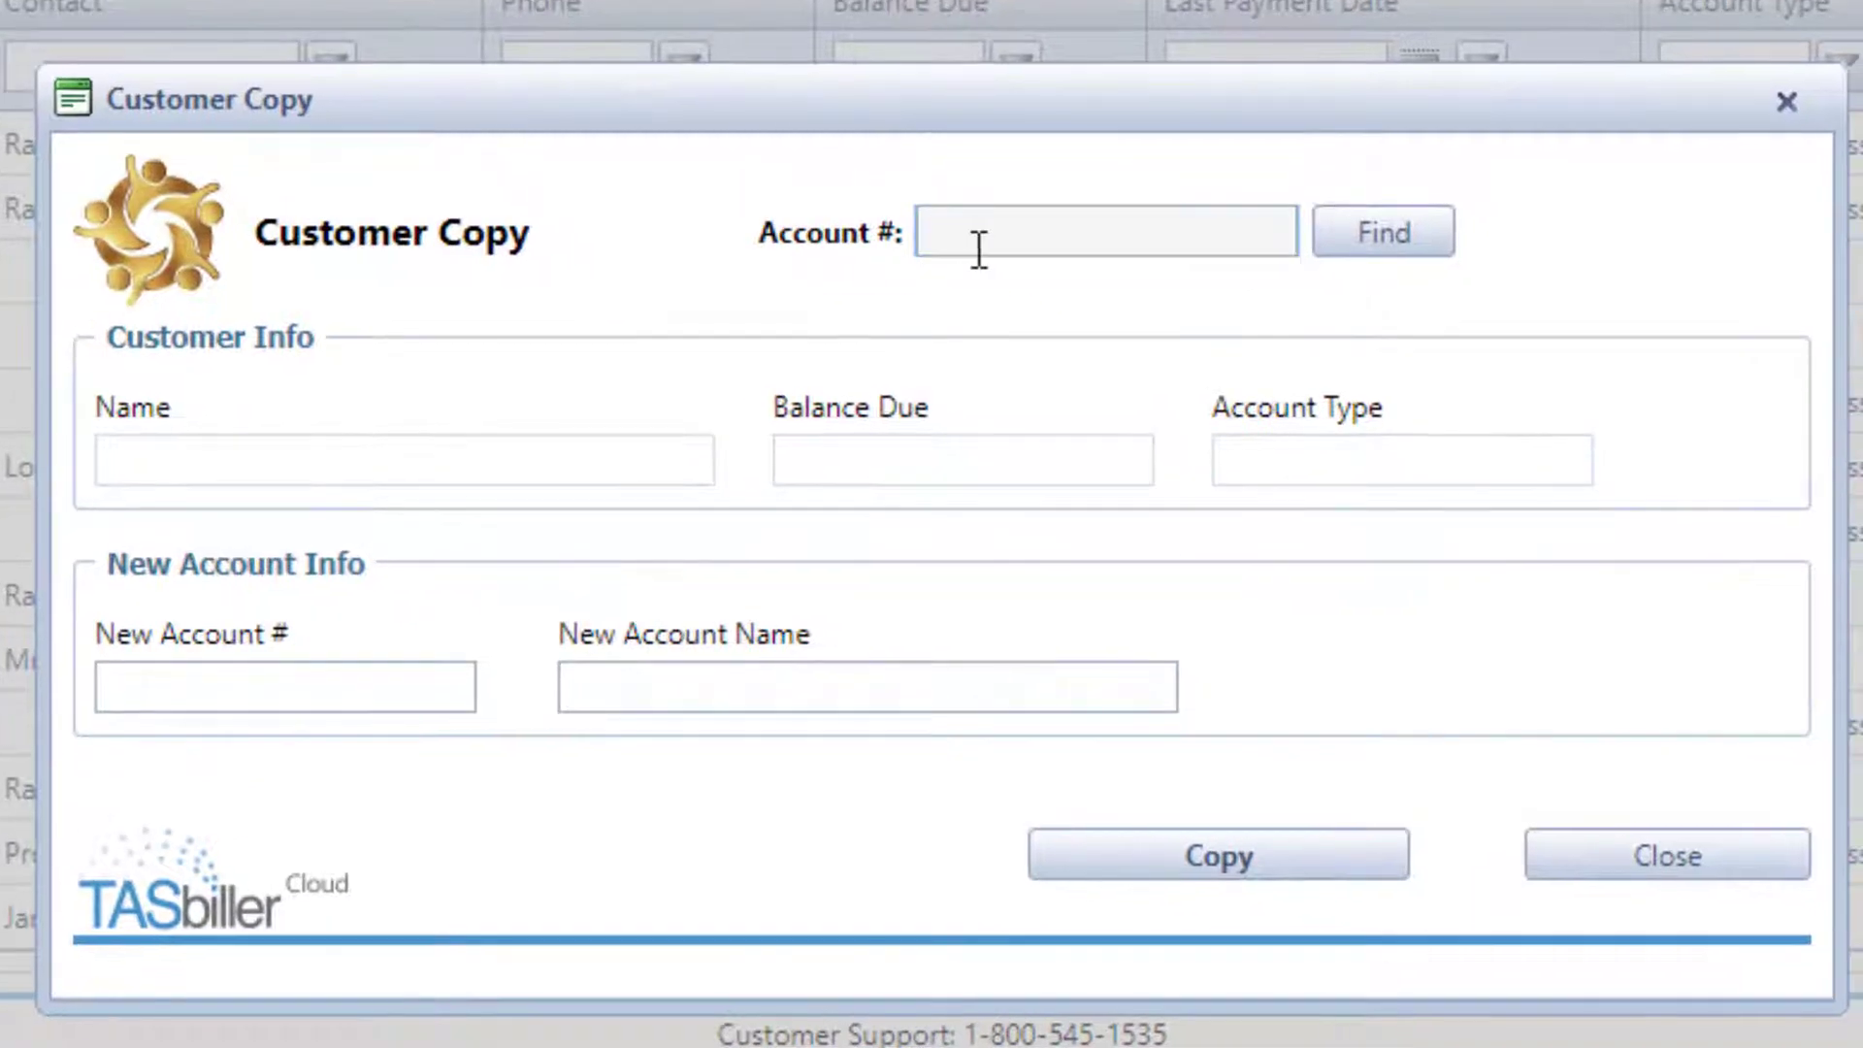
{"action": "type", "text": "4004"}
{"action": "key", "text": "Return"}
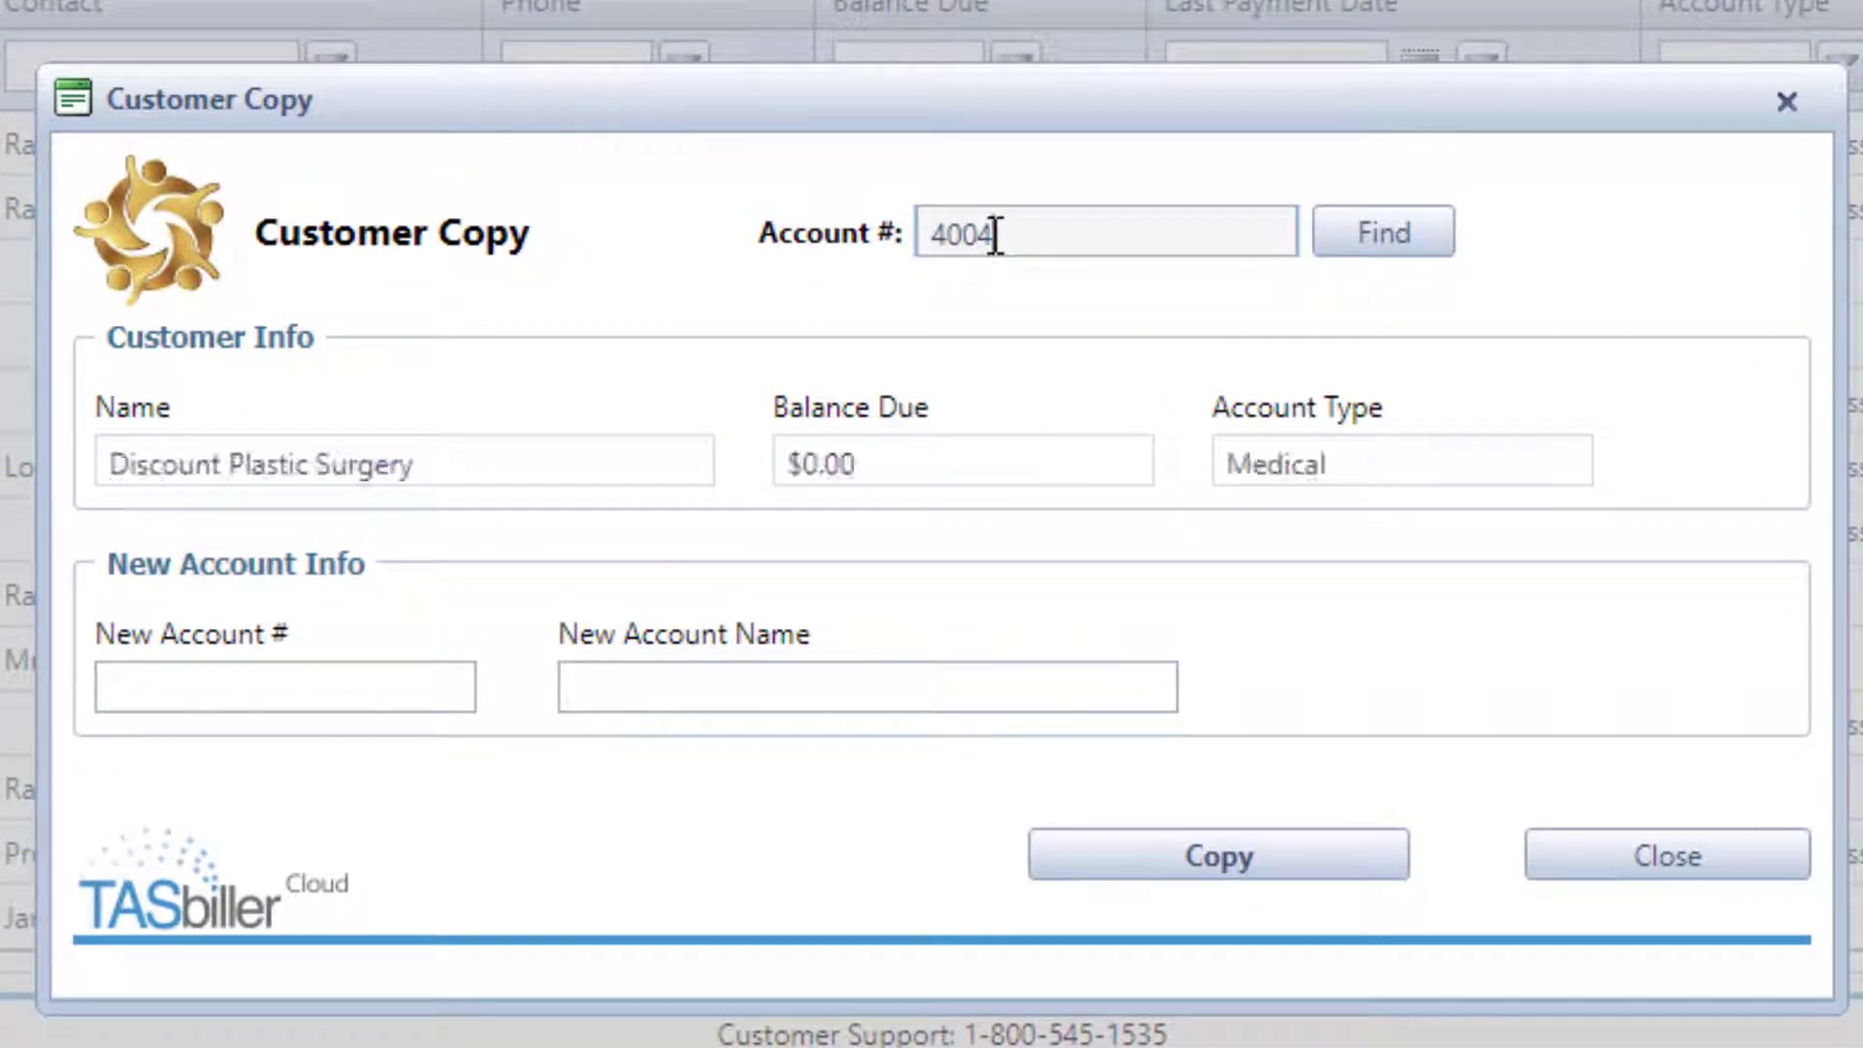
Enter an unused account number and the name Discount Plastic Surgery Southside Office for the copied account
{"action": "left_click", "coordinate": [278, 679]}
{"action": "type", "text": "40"}
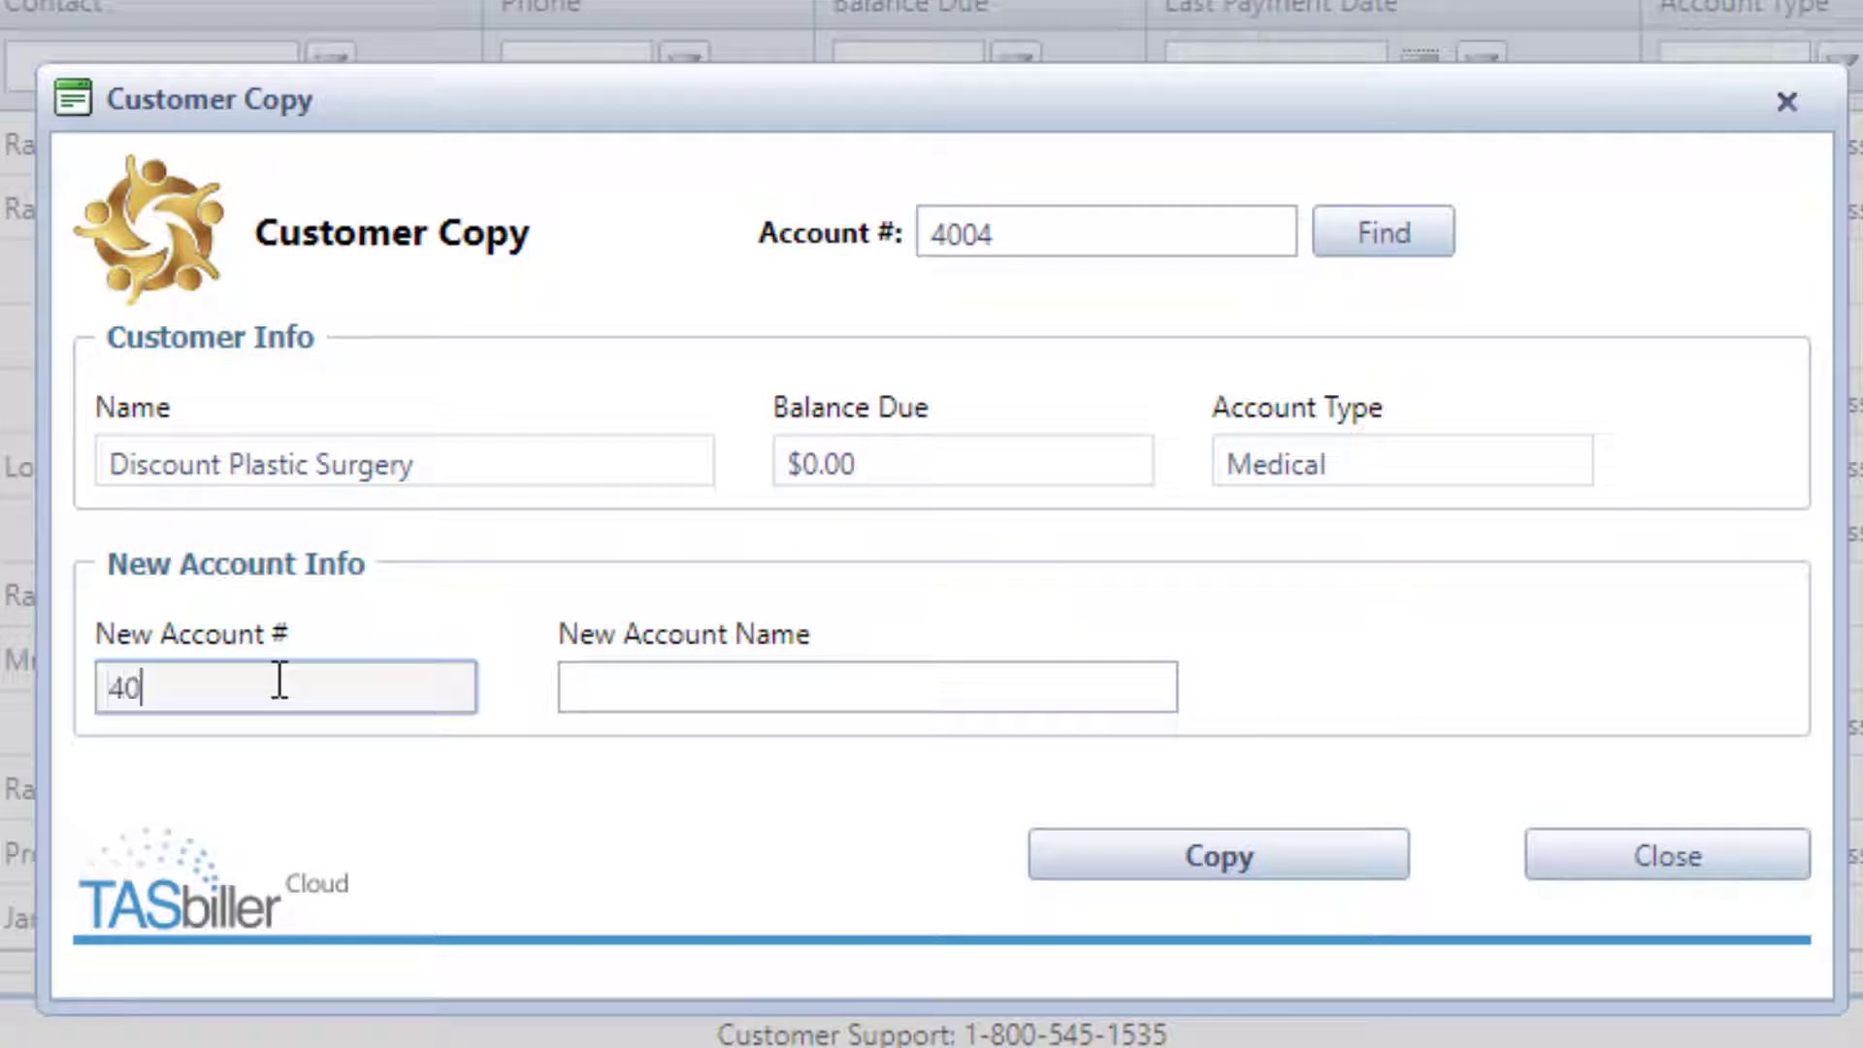
{"action": "type", "text": "01"}
{"action": "key", "text": "BackSpace"}
{"action": "key", "text": "BackSpace"}
{"action": "type", "text": "11"}
{"action": "left_click", "coordinate": [822, 679]}
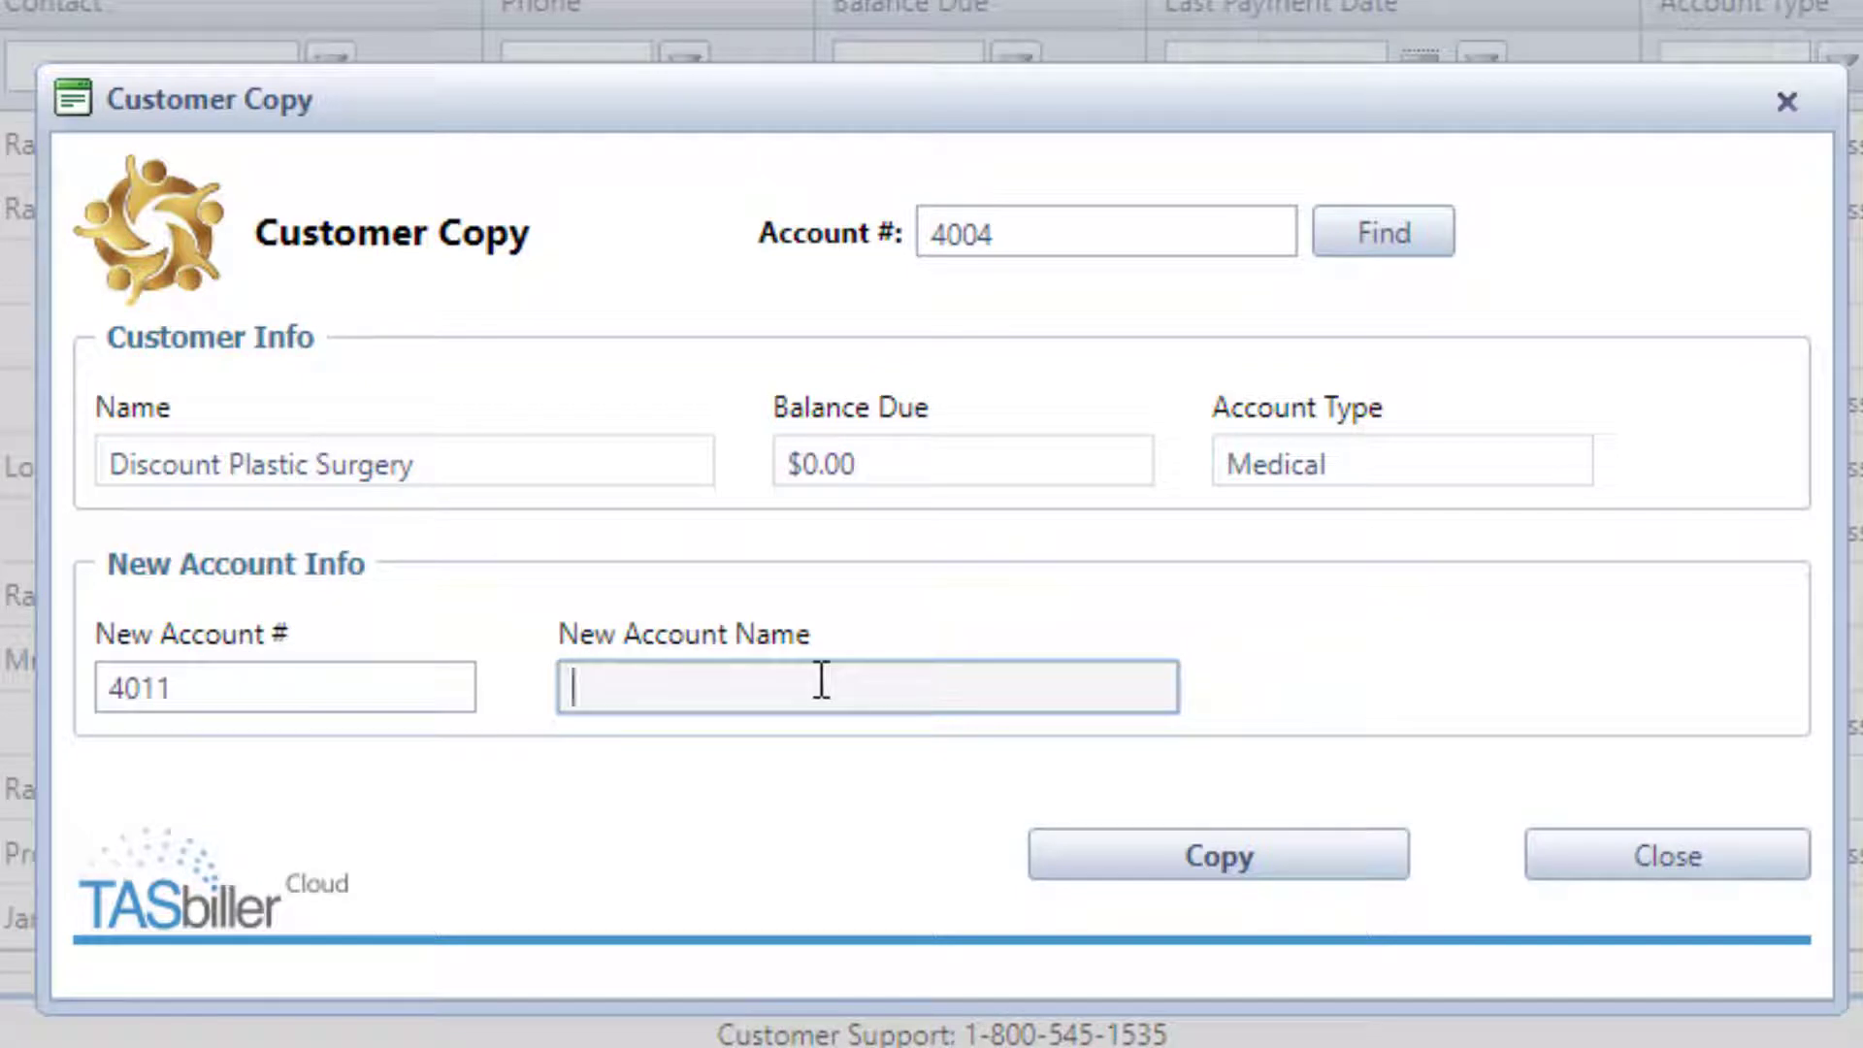
{"action": "type", "text": "Discount P"}
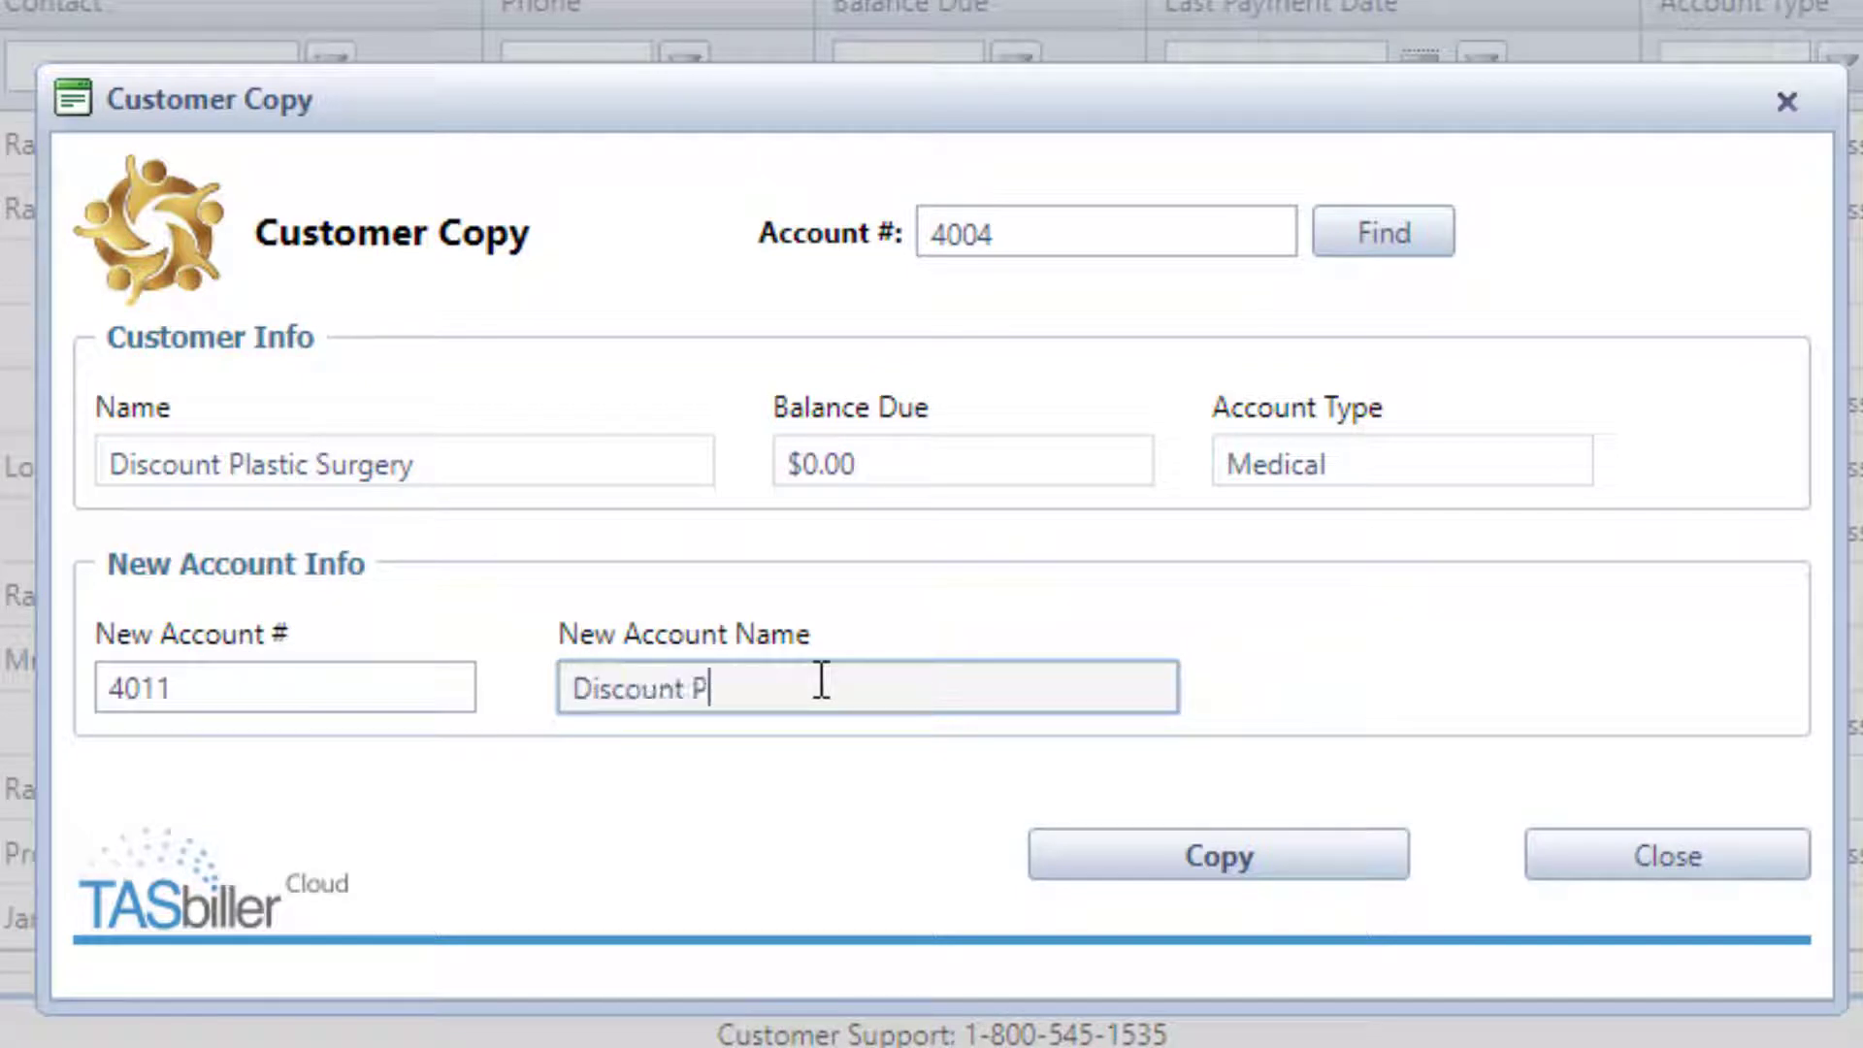
{"action": "type", "text": "lastic Surgery South"}
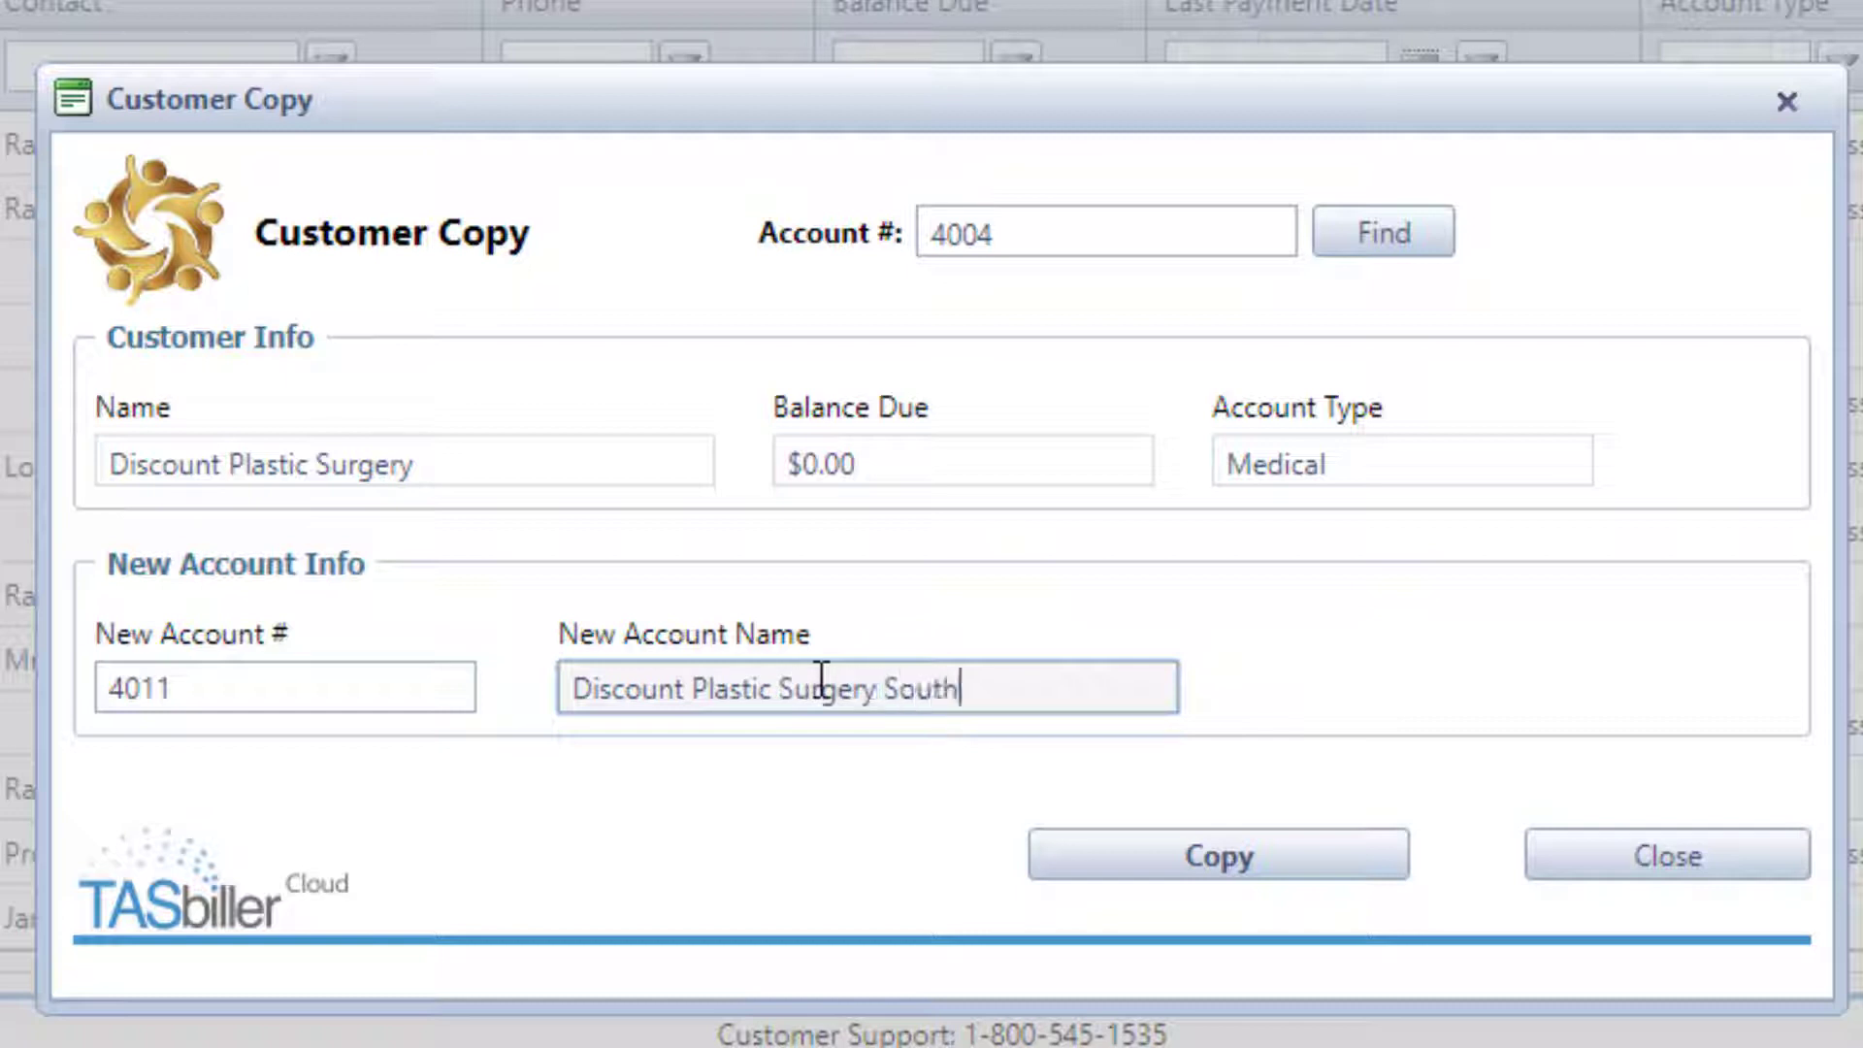
{"action": "type", "text": "side Office"}
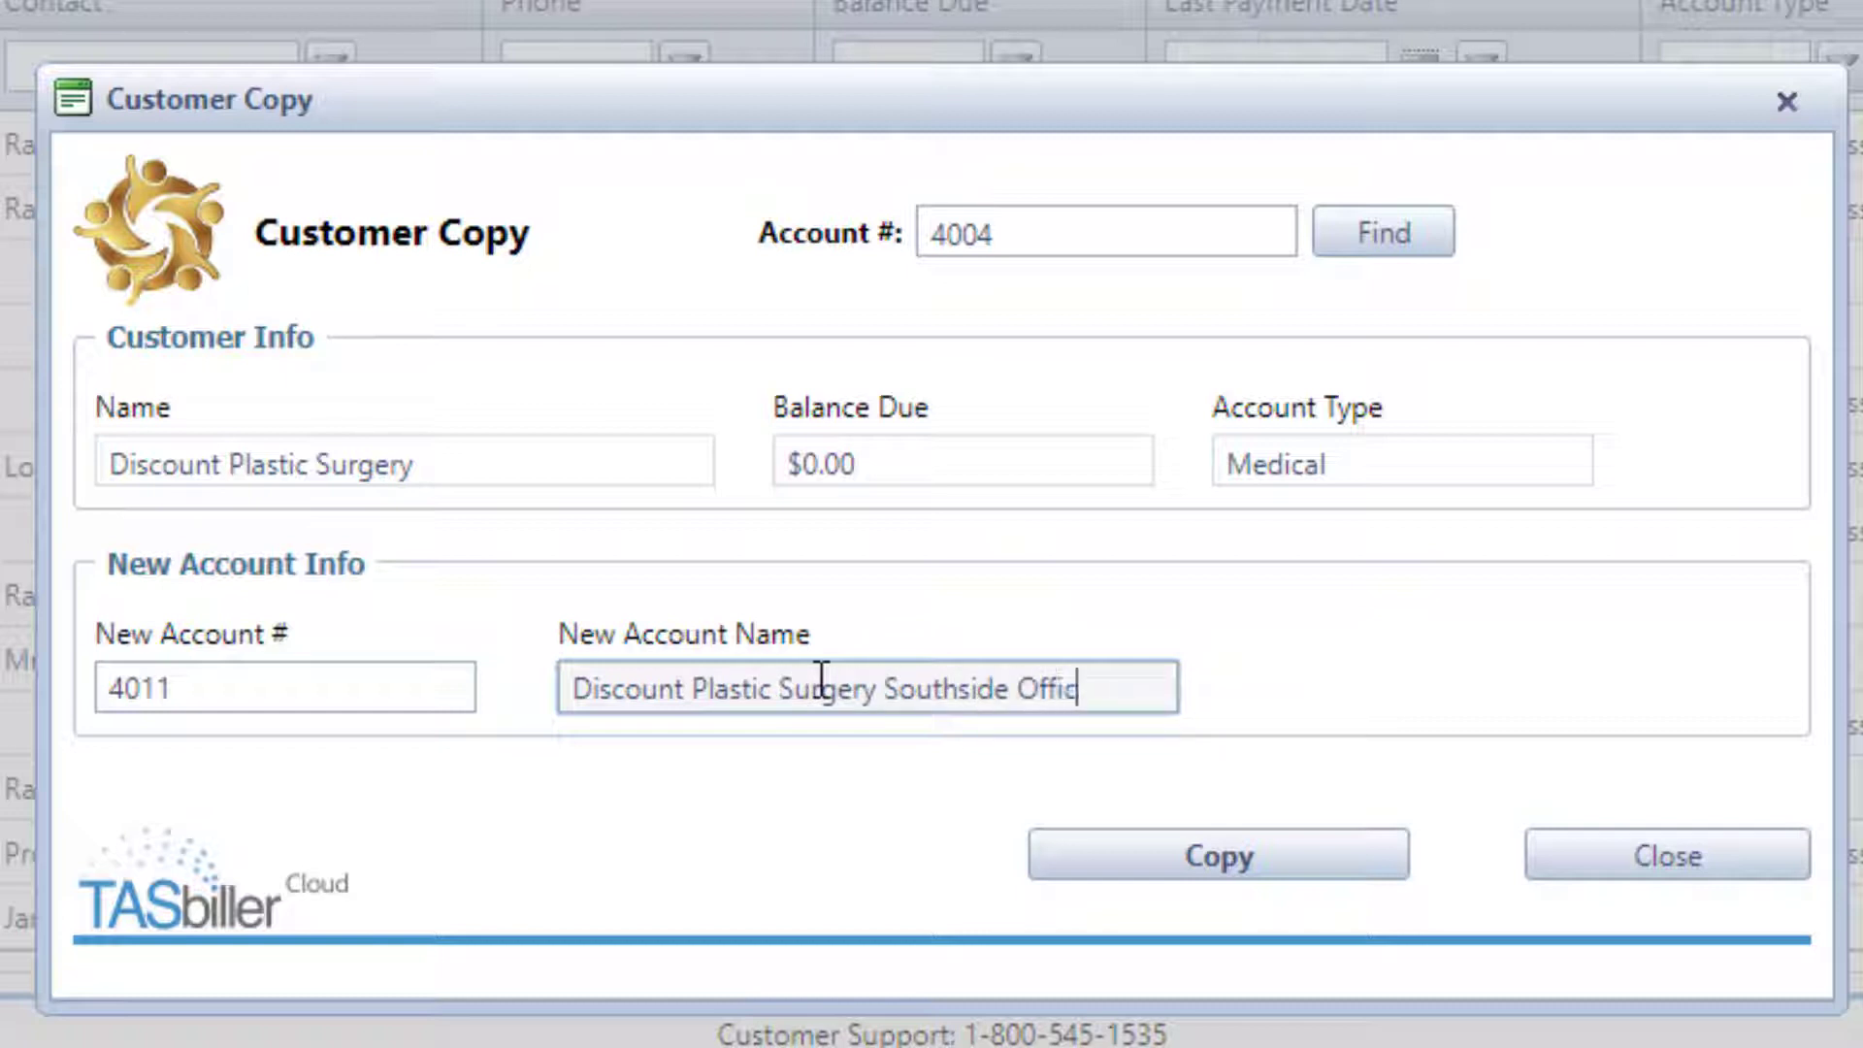
Create the customer copy, close the copy form and reload the customer list
{"action": "left_click", "coordinate": [1228, 849]}
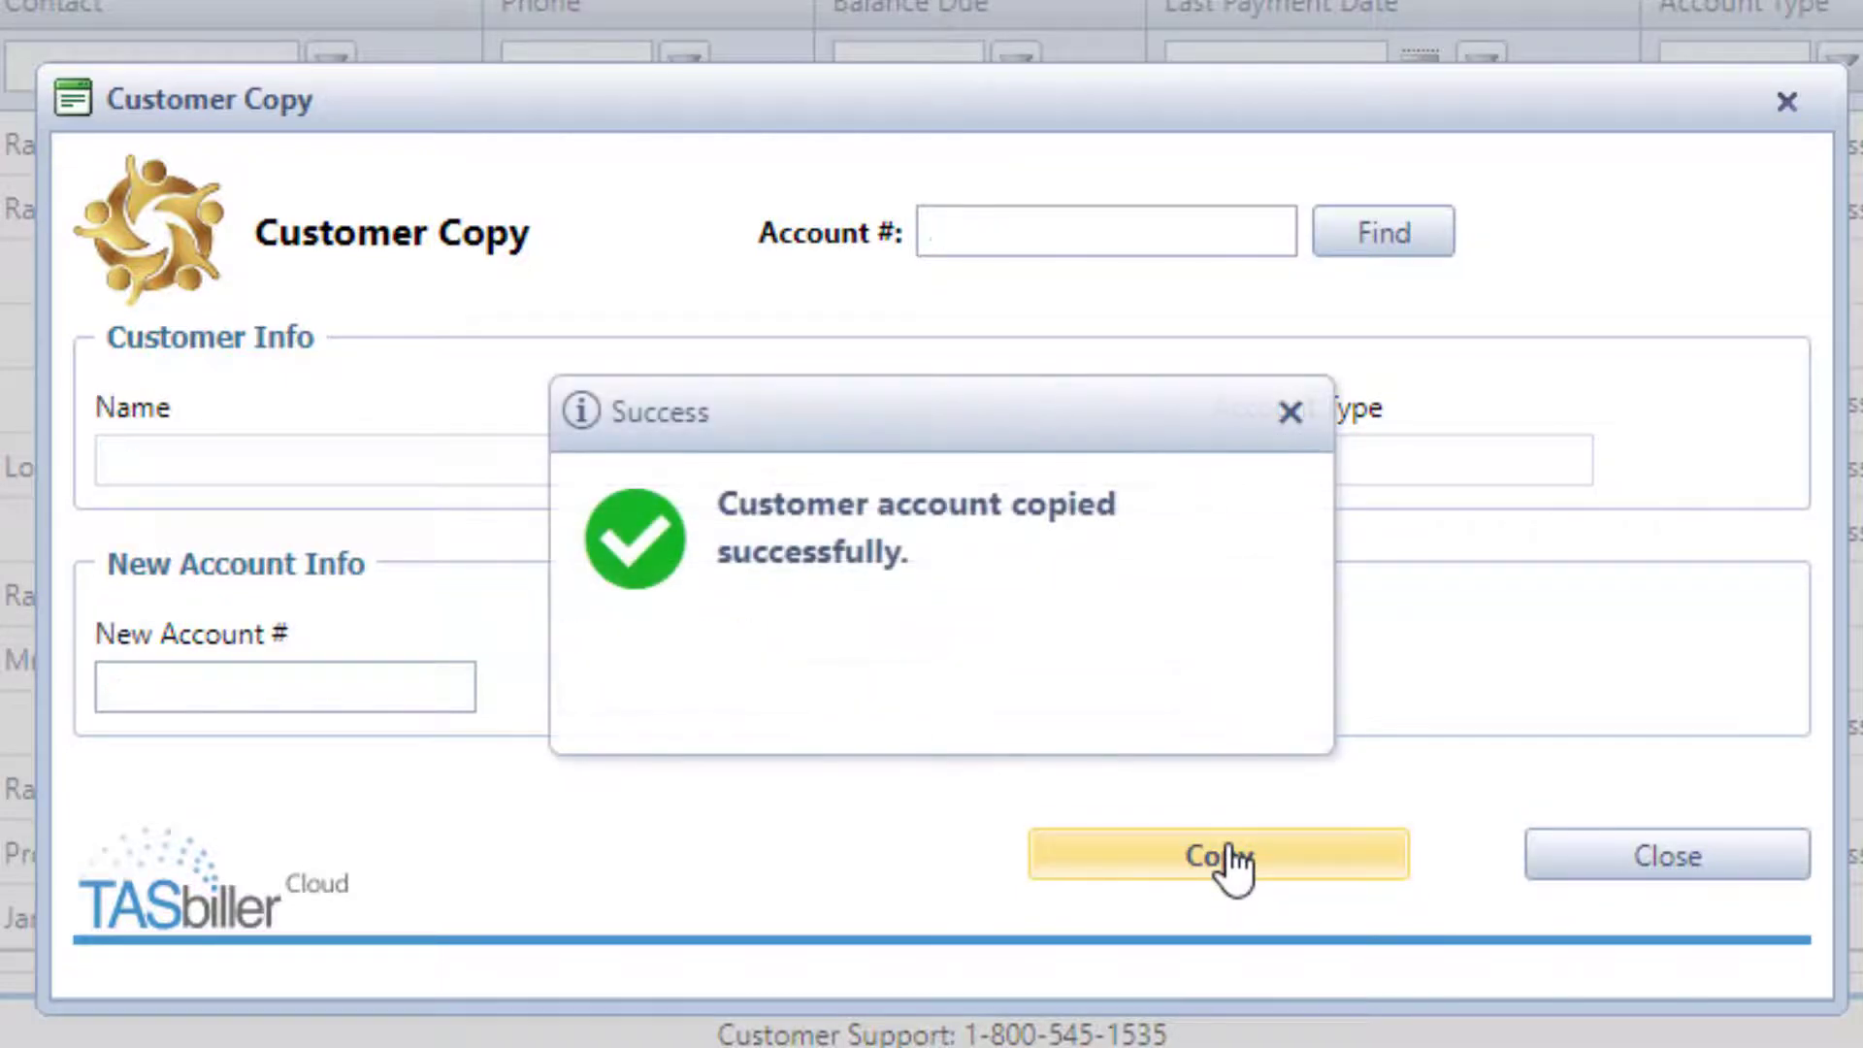
{"action": "left_click", "coordinate": [1285, 415]}
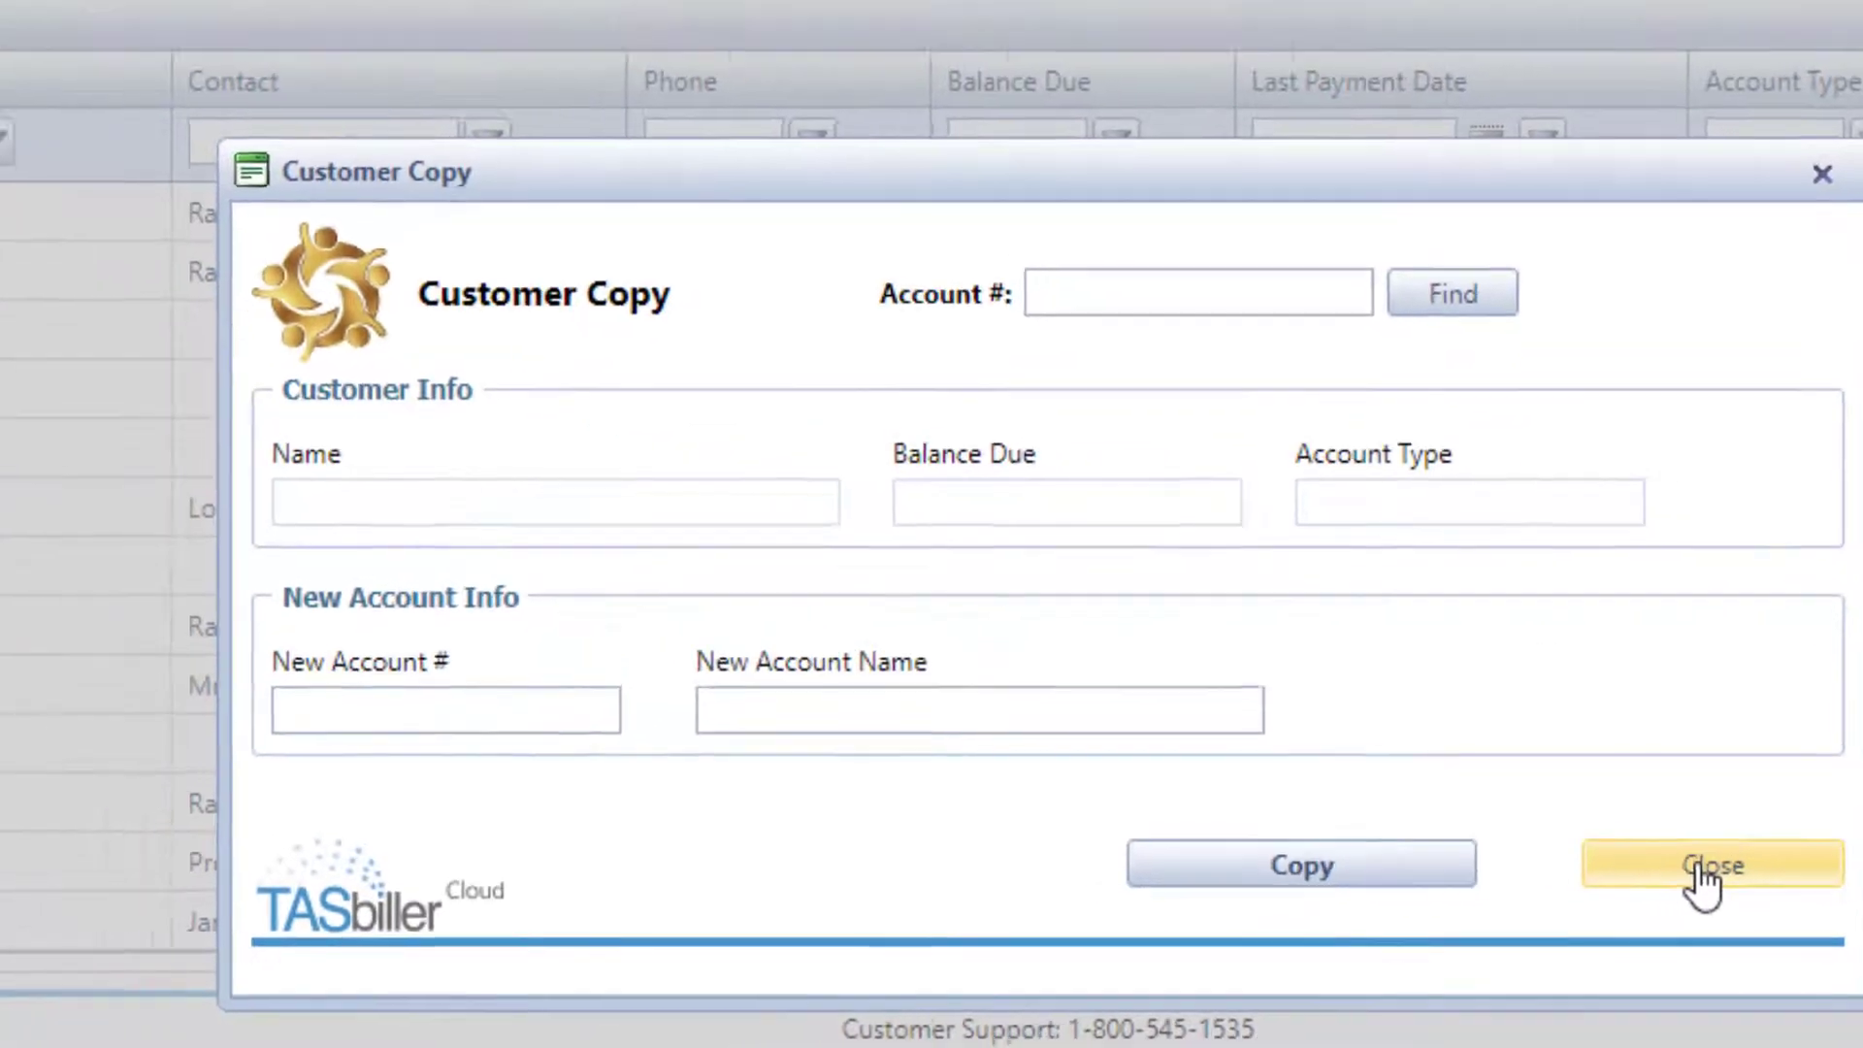
{"action": "left_click", "coordinate": [1656, 867]}
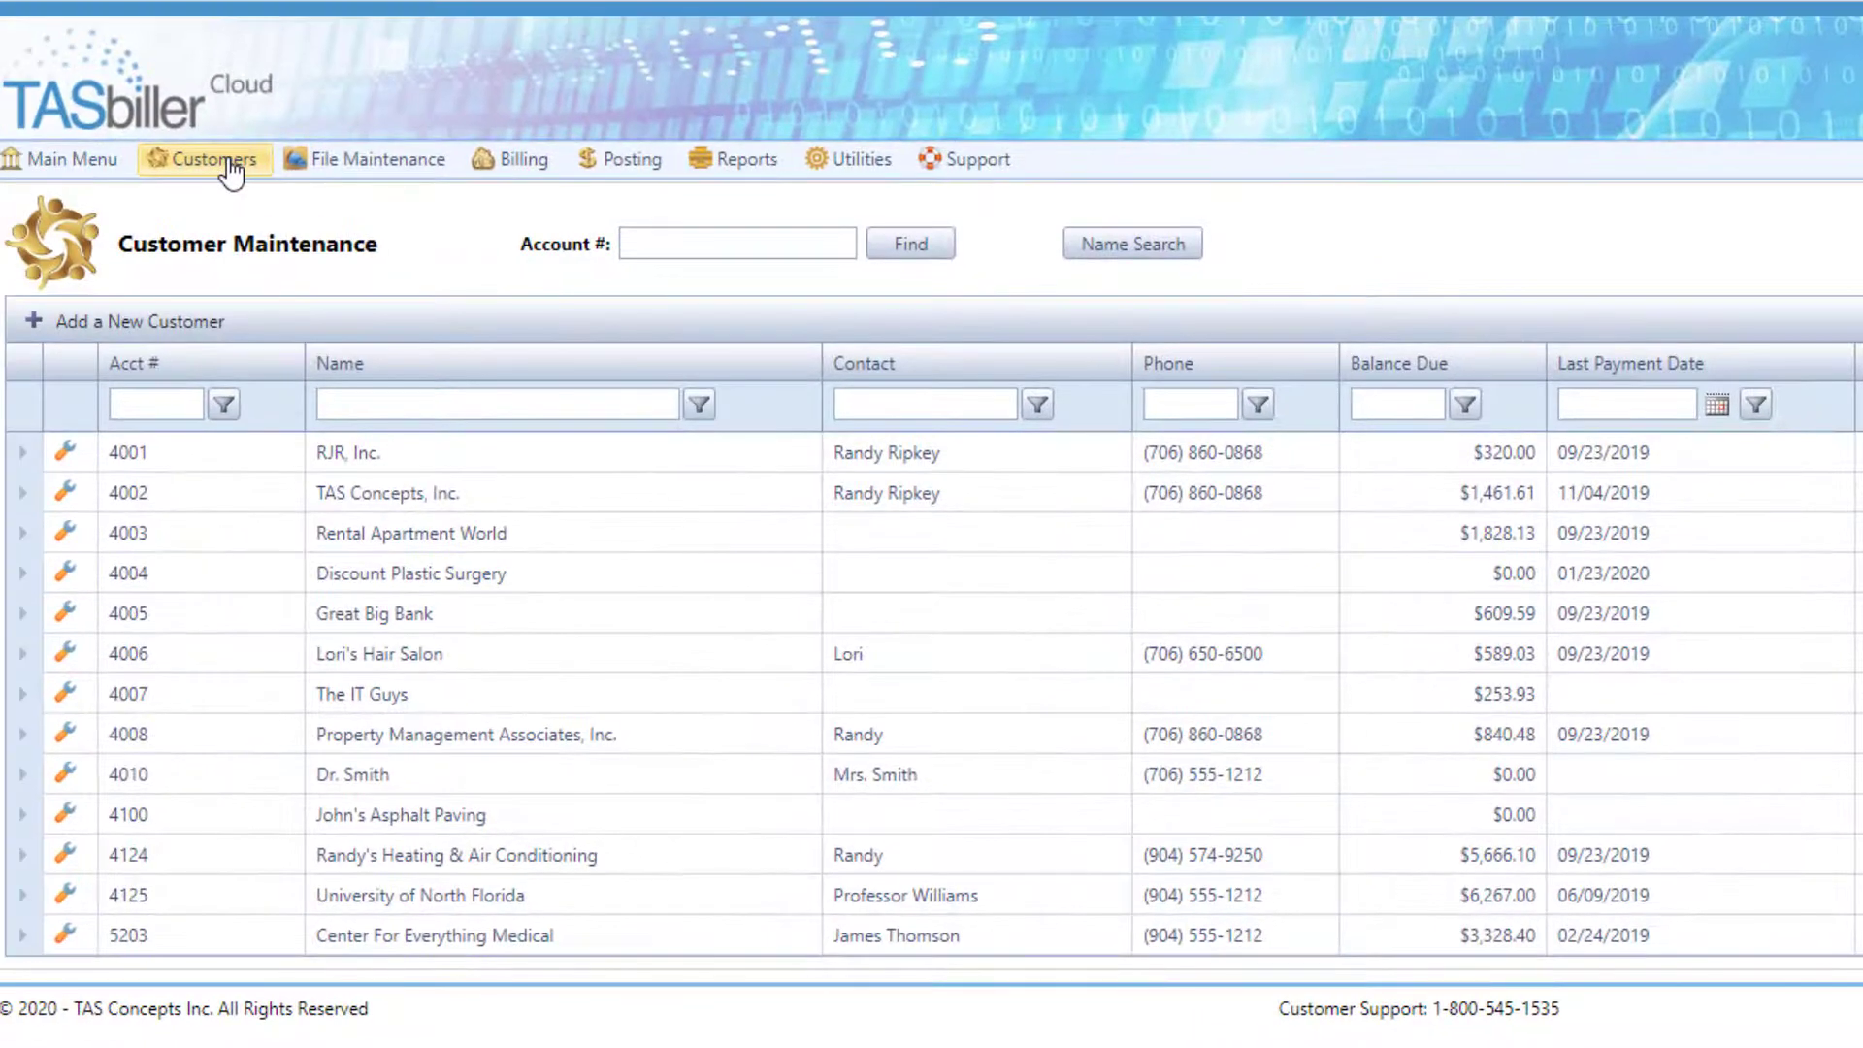
{"action": "left_click", "coordinate": [231, 172]}
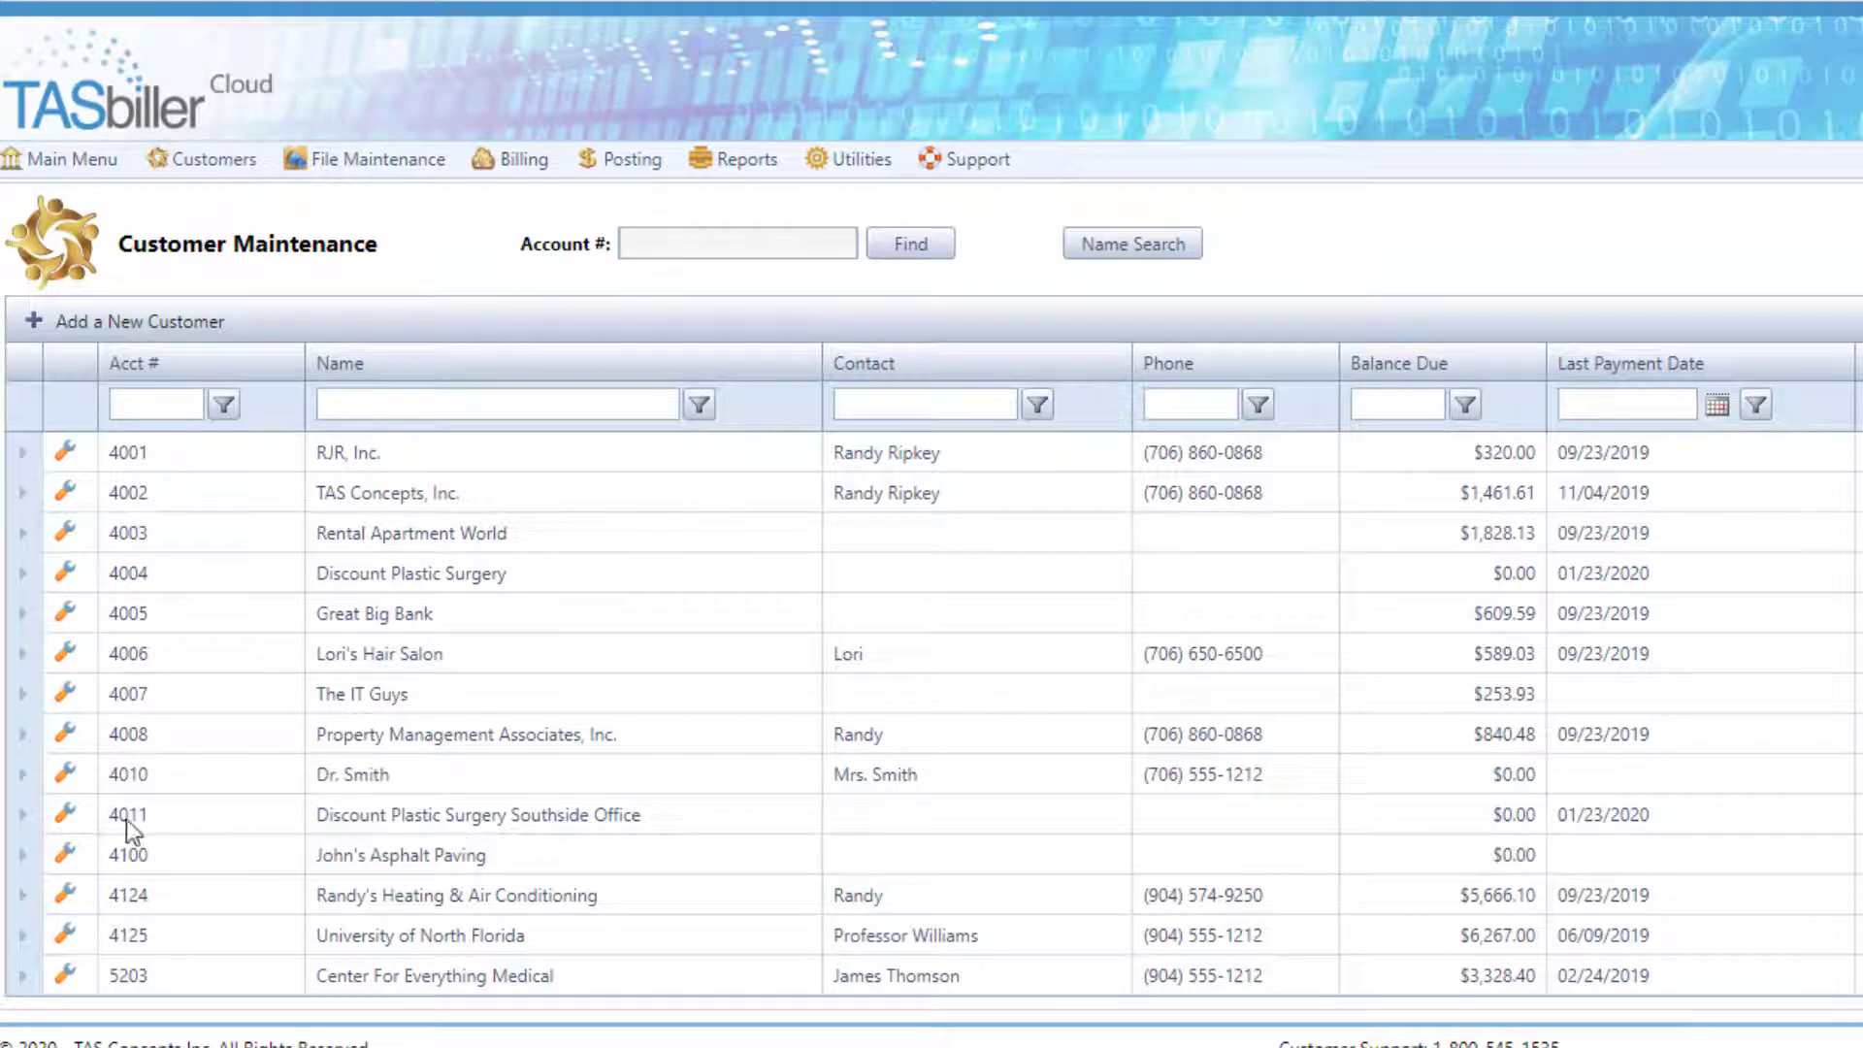
Review the Discount Plastic Surgery Southside Office record's summary, options, rate and invoices/payments, and close it without saving
{"action": "left_click", "coordinate": [63, 817]}
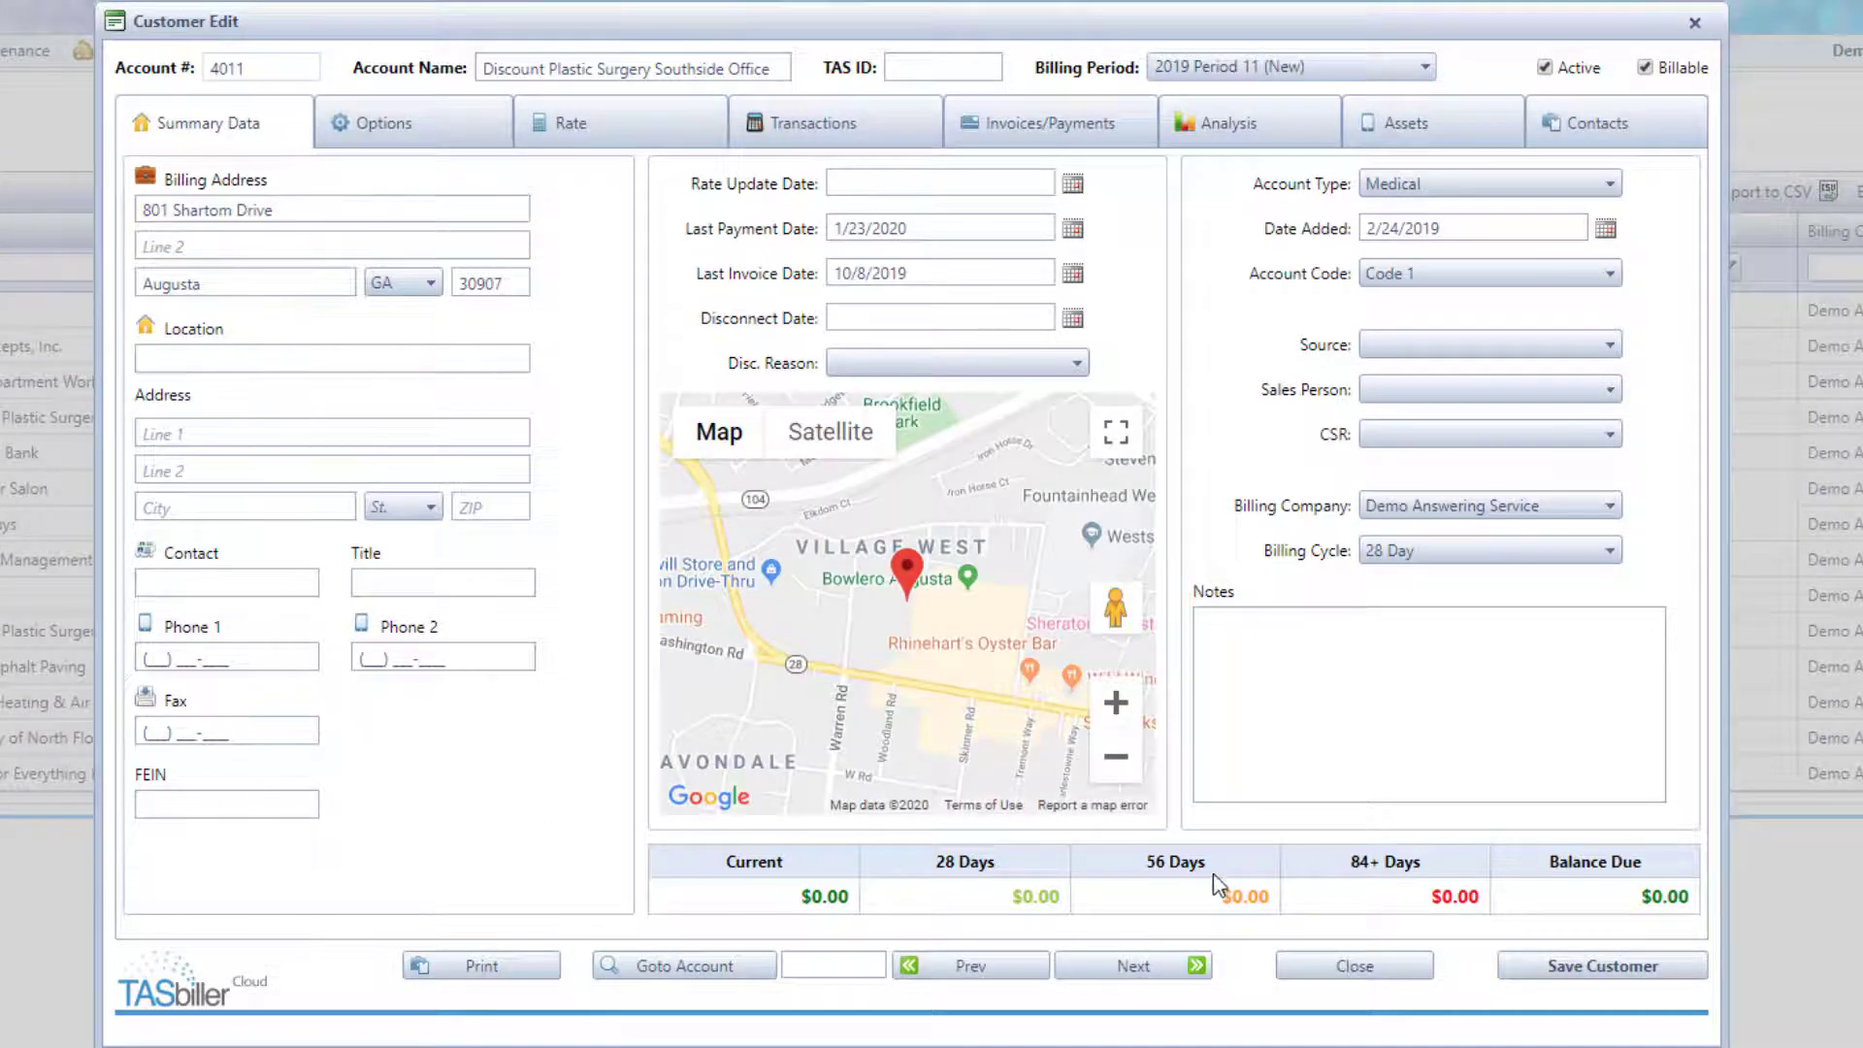
{"action": "left_click", "coordinate": [435, 131]}
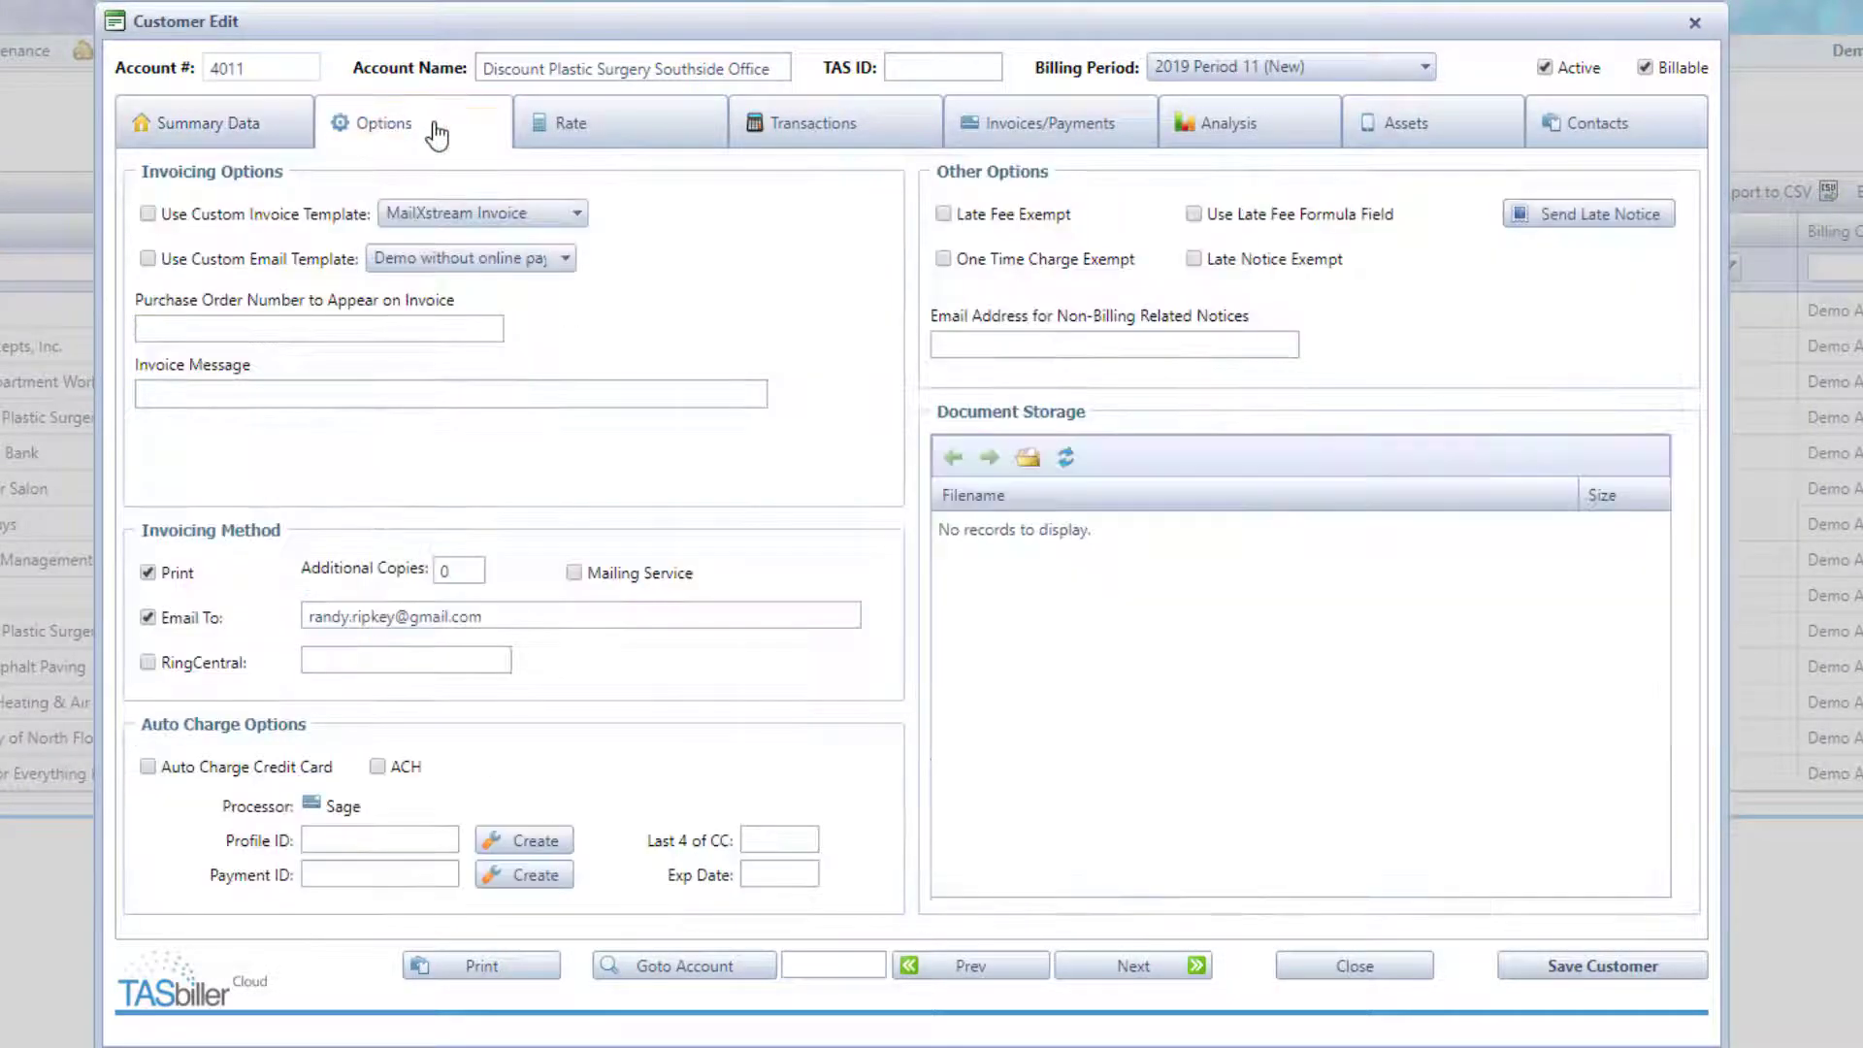
{"action": "left_click", "coordinate": [614, 135]}
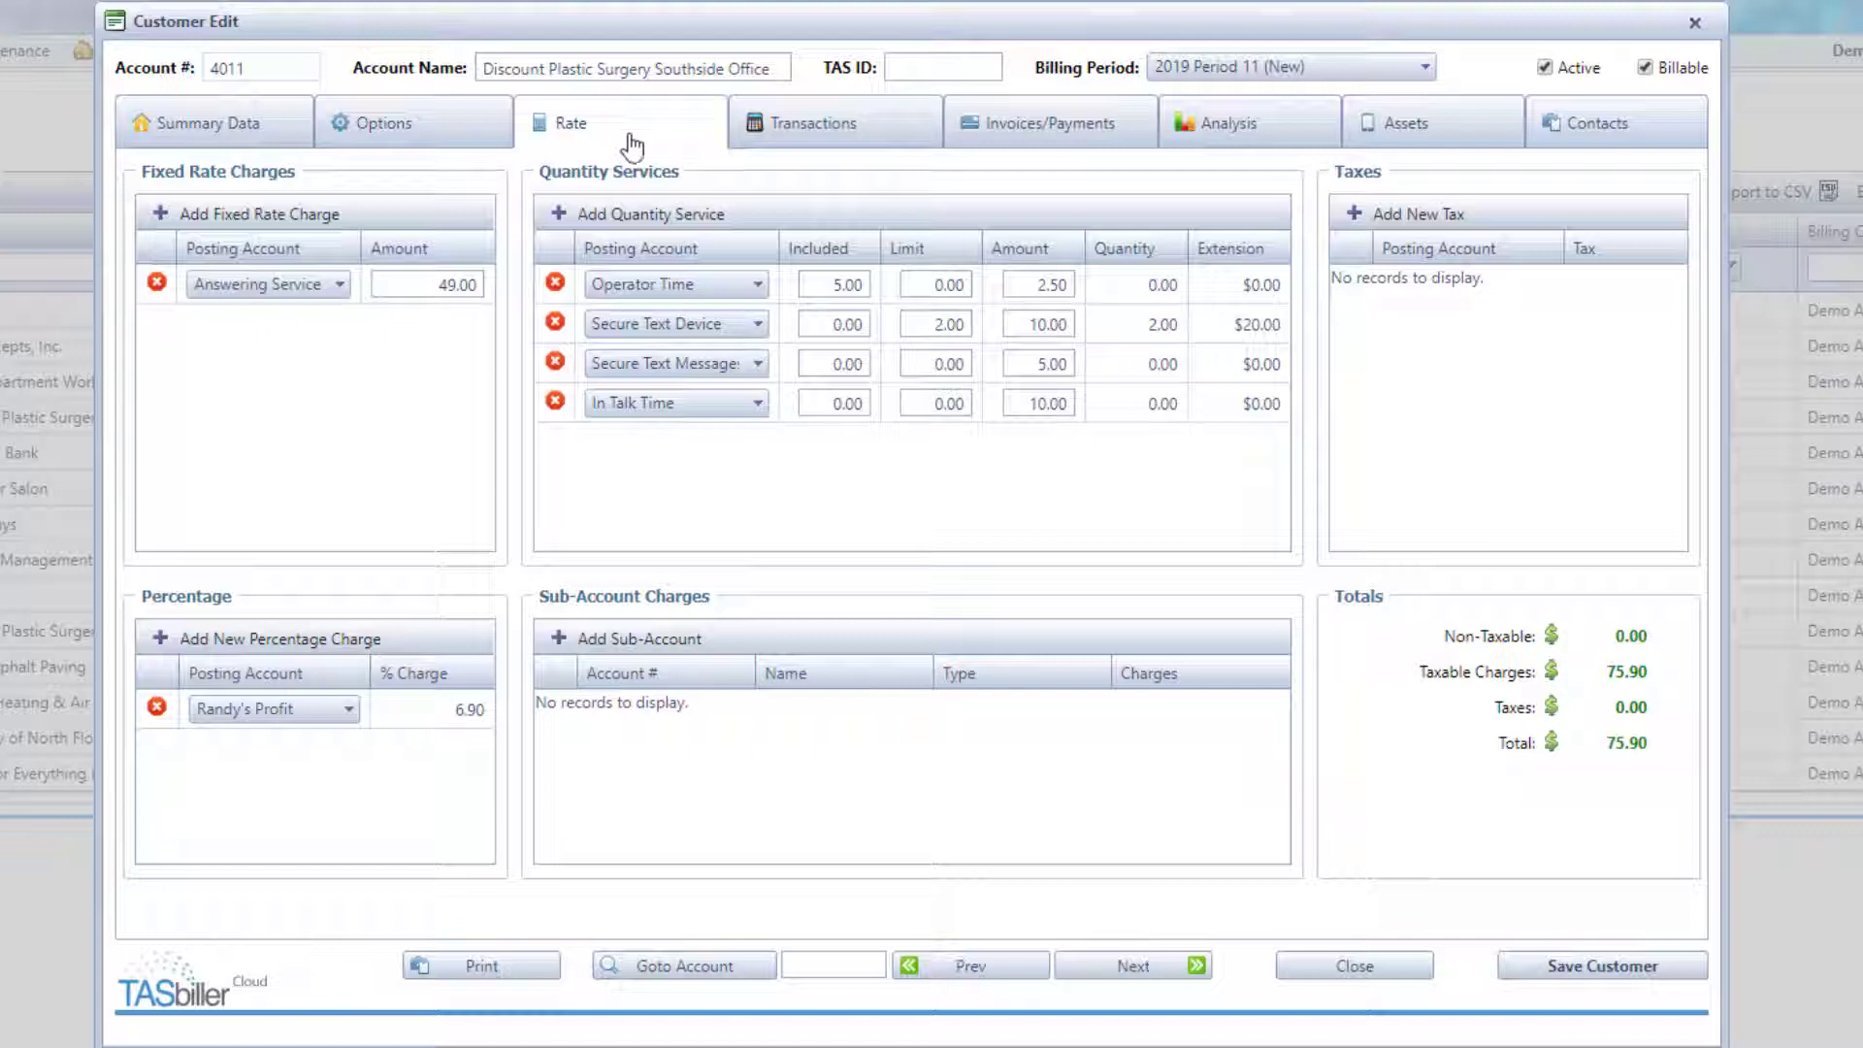
{"action": "left_click", "coordinate": [1050, 136]}
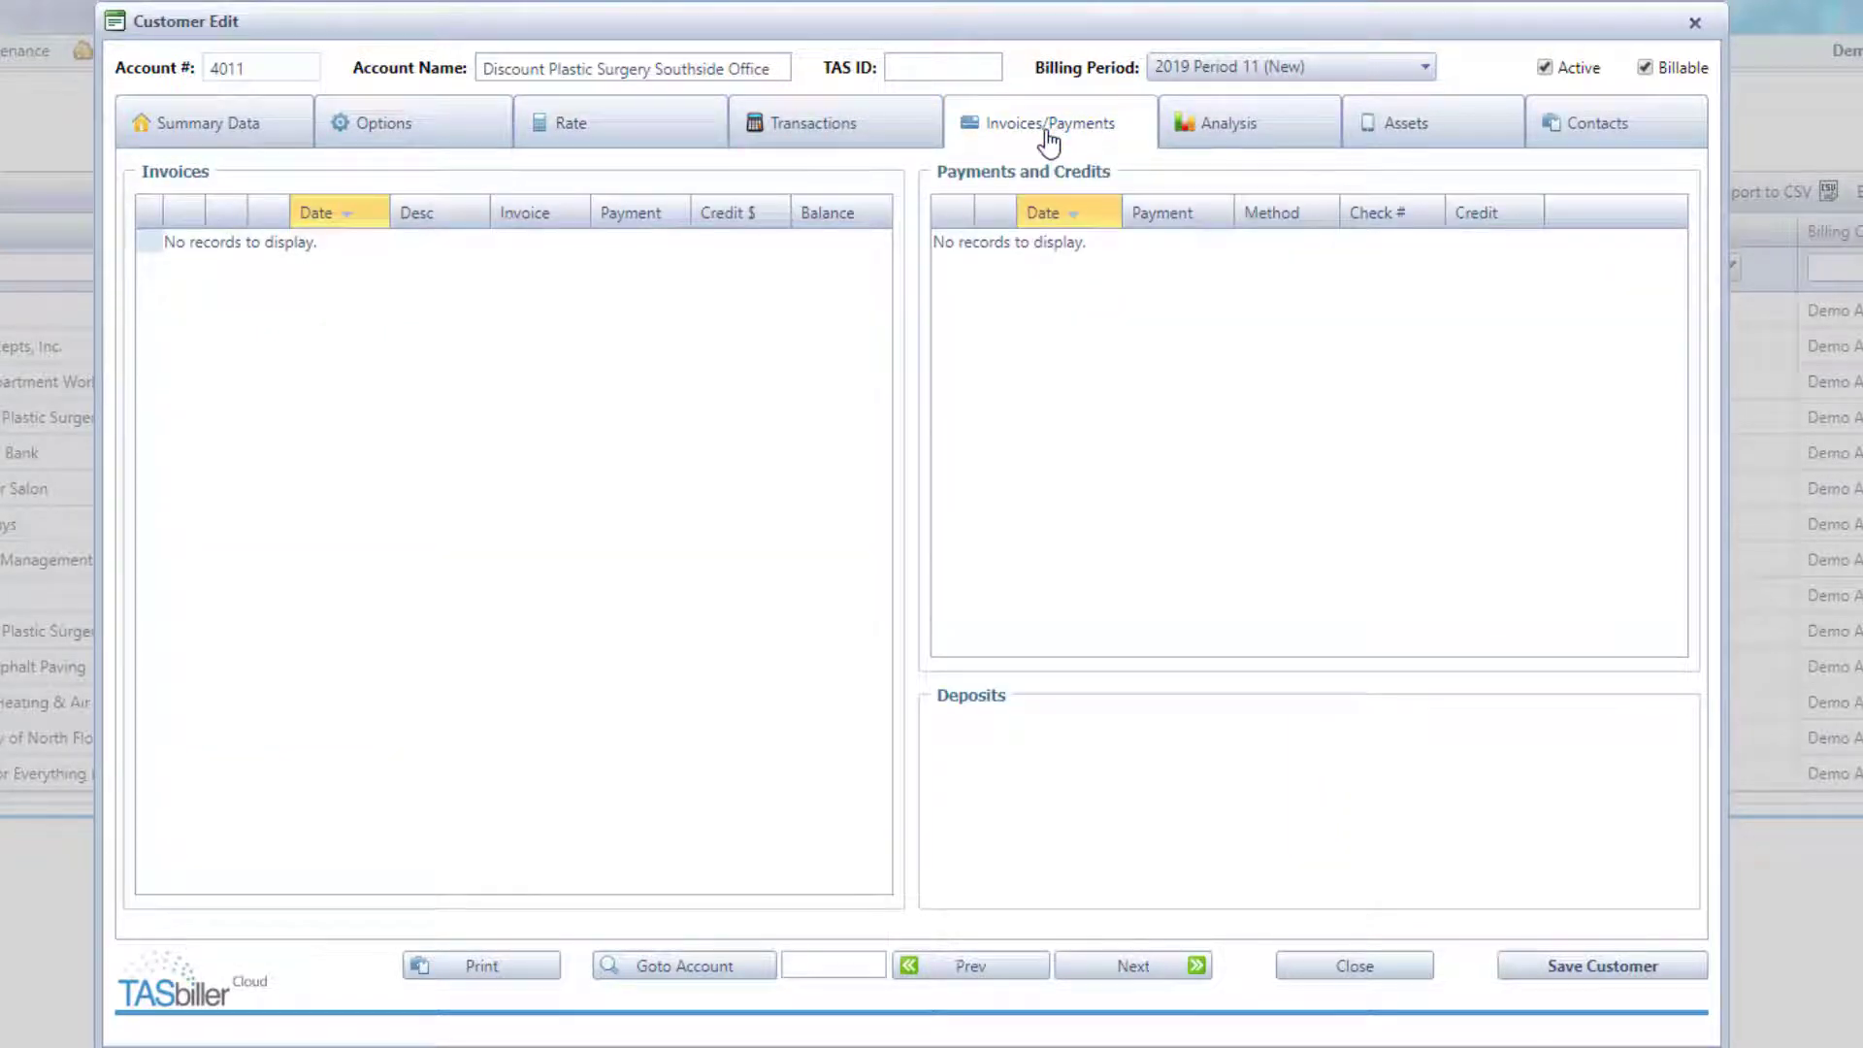
{"action": "left_click", "coordinate": [281, 136]}
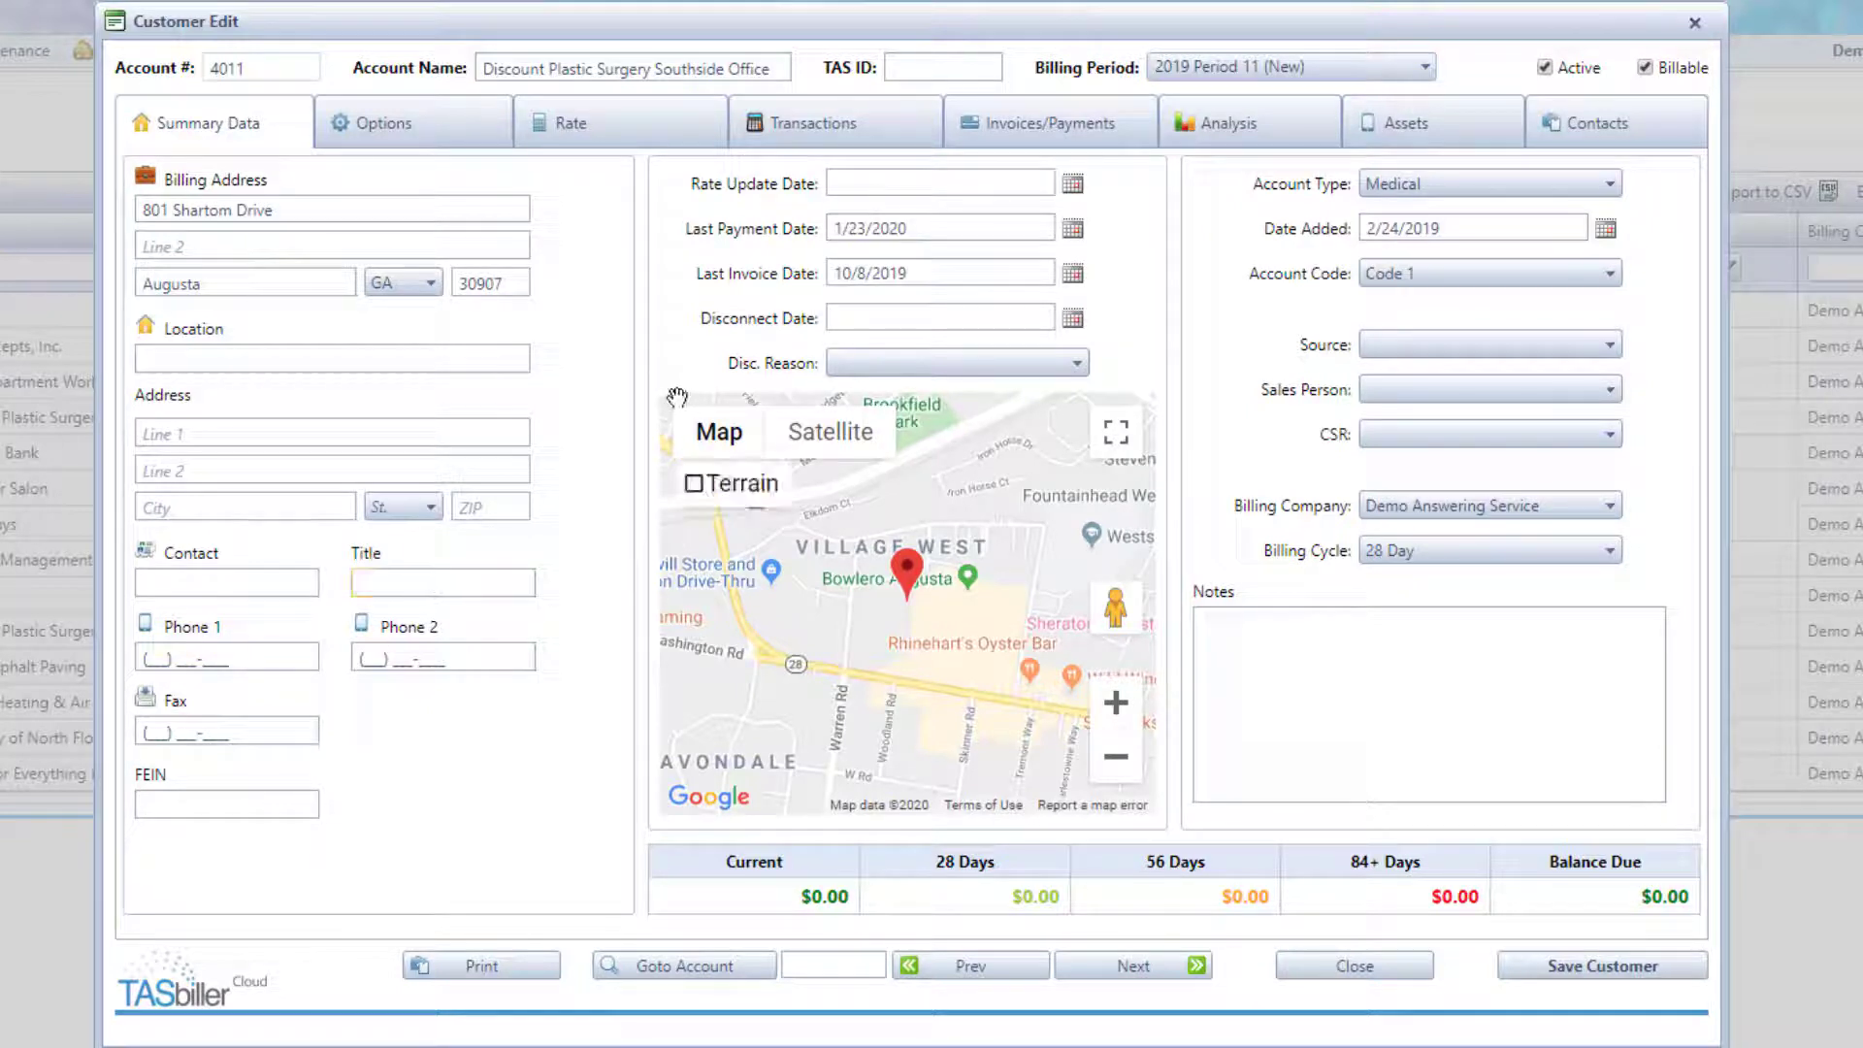
{"action": "left_click", "coordinate": [1380, 968]}
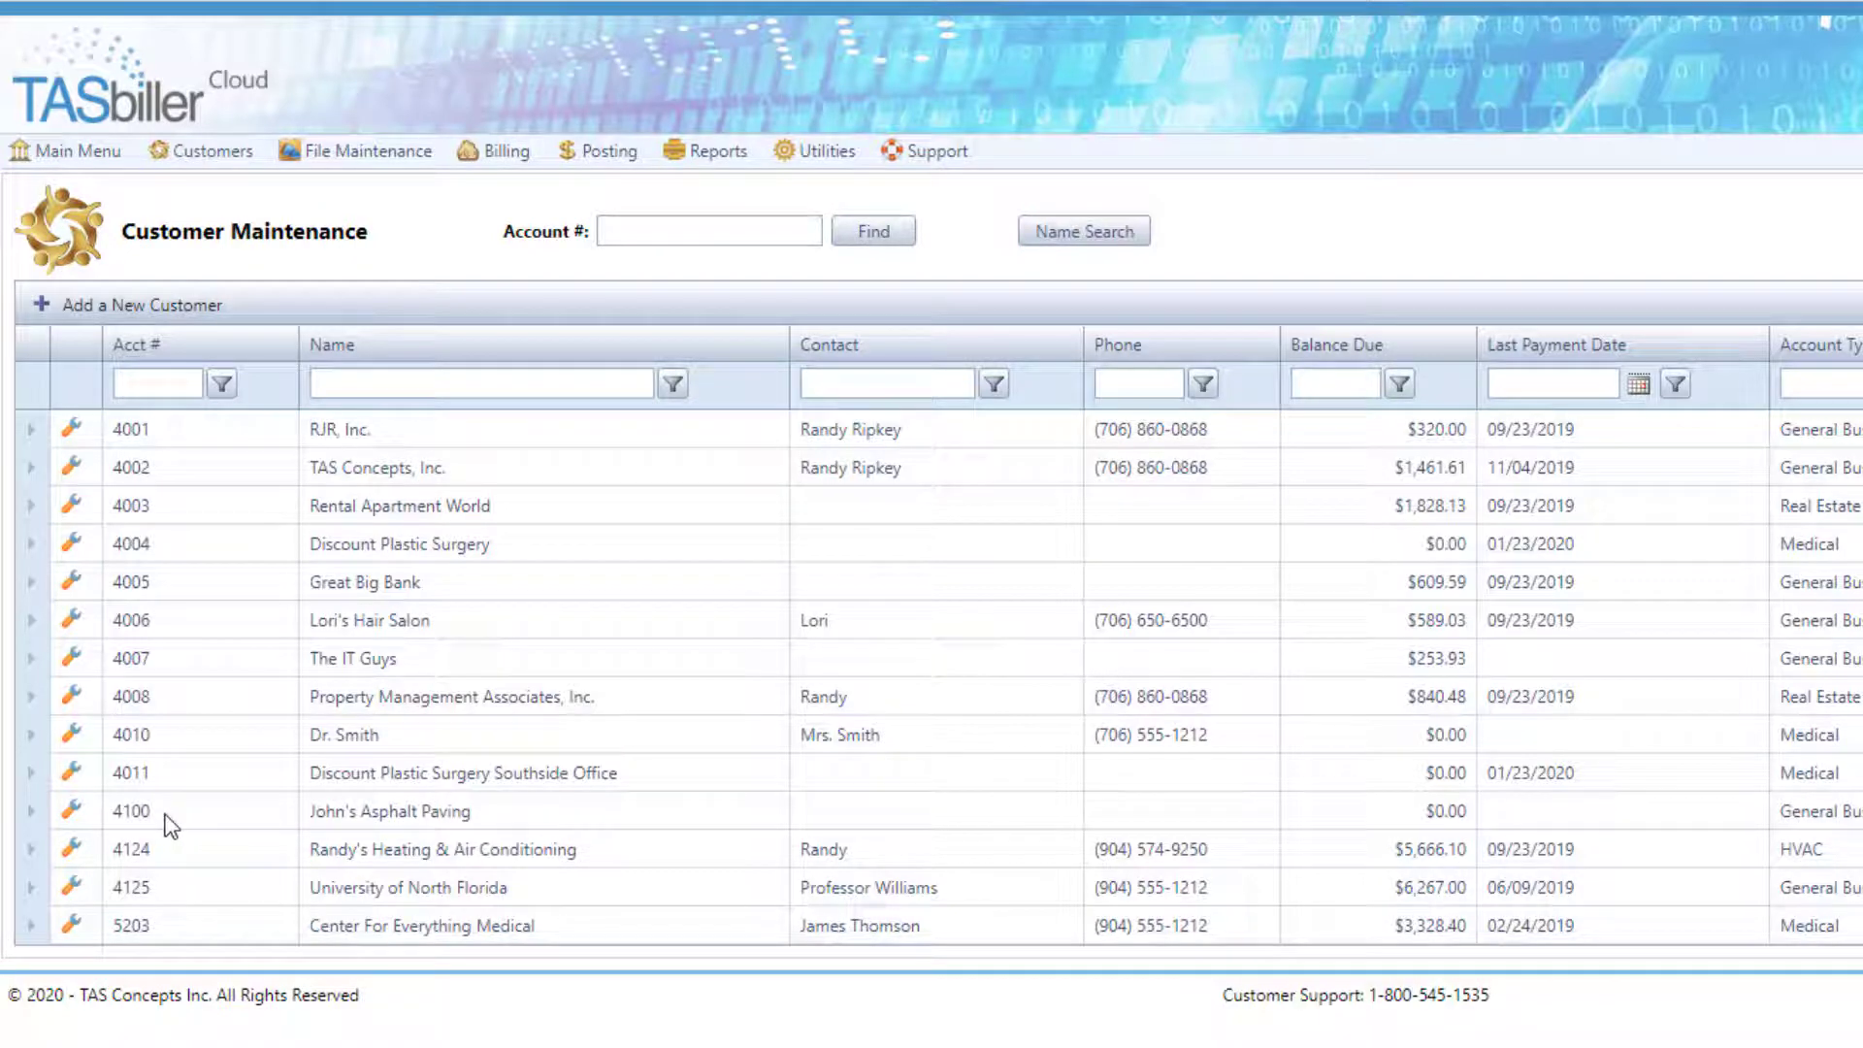
Look up the John's Asphalt Paving customer by account number and delete it
{"action": "mouse_move", "coordinate": [818, 151]}
{"action": "mouse_move", "coordinate": [825, 194]}
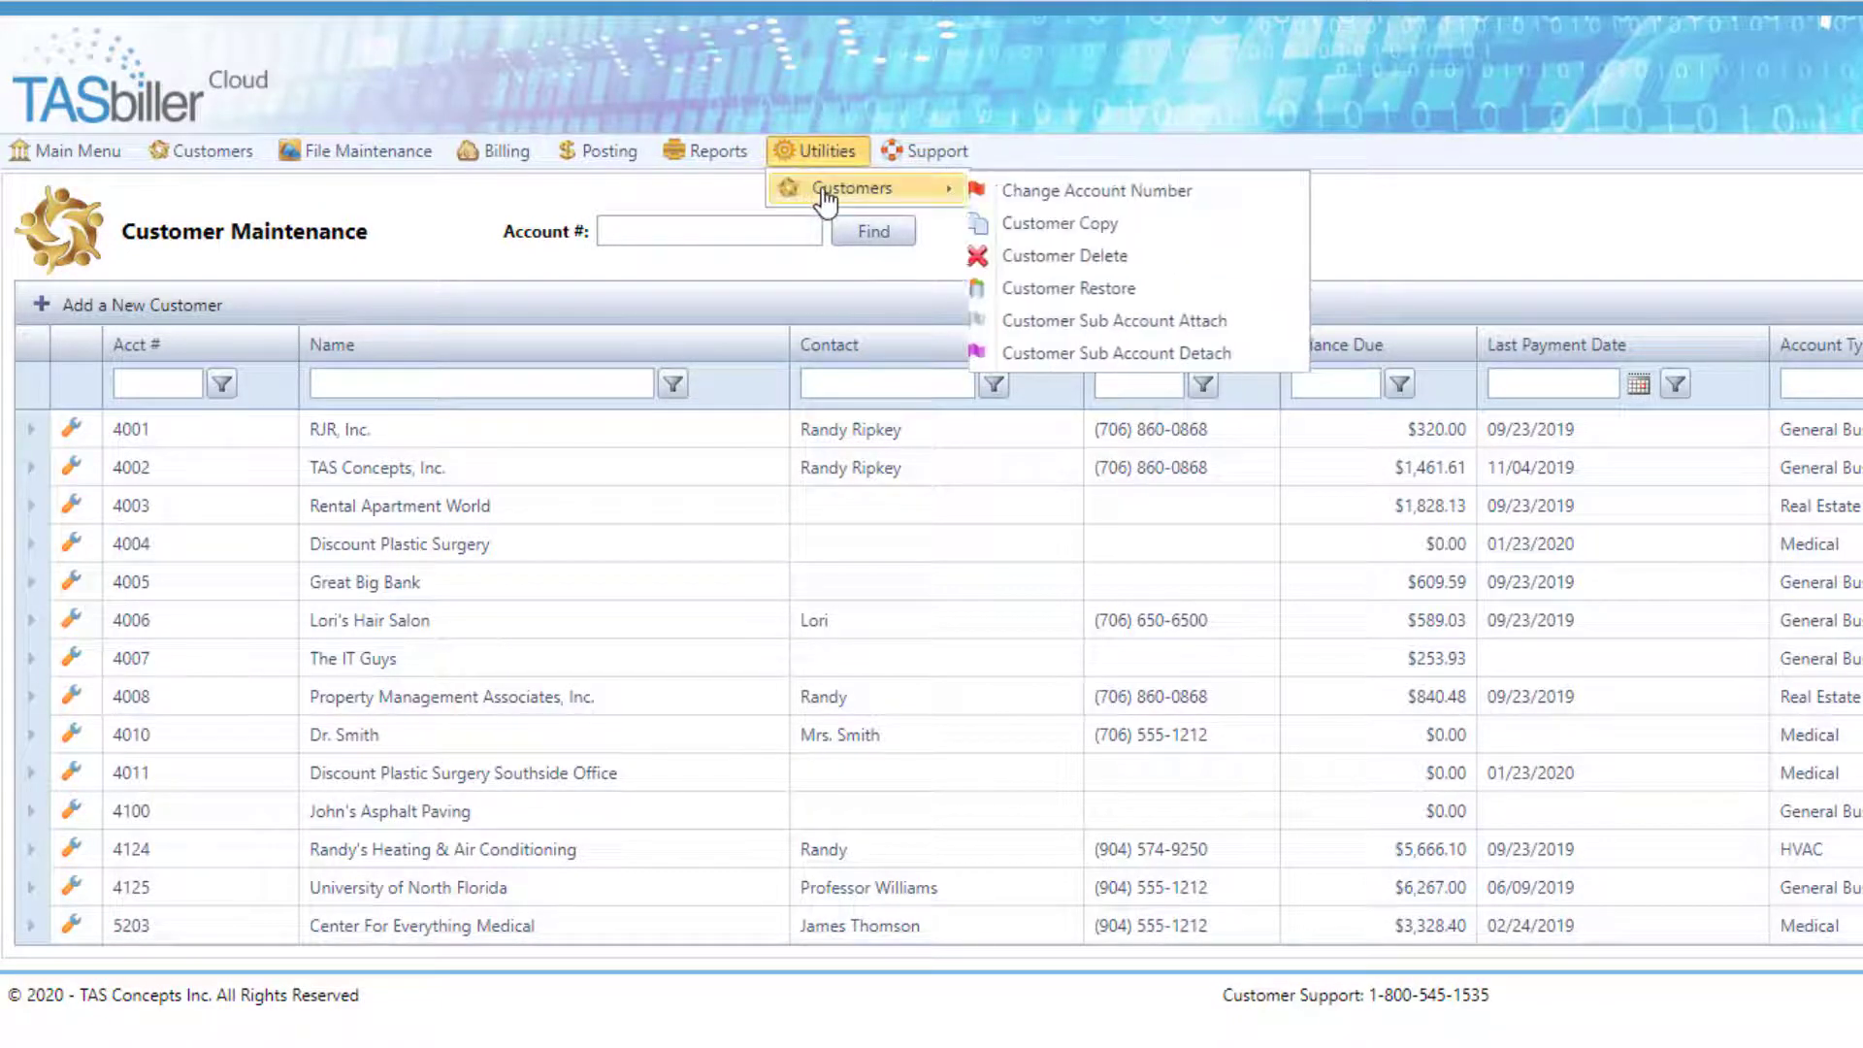
{"action": "left_click", "coordinate": [1082, 257]}
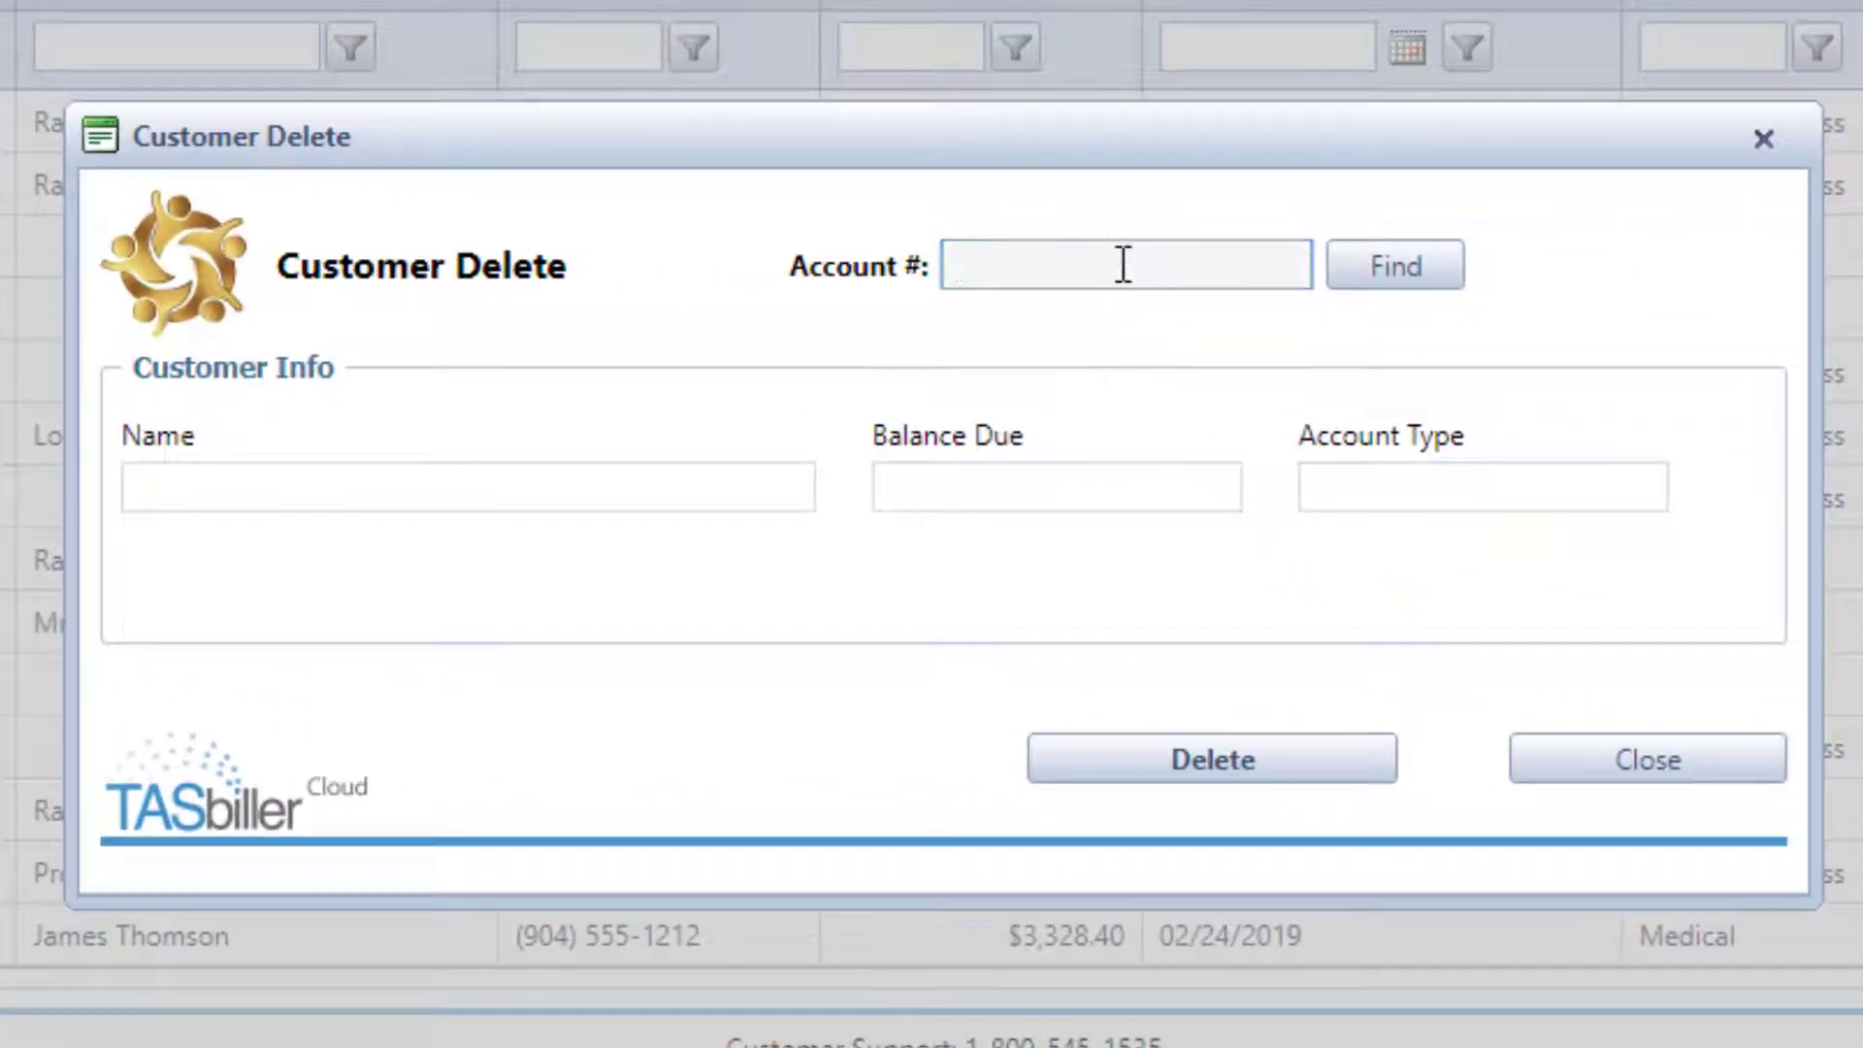
{"action": "type", "text": "4100"}
{"action": "key", "text": "Return"}
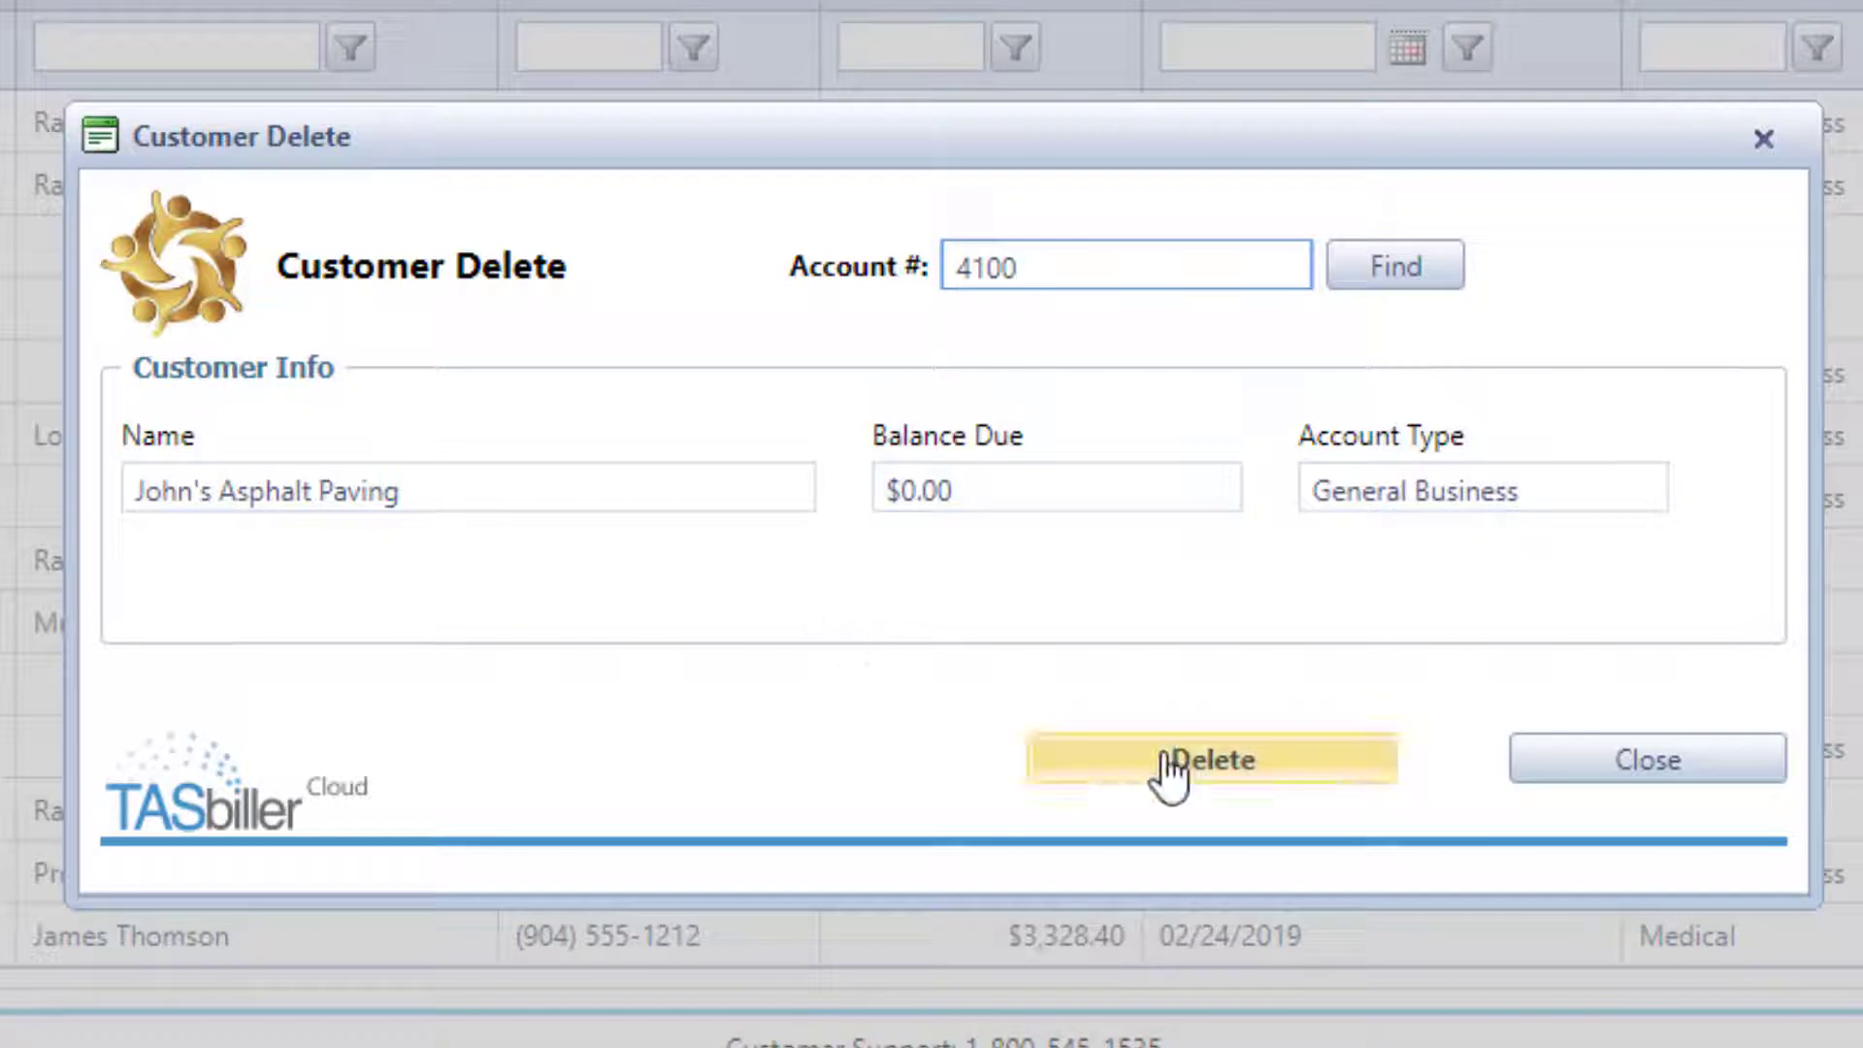
{"action": "left_click", "coordinate": [1208, 770]}
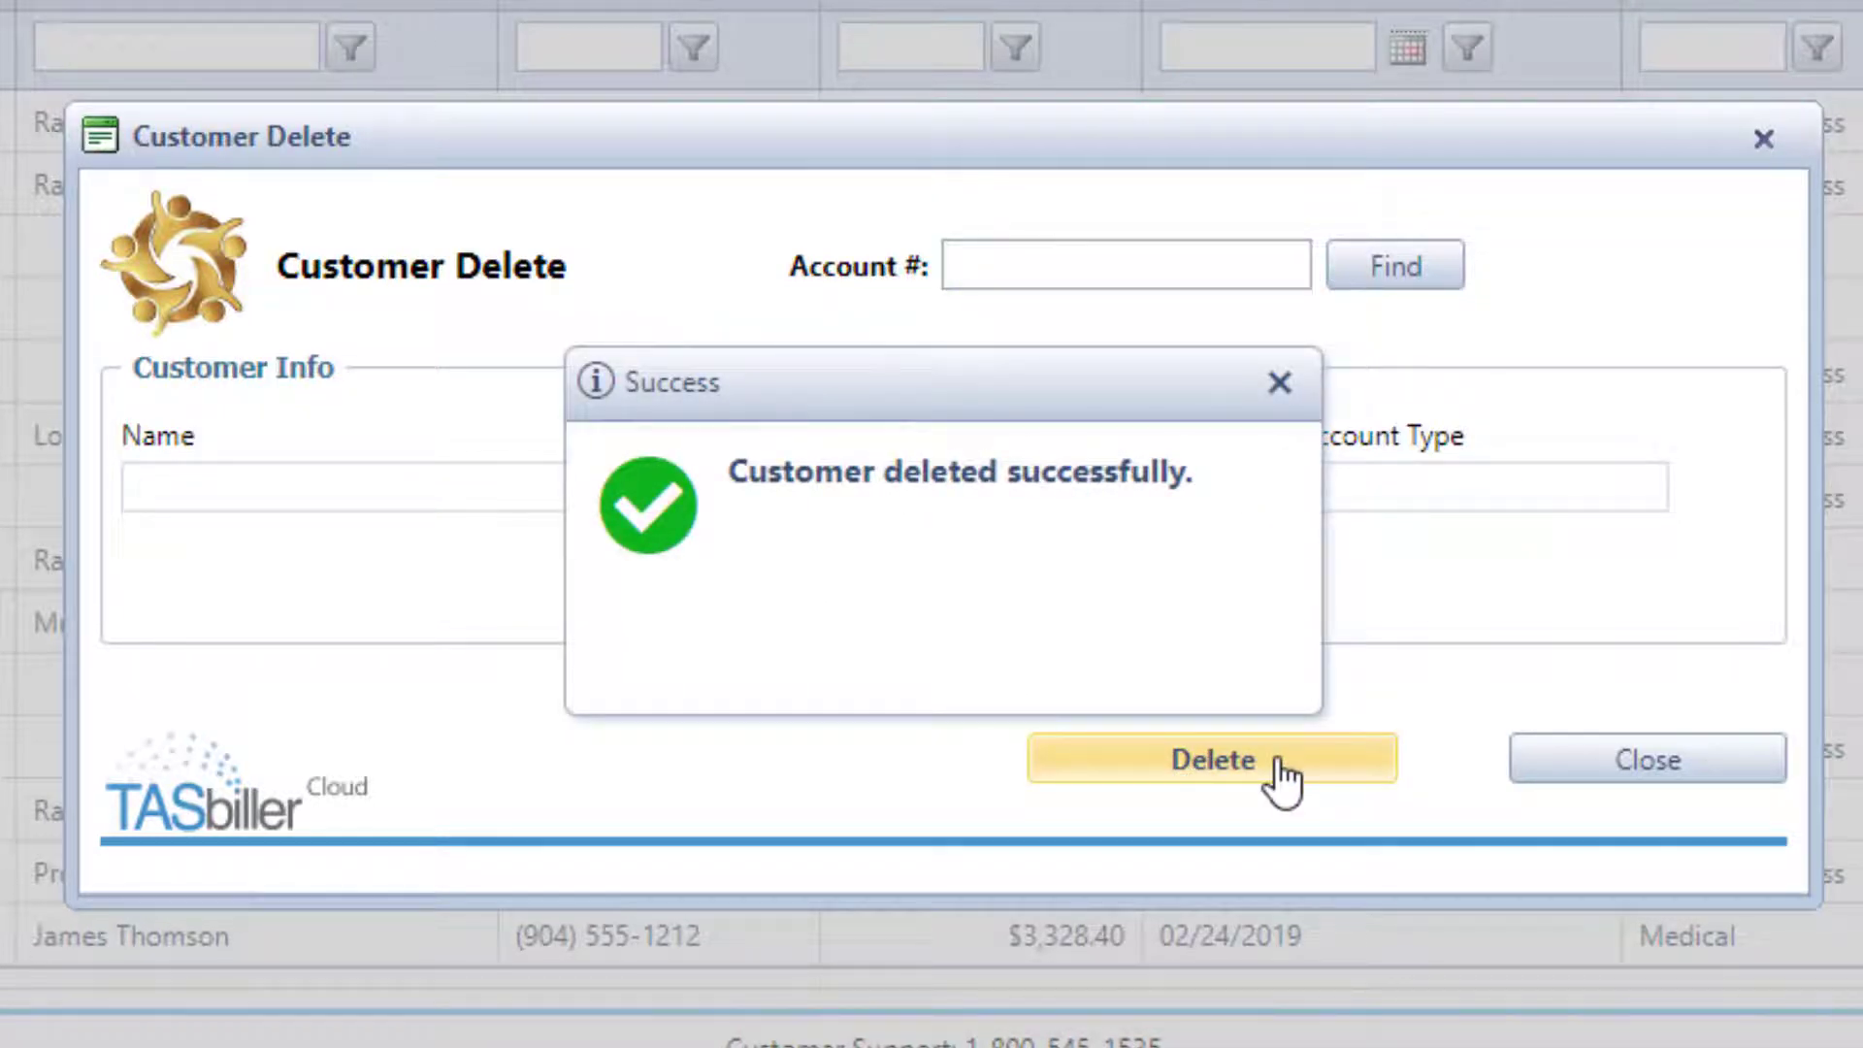
Dismiss the deletion message, close the customer delete form and reload the customer list
{"action": "left_click", "coordinate": [1281, 383]}
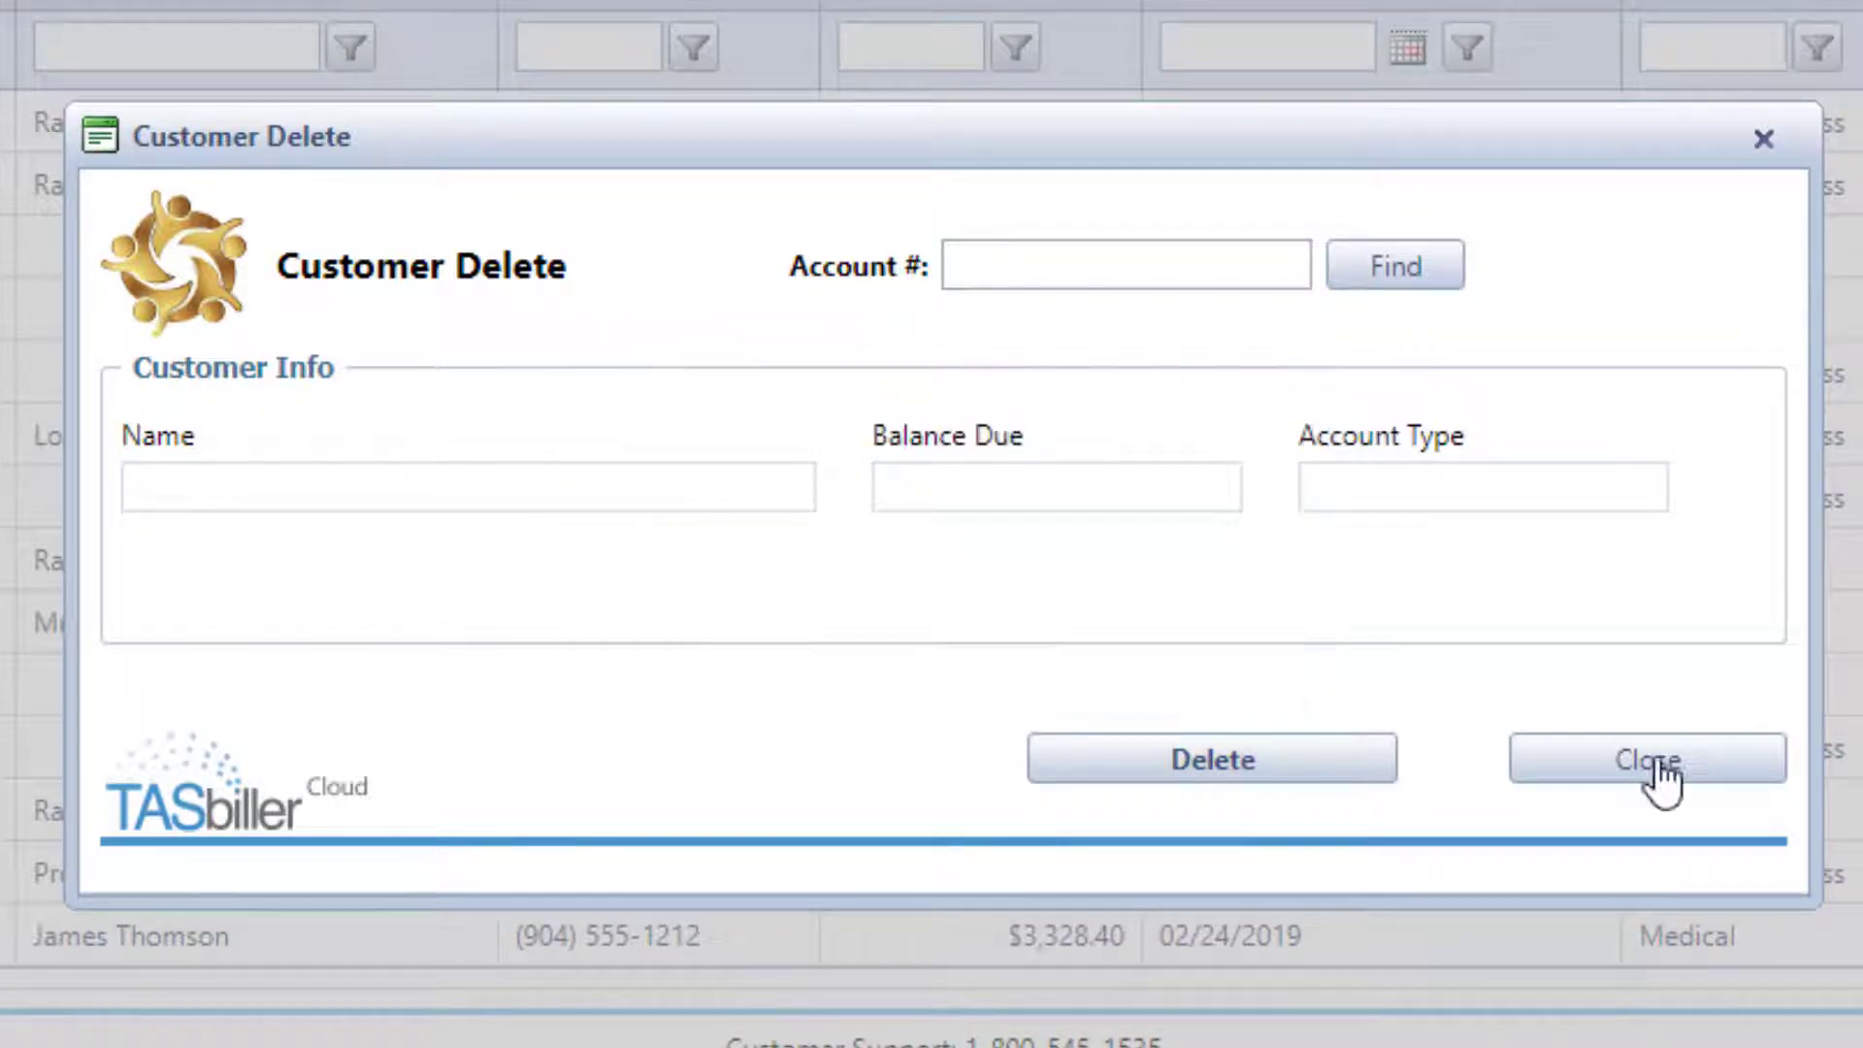
{"action": "left_click", "coordinate": [1659, 767]}
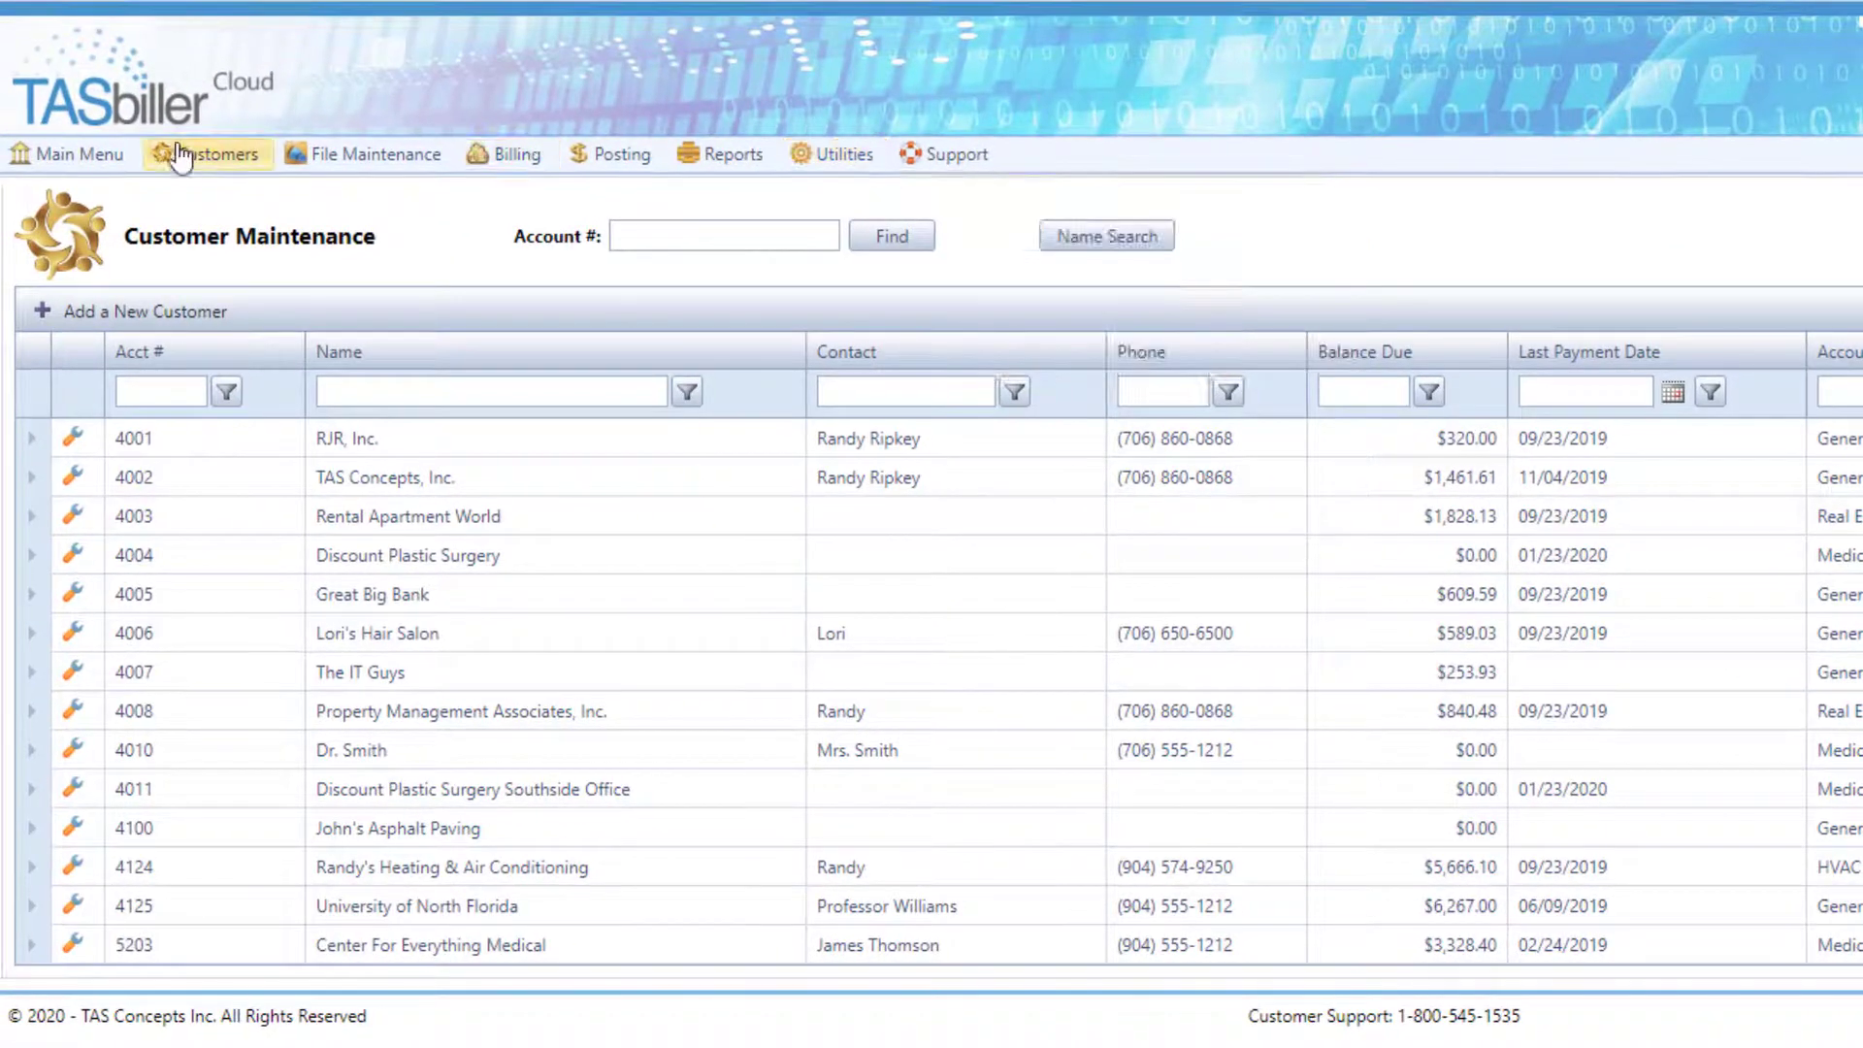
{"action": "left_click", "coordinate": [185, 157]}
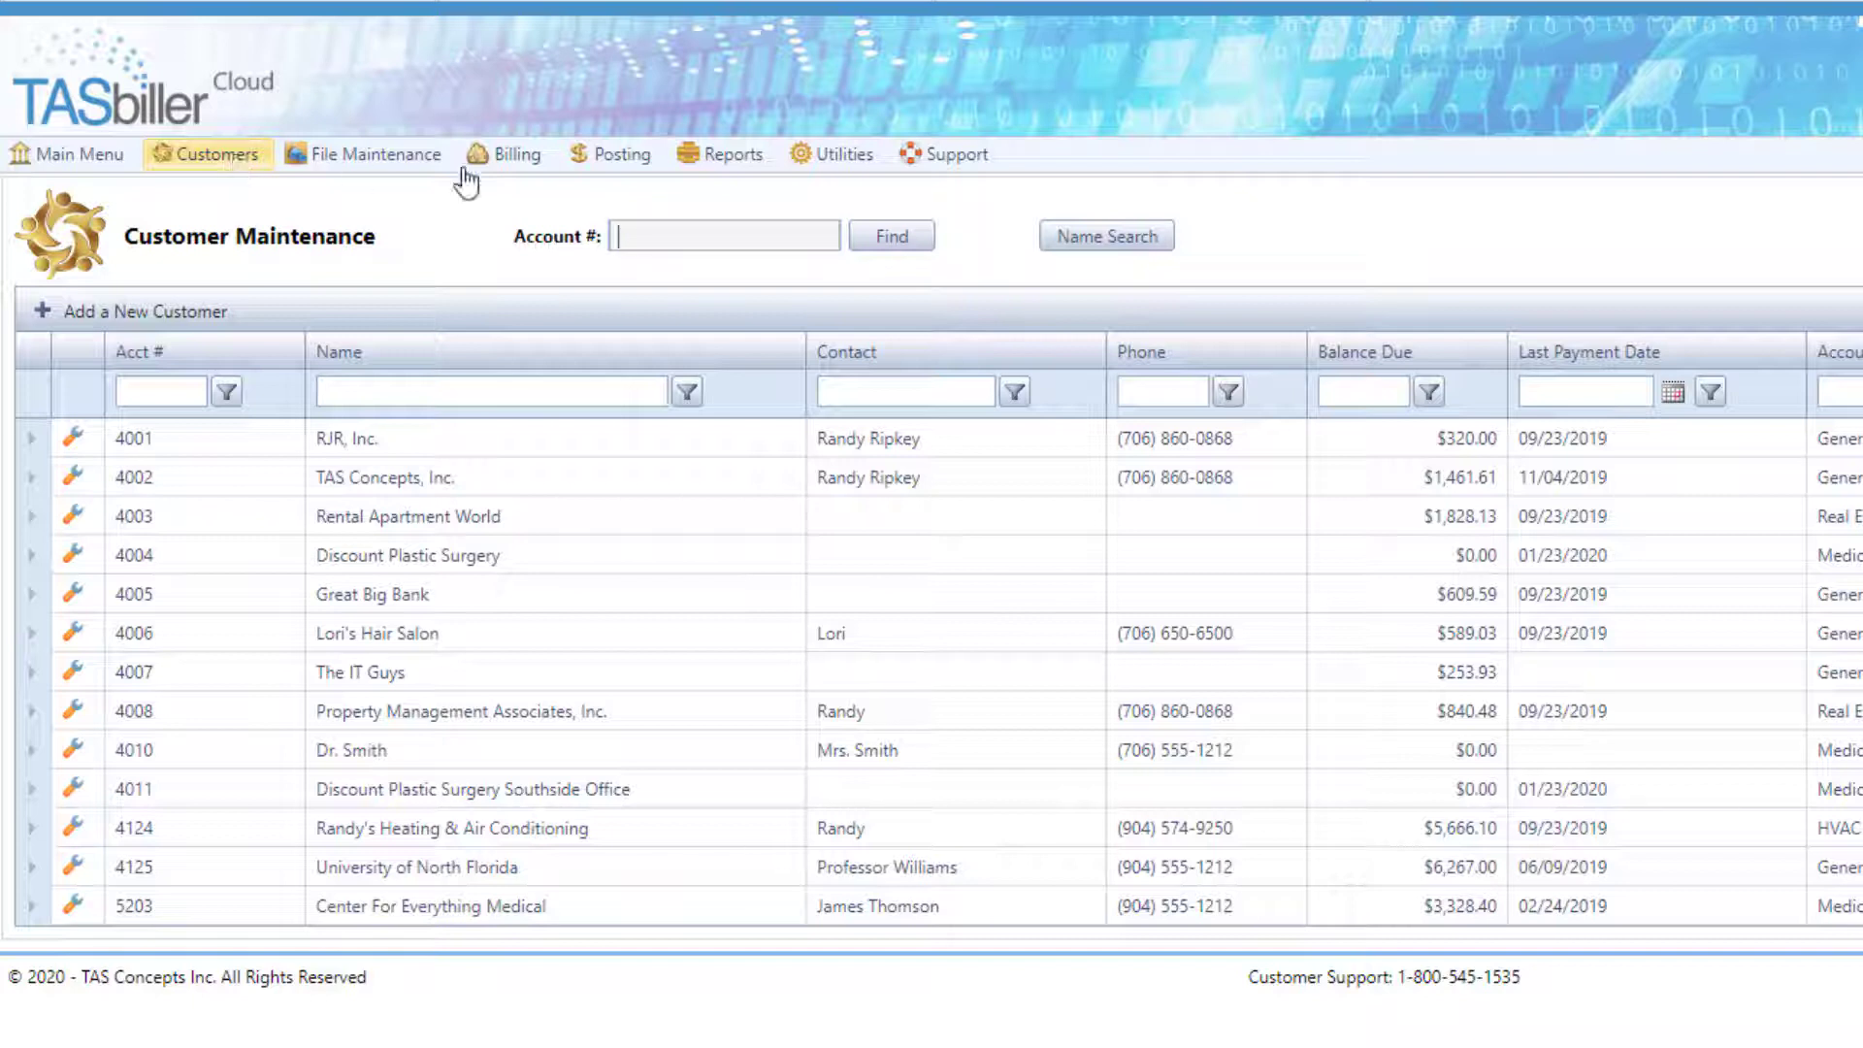
Restore the deleted customer John's Asphalt Paving, close the restore form and reload the customer list
{"action": "mouse_move", "coordinate": [835, 157]}
{"action": "mouse_move", "coordinate": [853, 199]}
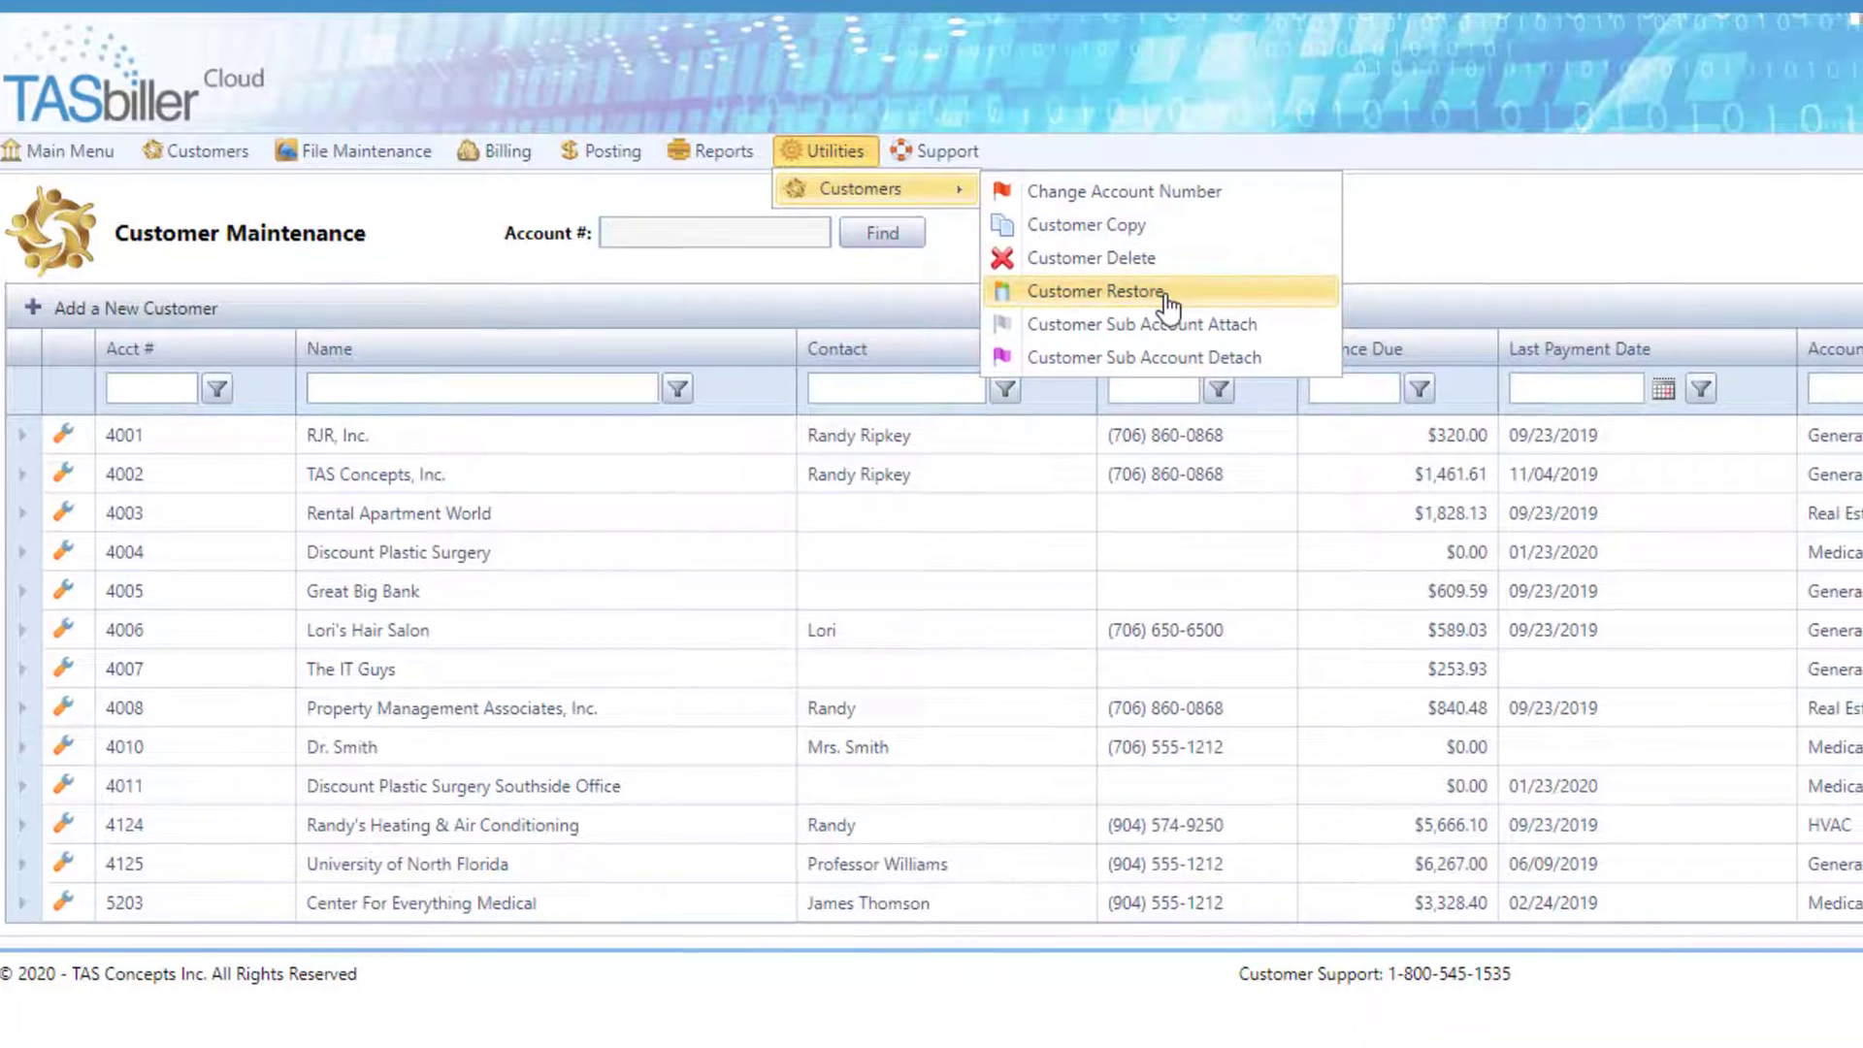
{"action": "left_click", "coordinate": [1174, 301]}
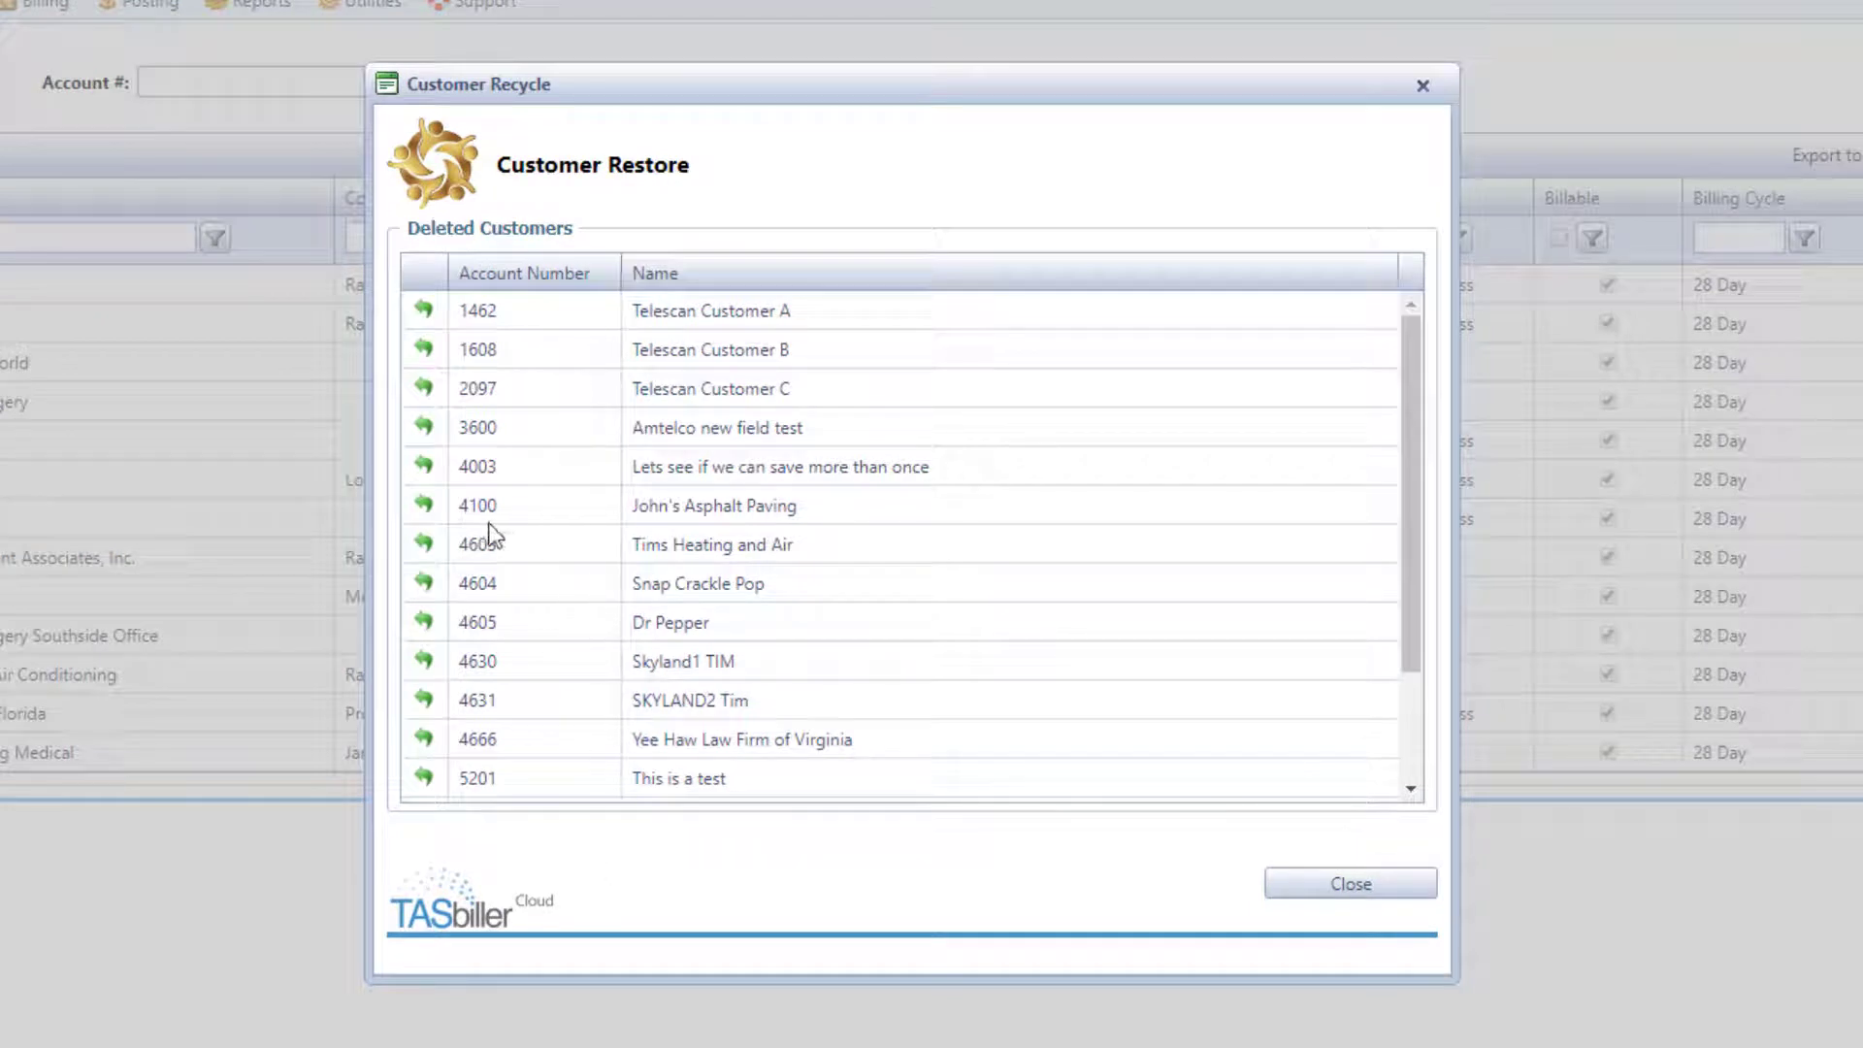
{"action": "left_click", "coordinate": [424, 506]}
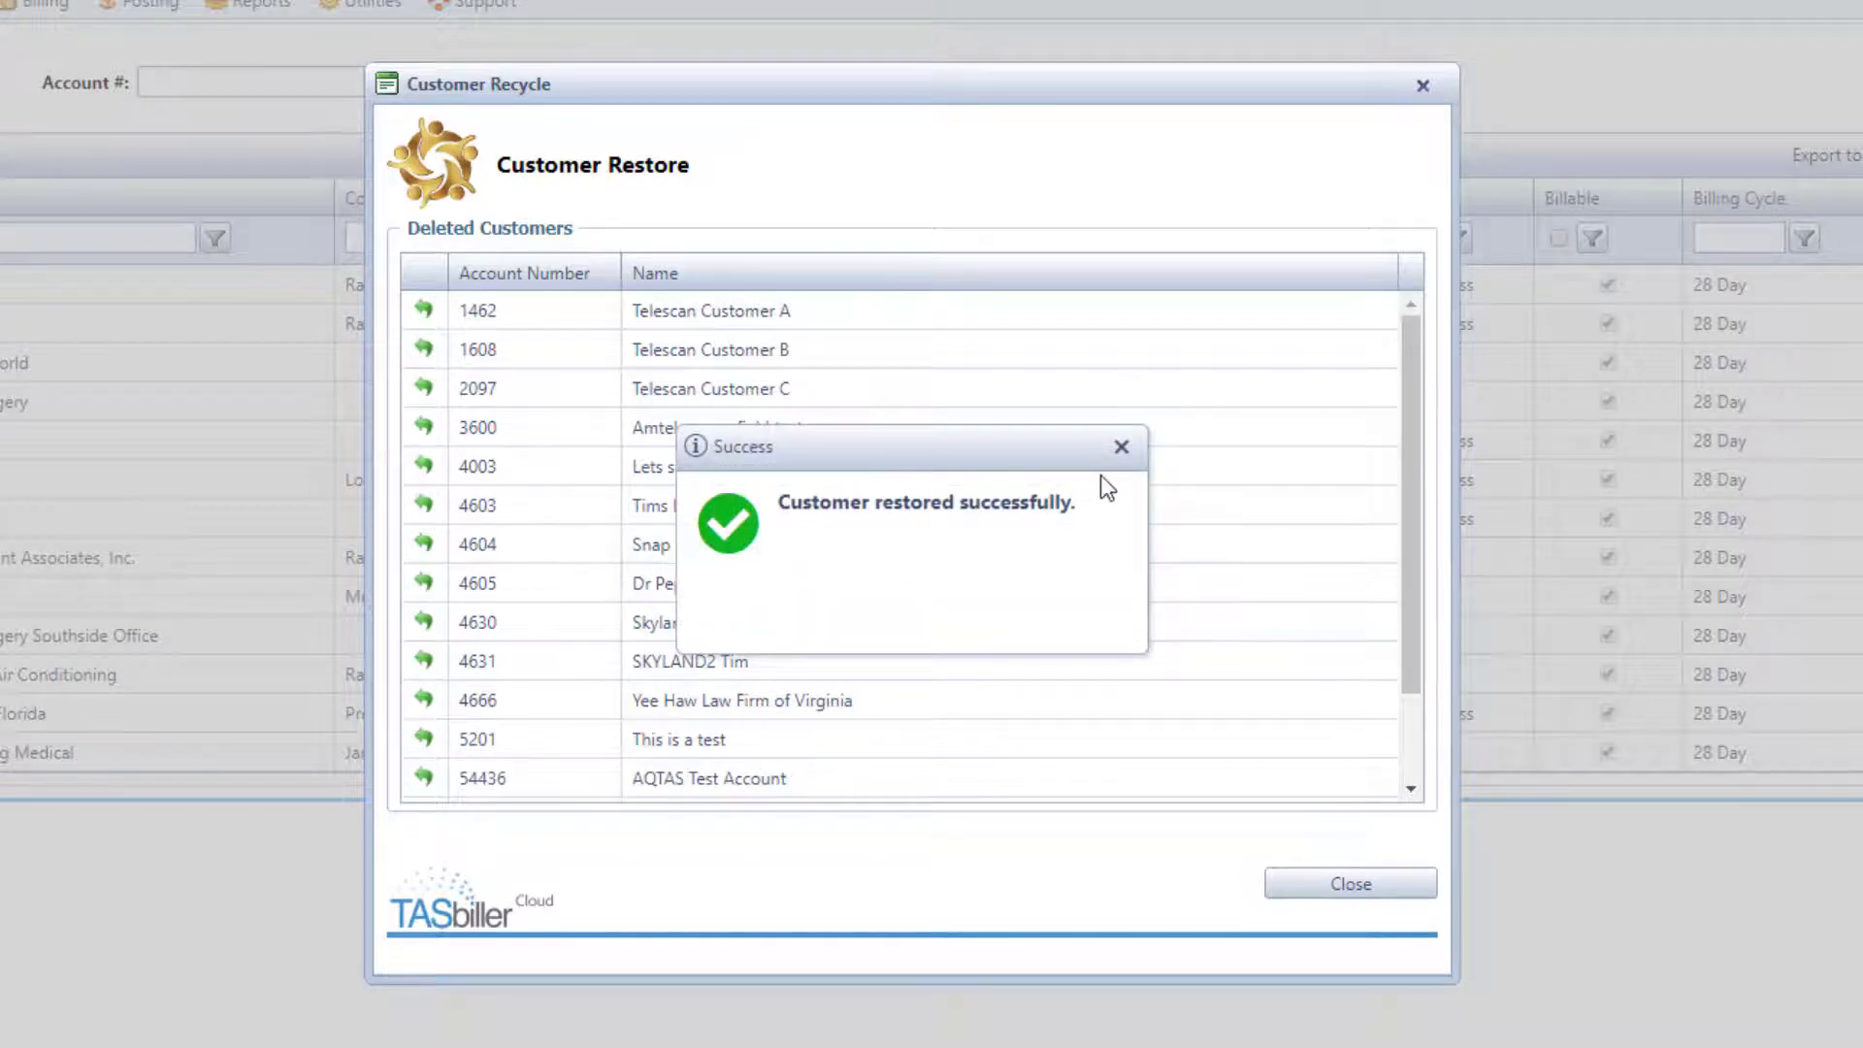
{"action": "left_click", "coordinate": [1121, 447]}
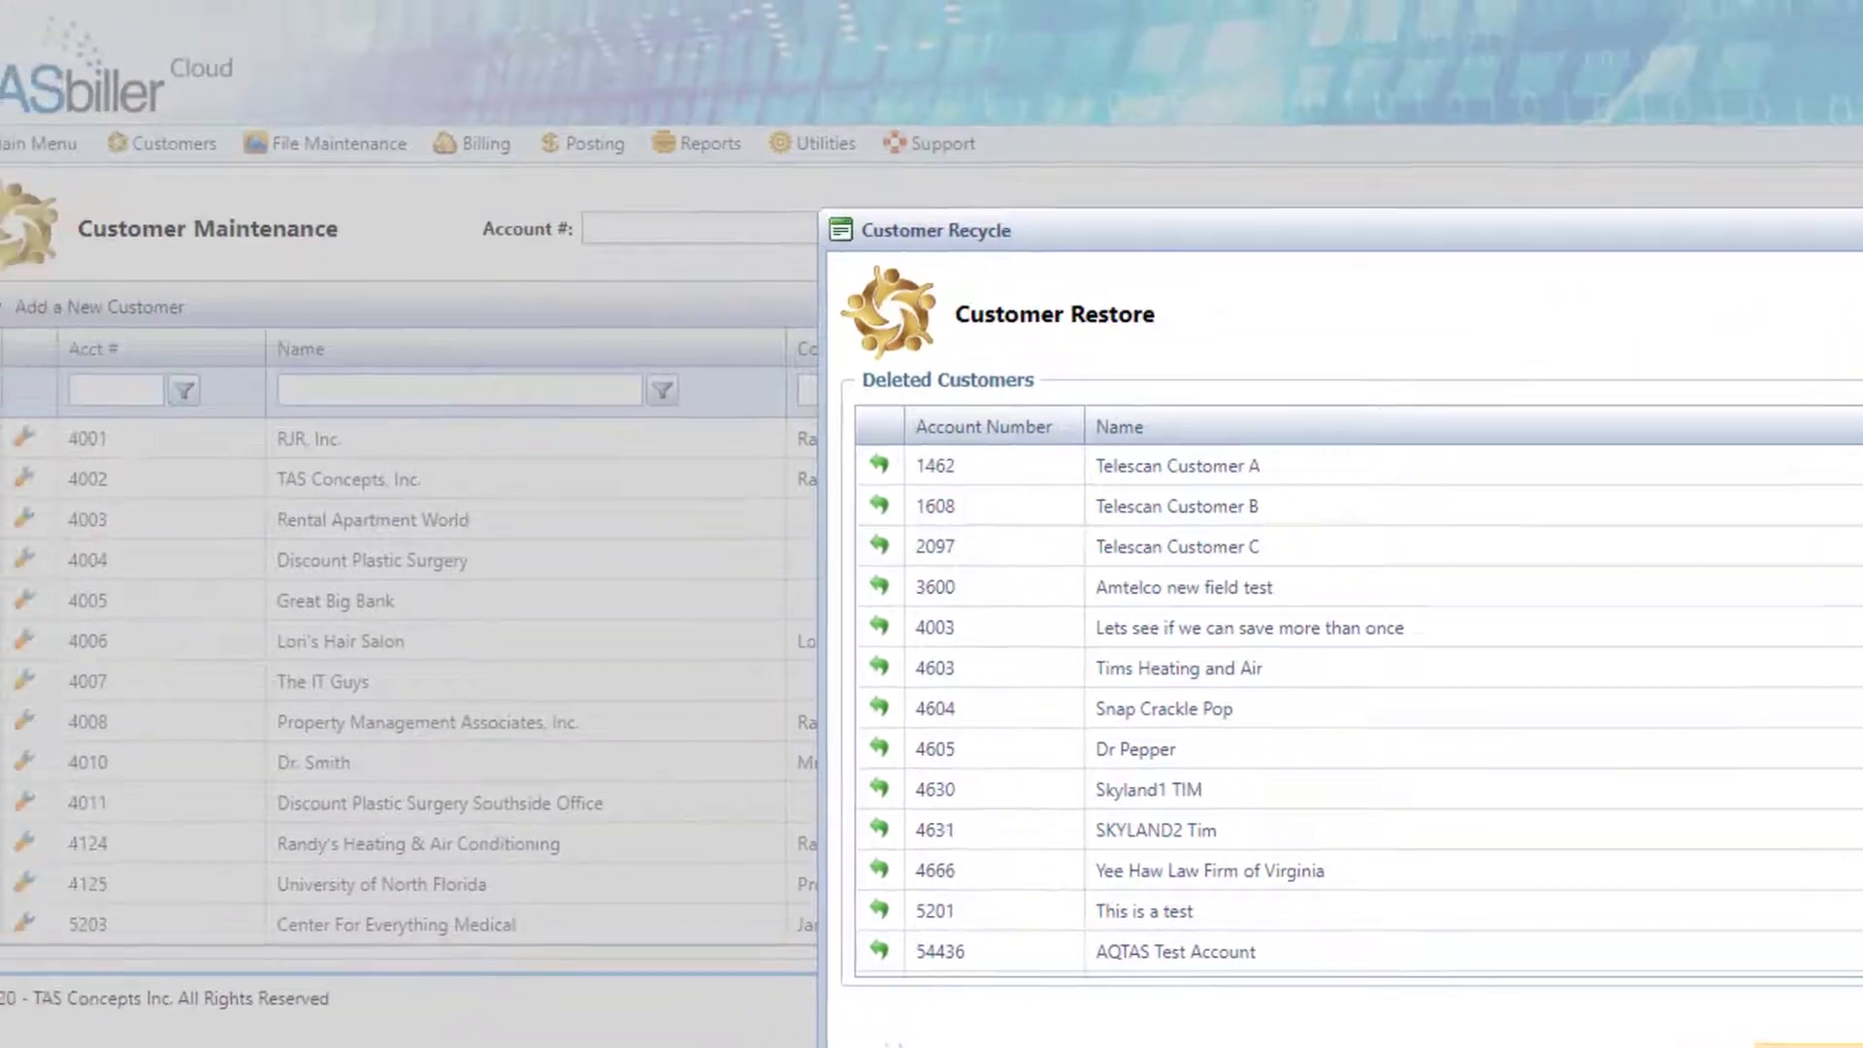
{"action": "left_click", "coordinate": [1351, 883]}
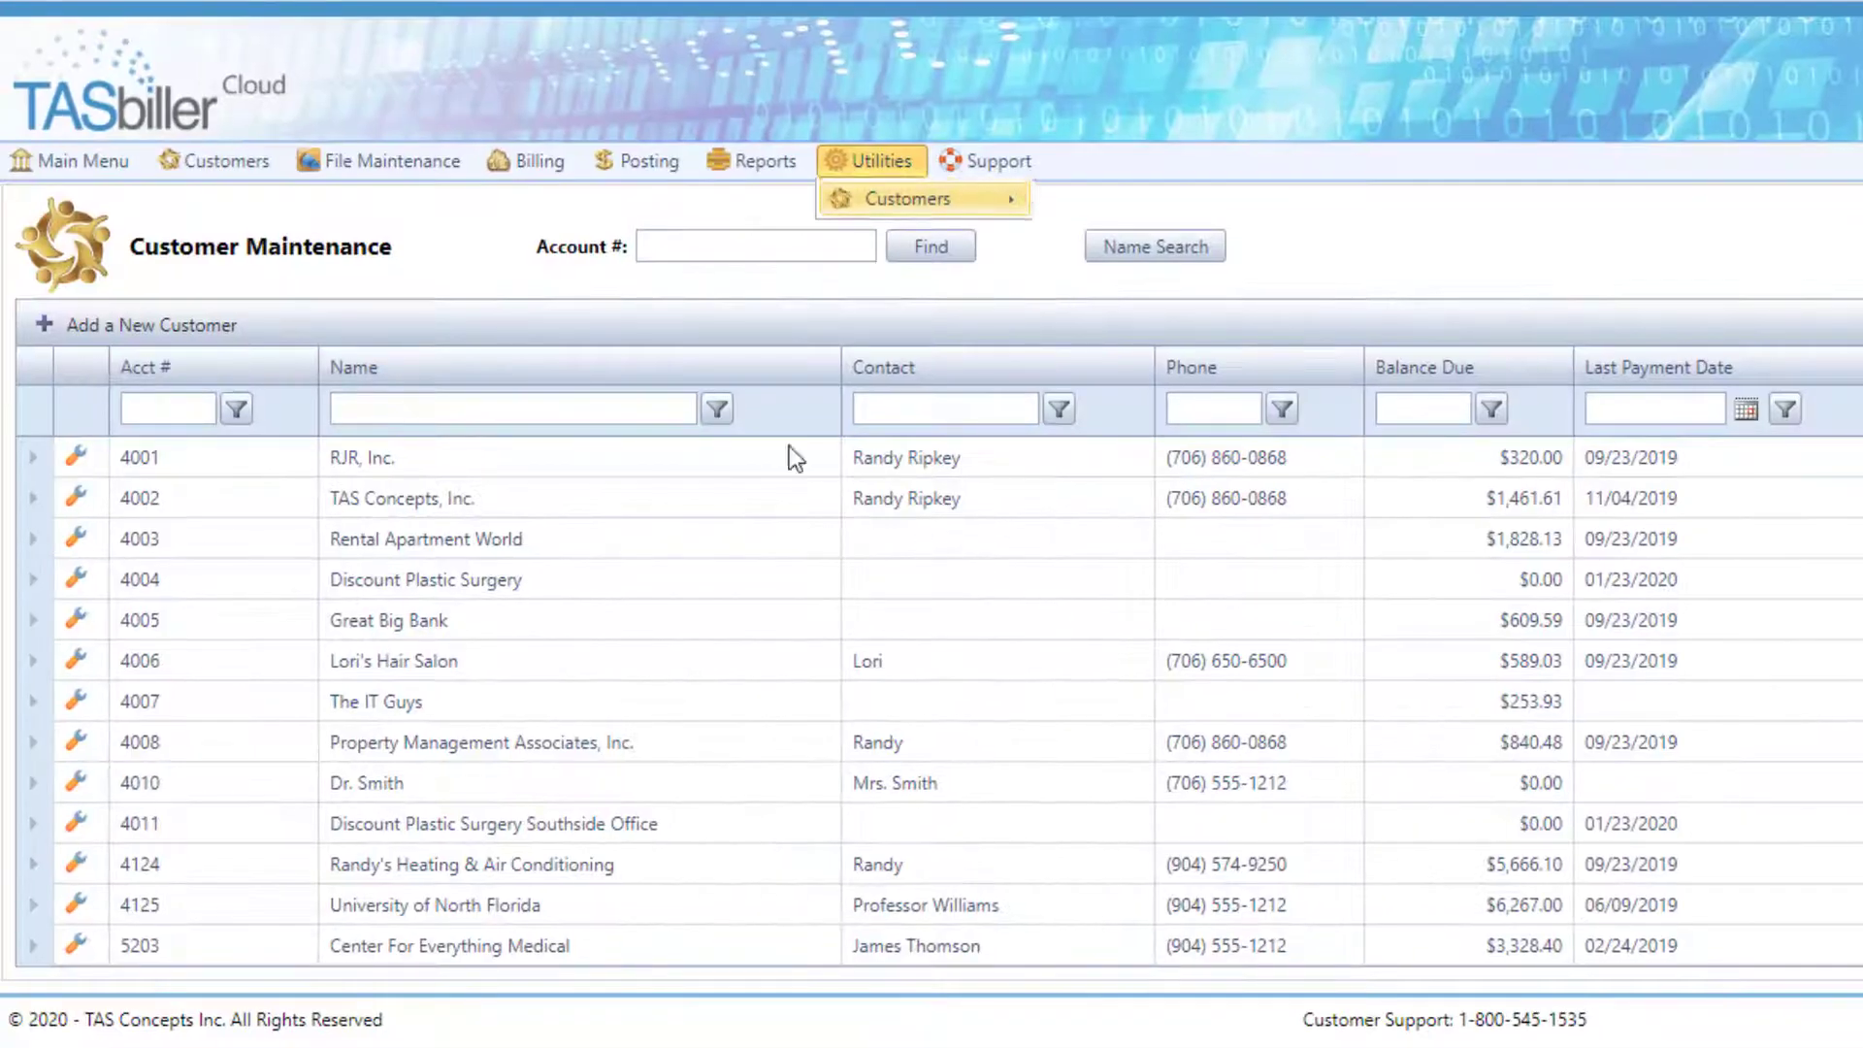
{"action": "left_click", "coordinate": [224, 167]}
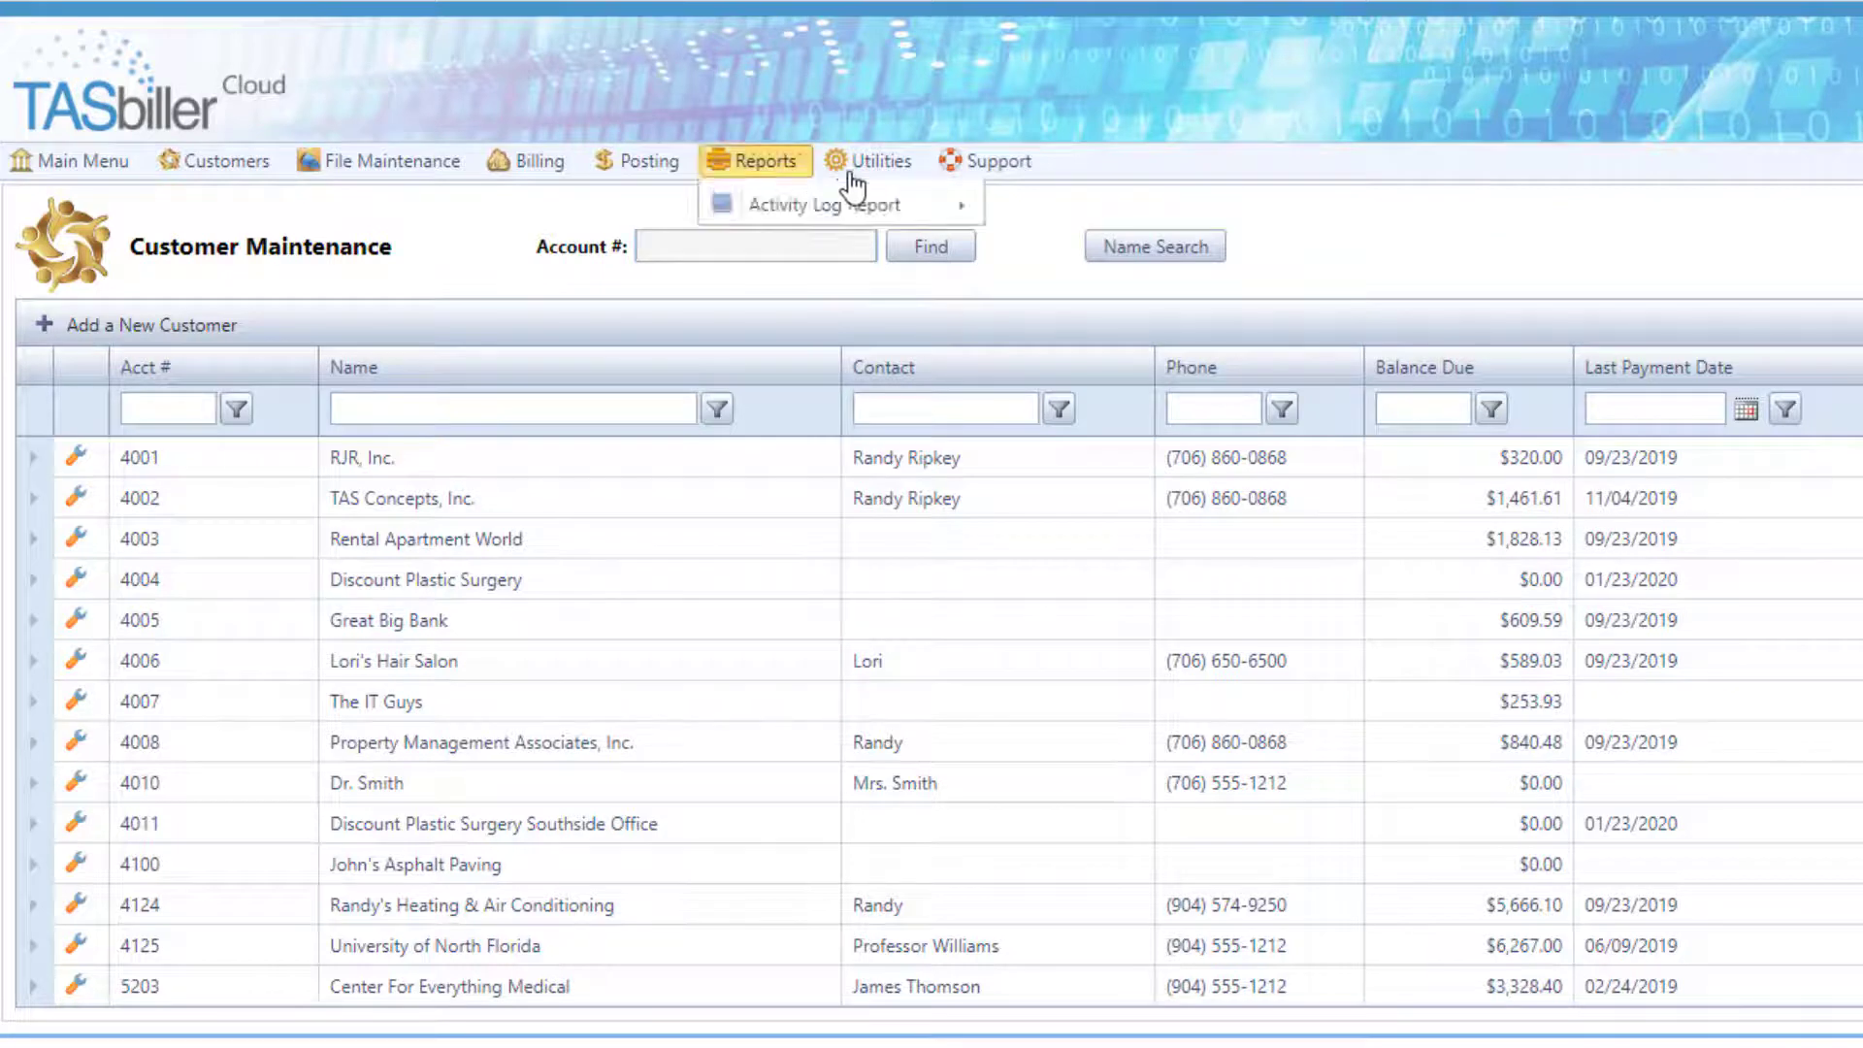
Start a customer sub-account attachment and look up the doctor's medical account by its account number
{"action": "mouse_move", "coordinate": [872, 161]}
{"action": "mouse_move", "coordinate": [872, 202]}
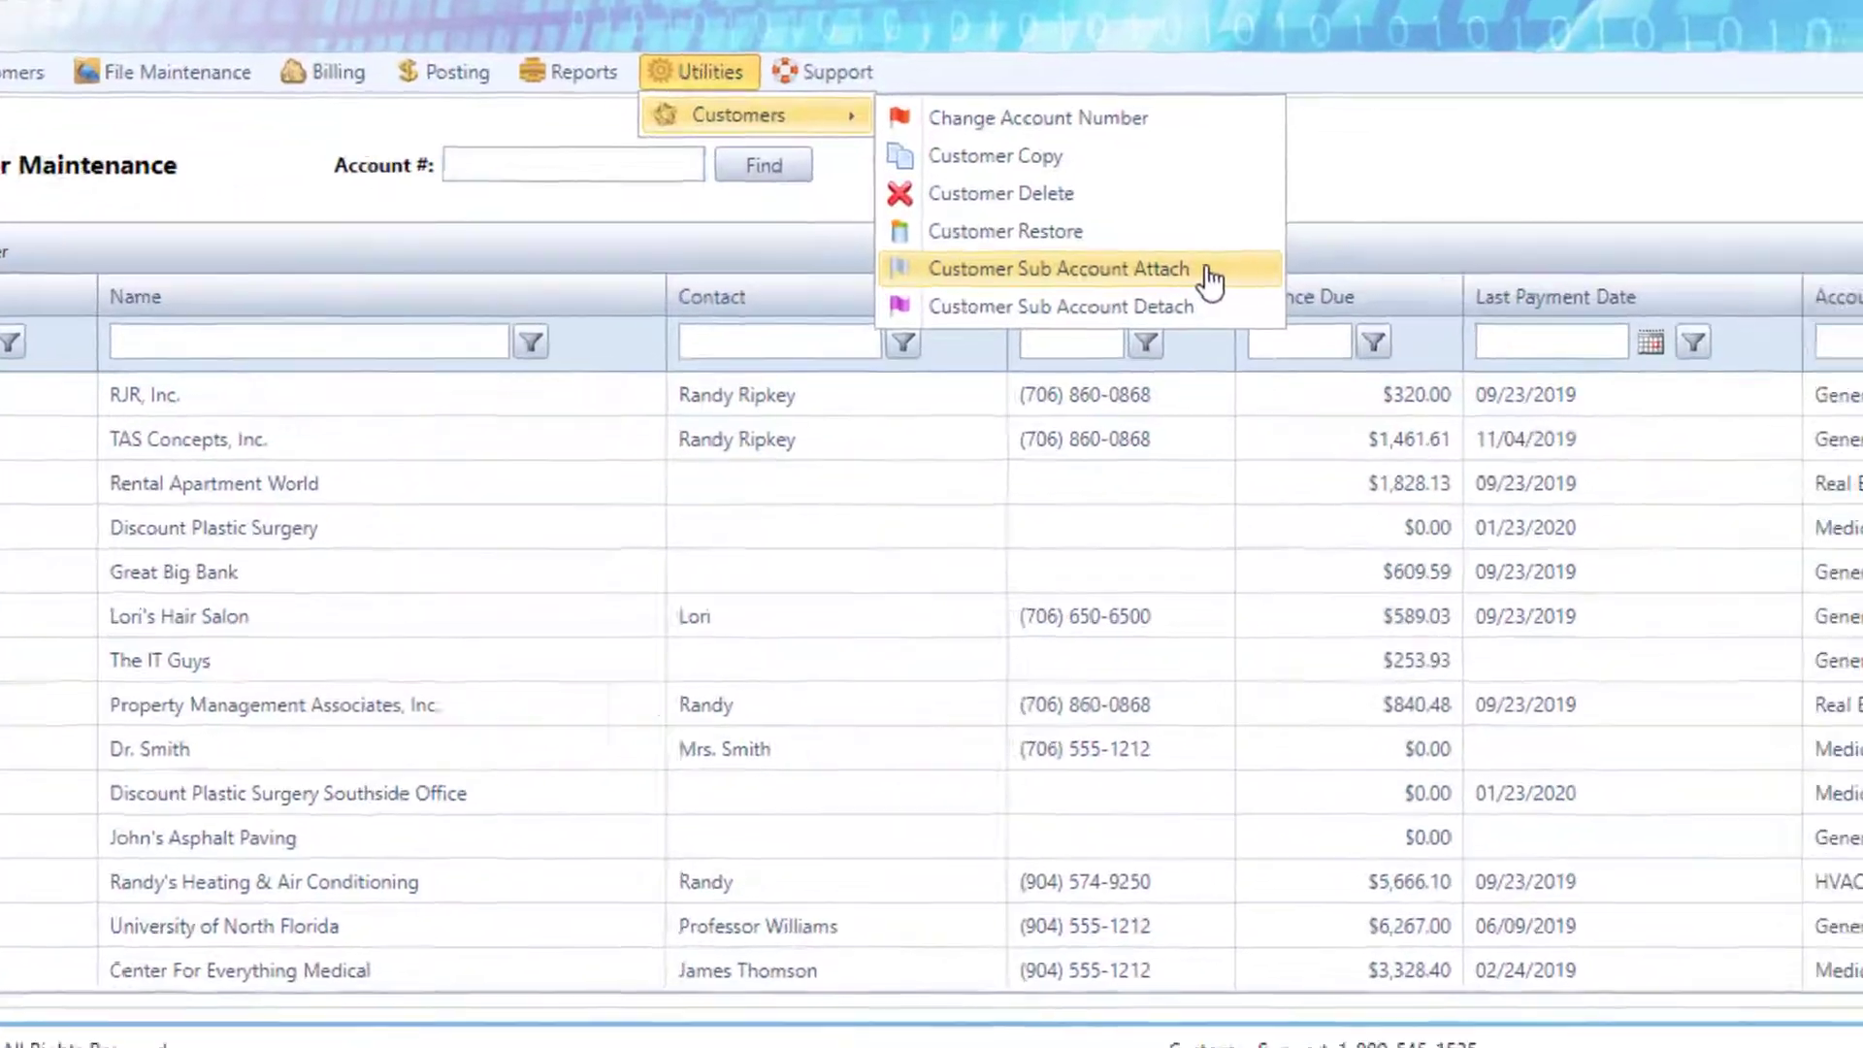
{"action": "left_click", "coordinate": [1340, 351]}
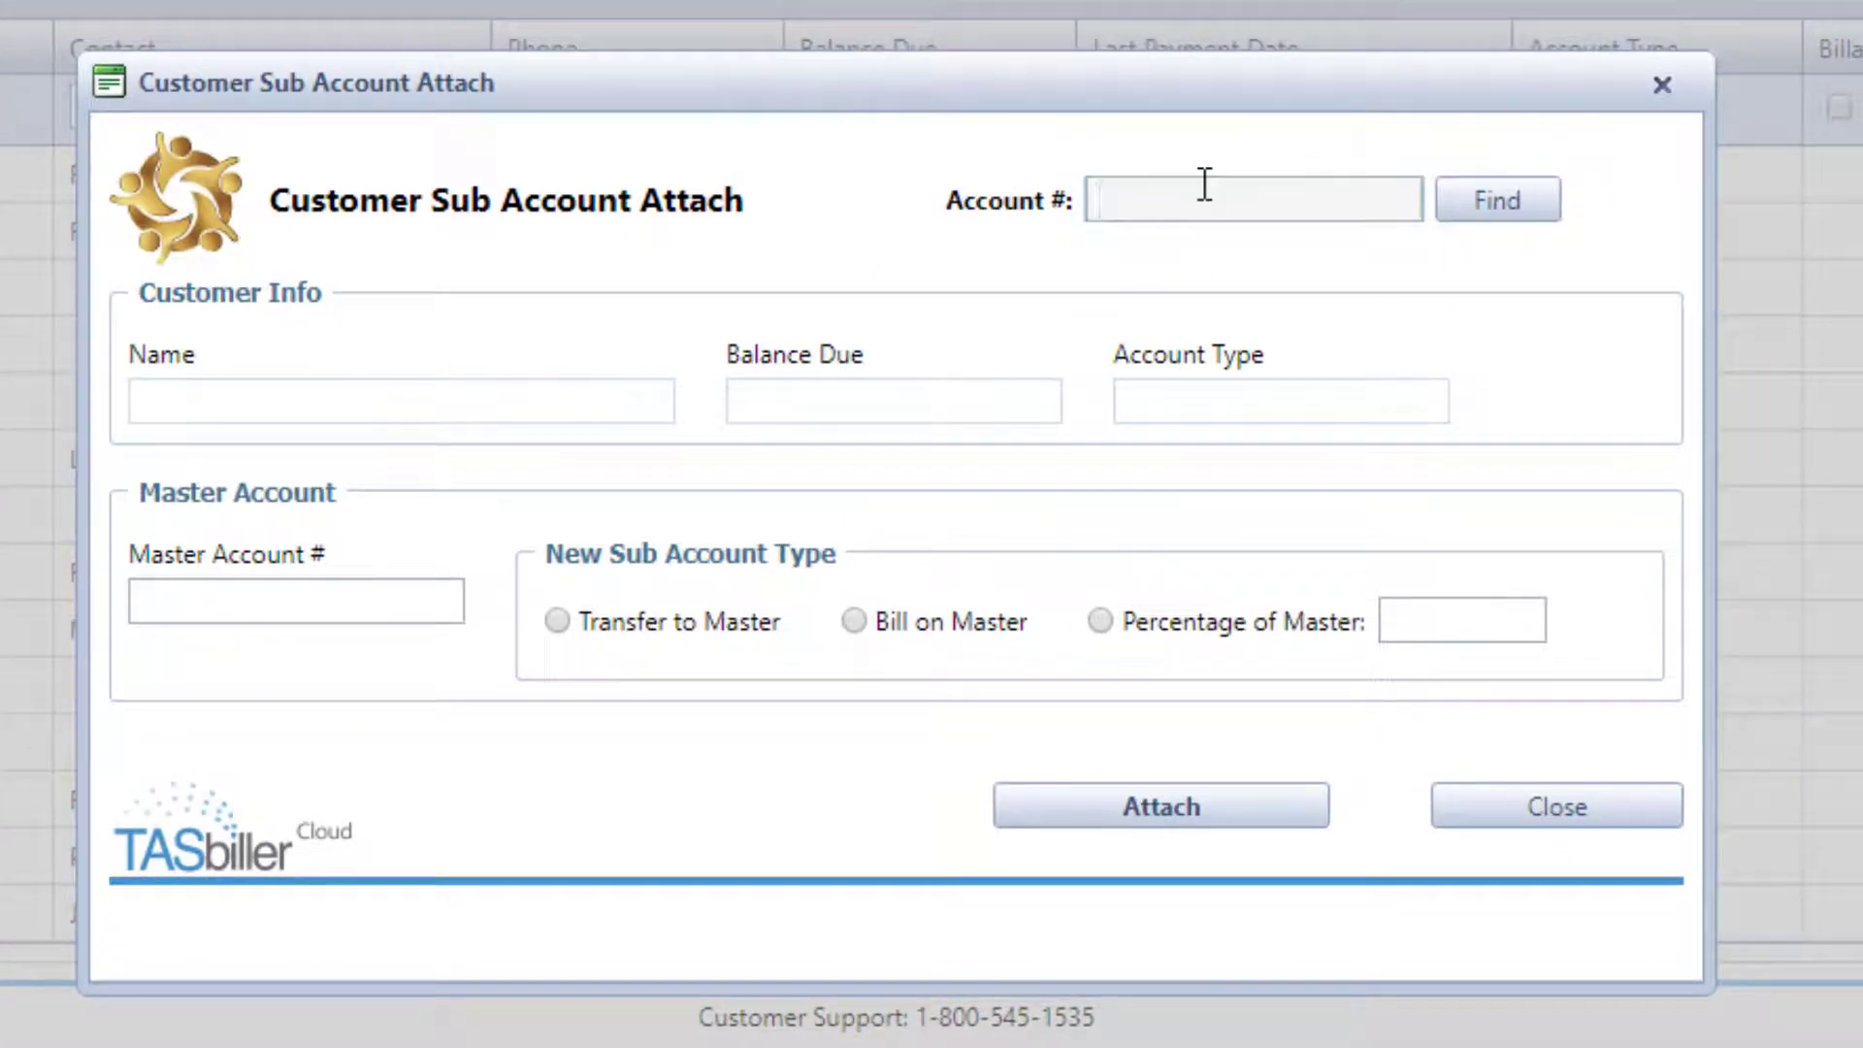
{"action": "type", "text": "4010"}
{"action": "key", "text": "Return"}
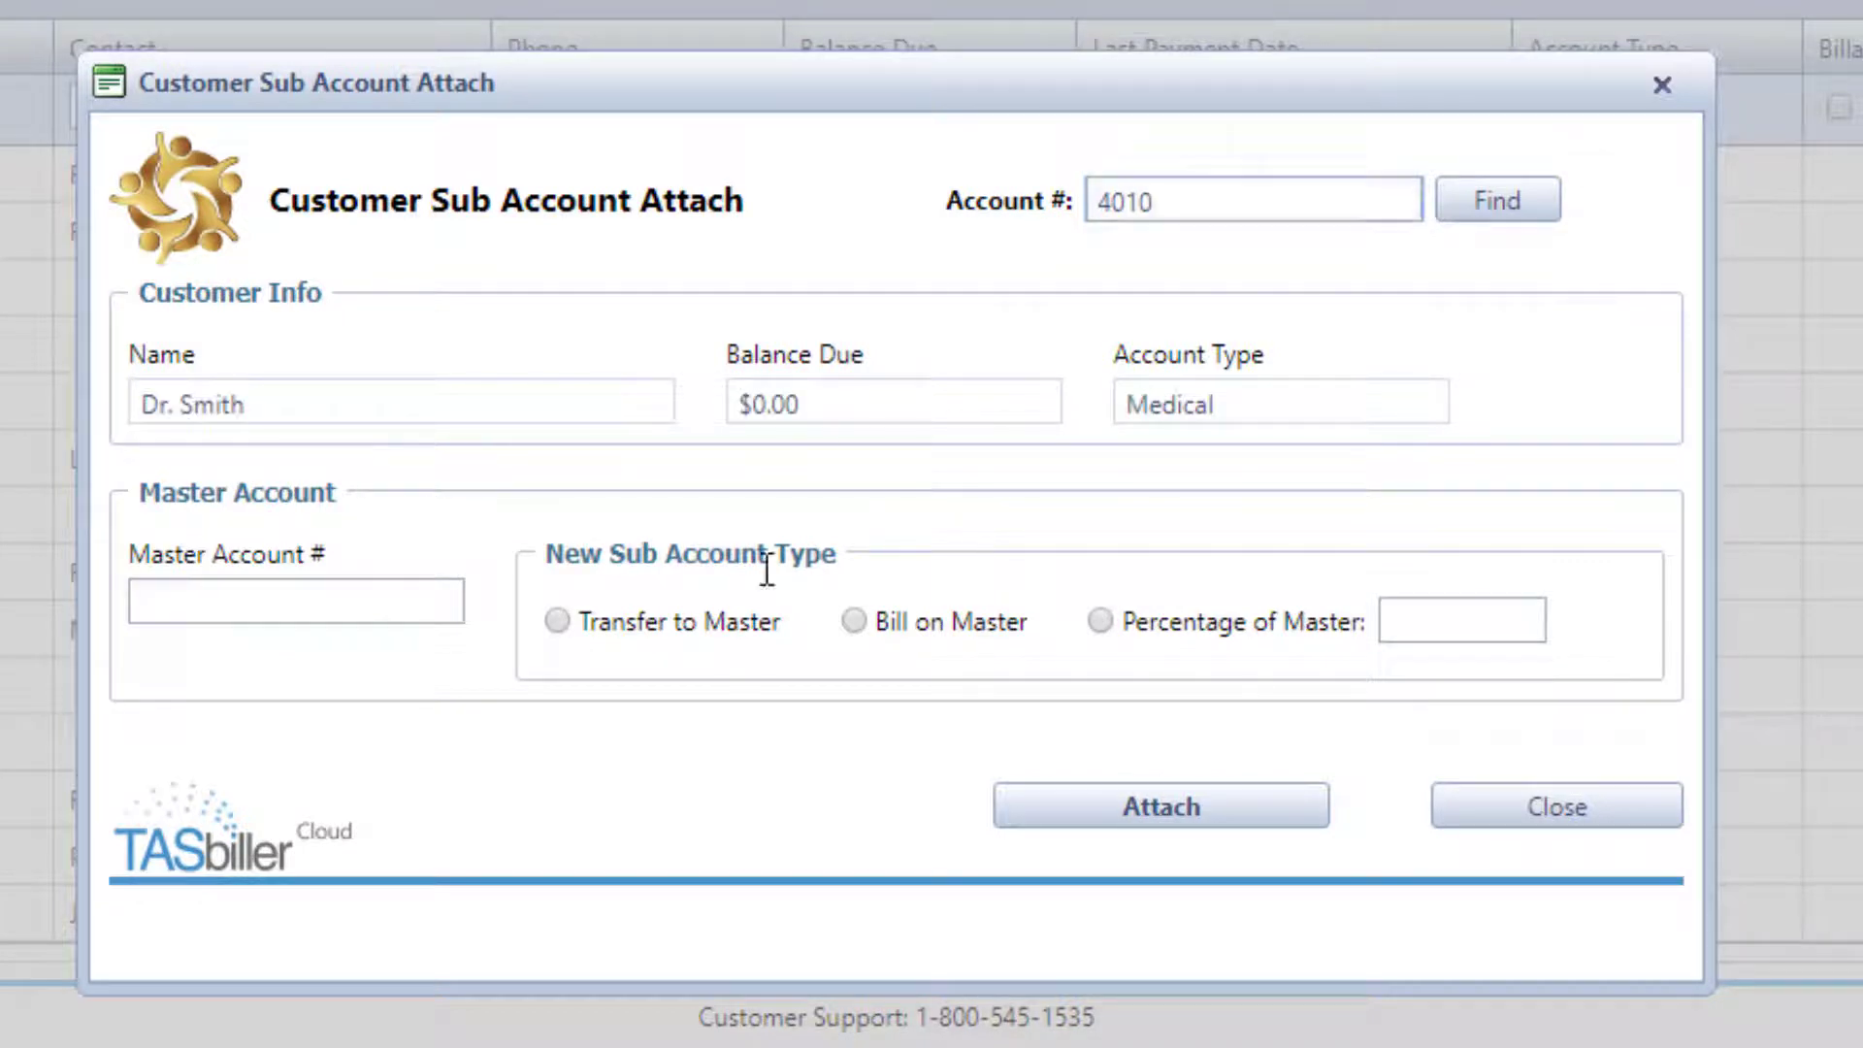
Attach the doctor's account to the Discount Plastic Surgery master account as Bill on Master, and close the attach form
{"action": "left_click", "coordinate": [359, 609]}
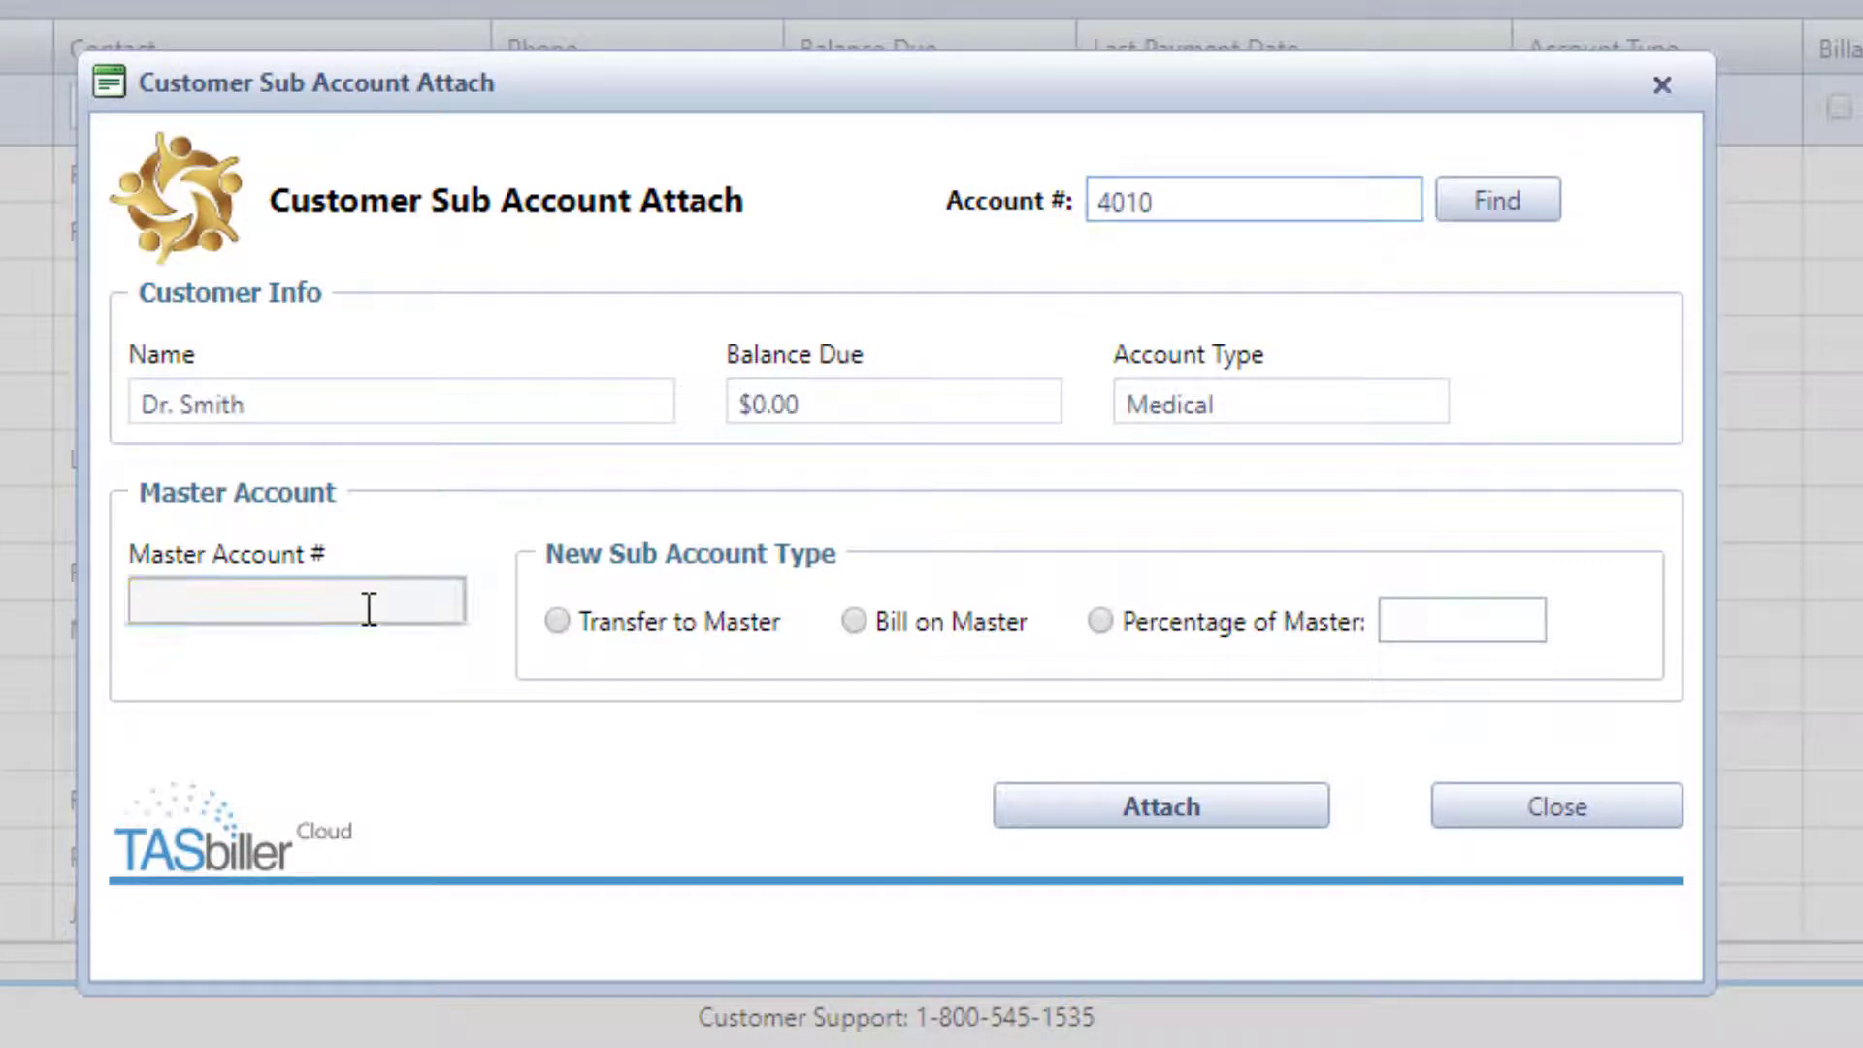
{"action": "type", "text": "4004"}
{"action": "left_click", "coordinate": [855, 621]}
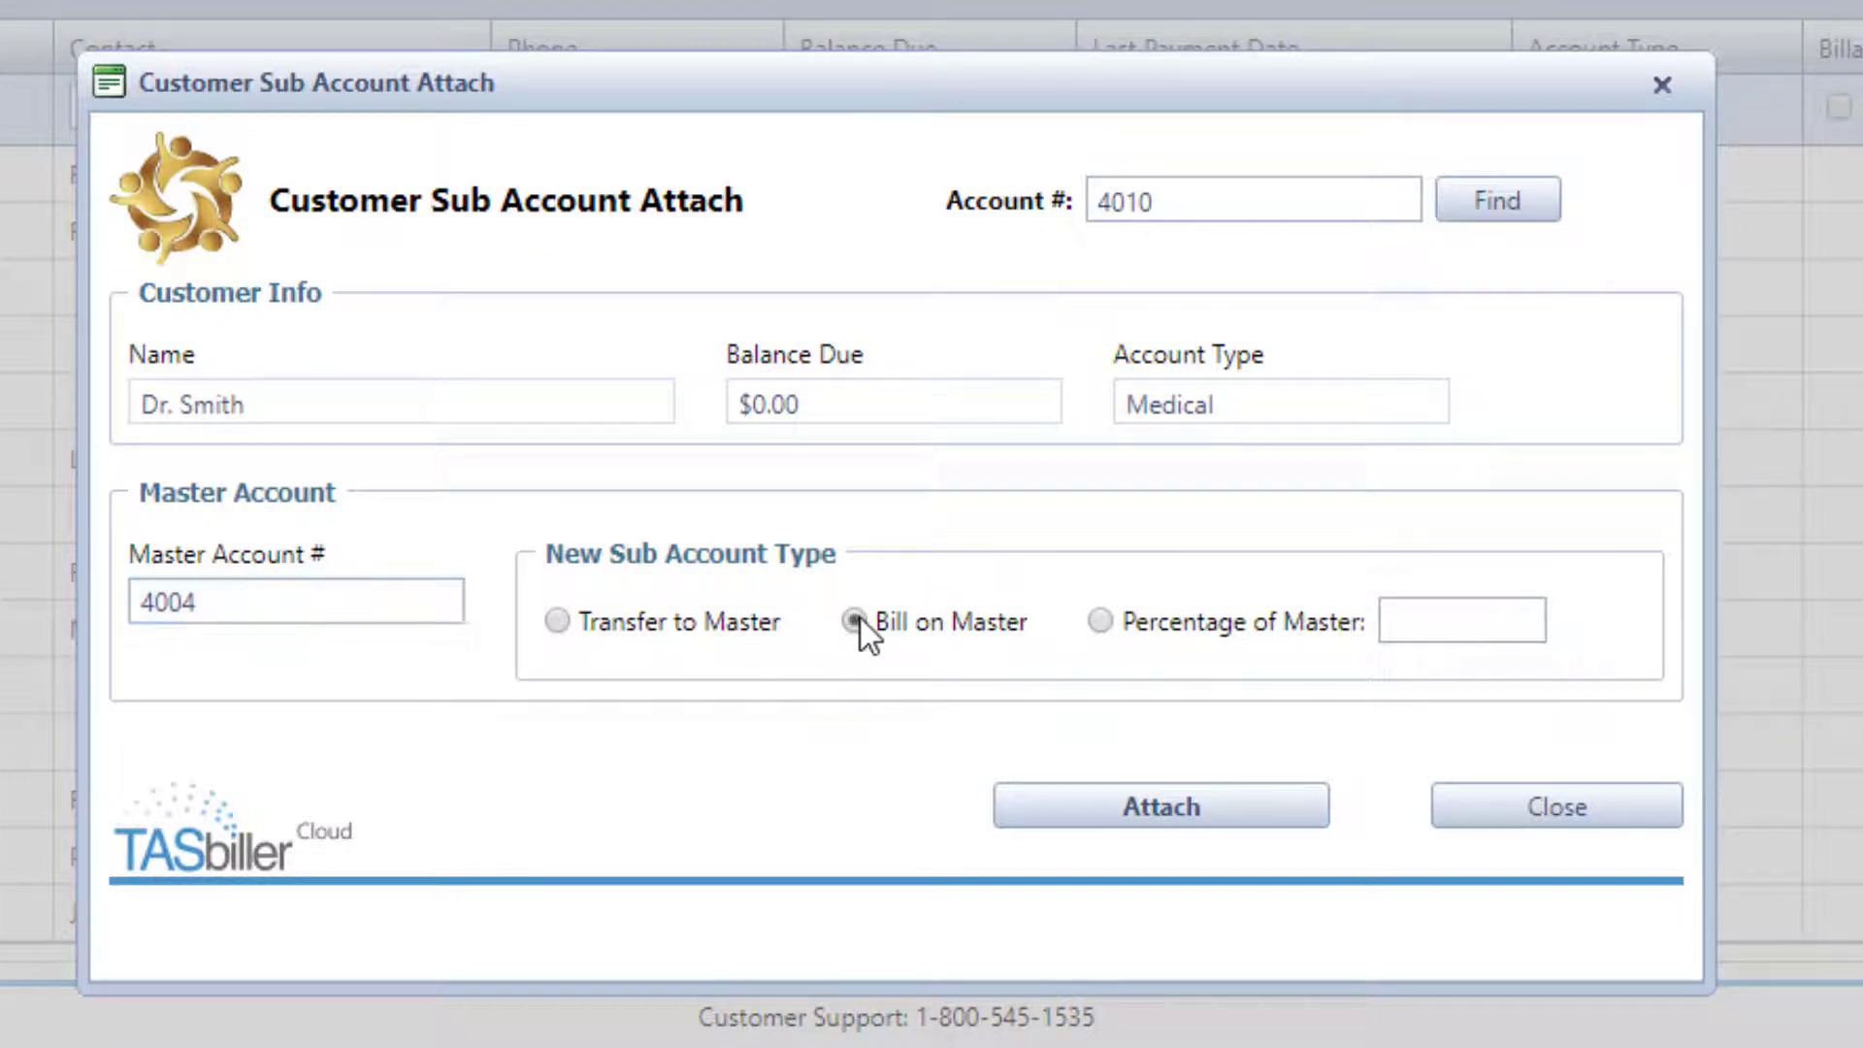
{"action": "left_click", "coordinate": [1186, 807]}
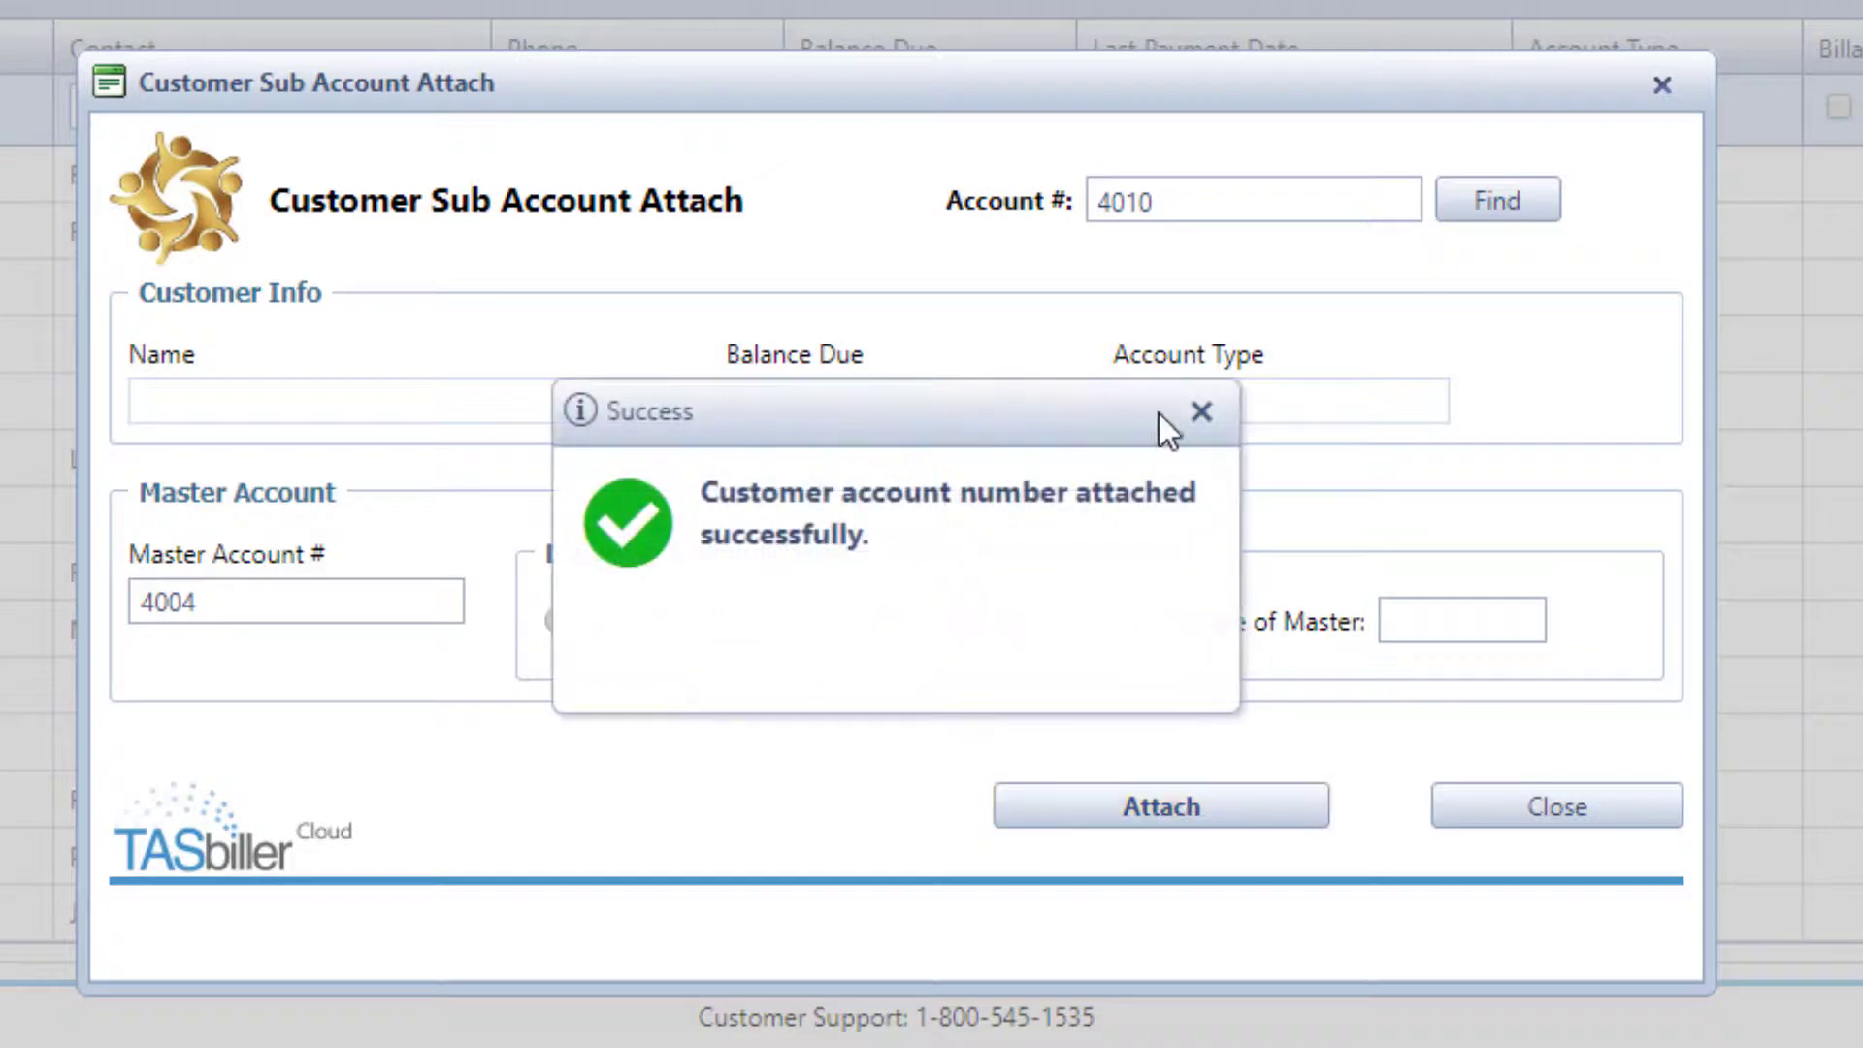
{"action": "left_click", "coordinate": [1203, 414]}
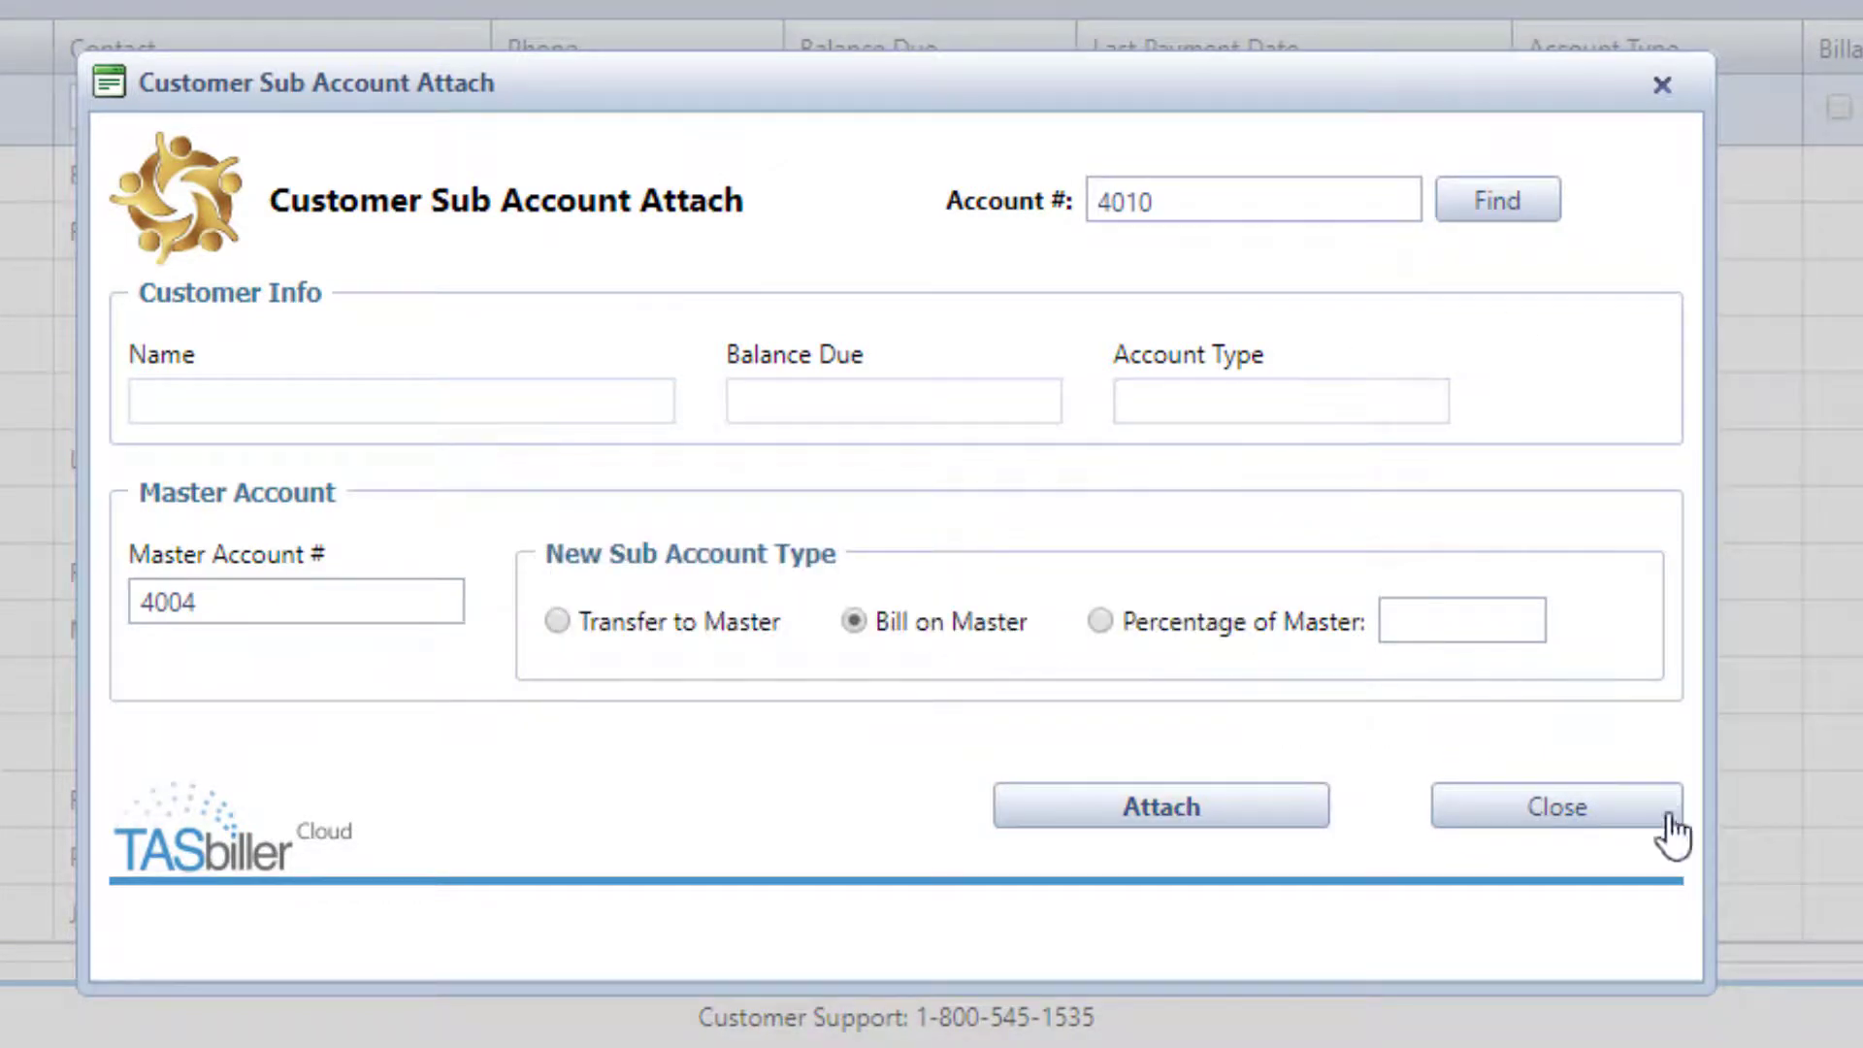
{"action": "left_click", "coordinate": [1622, 815]}
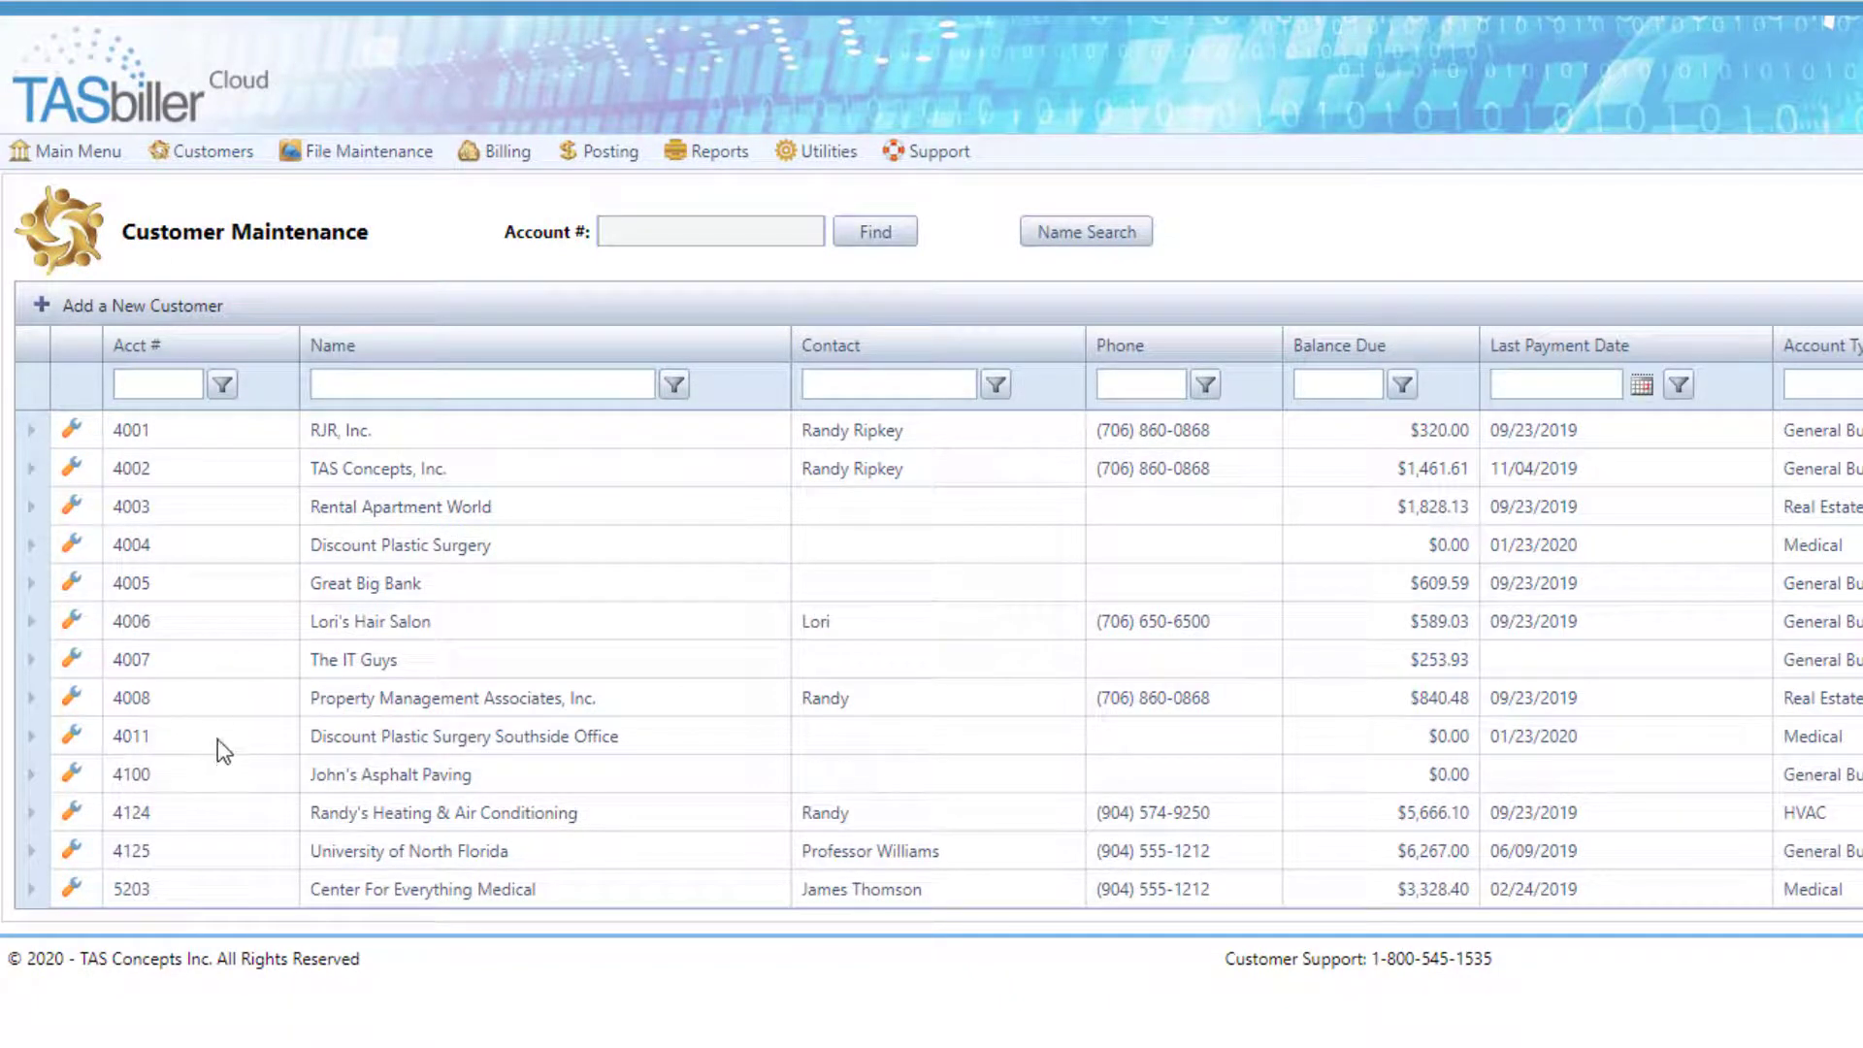
Check the sub-account charges in the Discount Plastic Surgery customer's rate details, and close the record without saving
{"action": "left_click", "coordinate": [71, 546]}
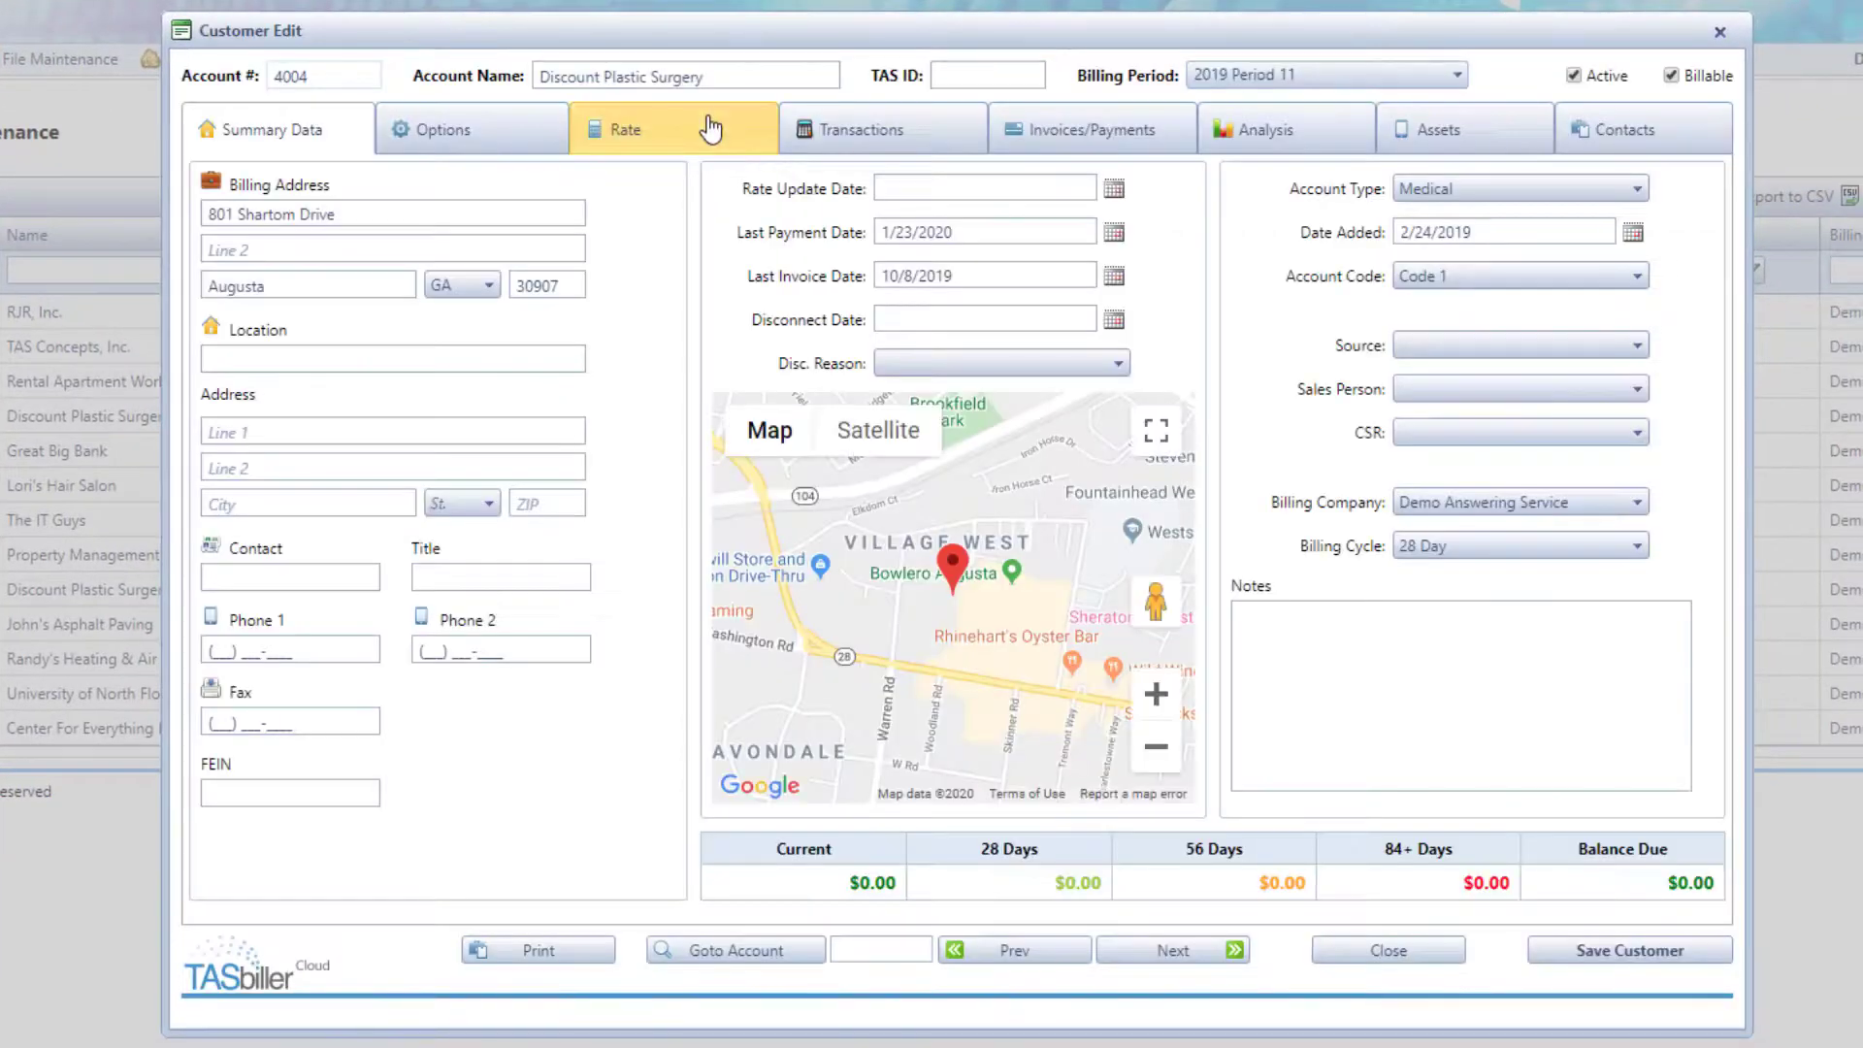
{"action": "left_click", "coordinate": [710, 131]}
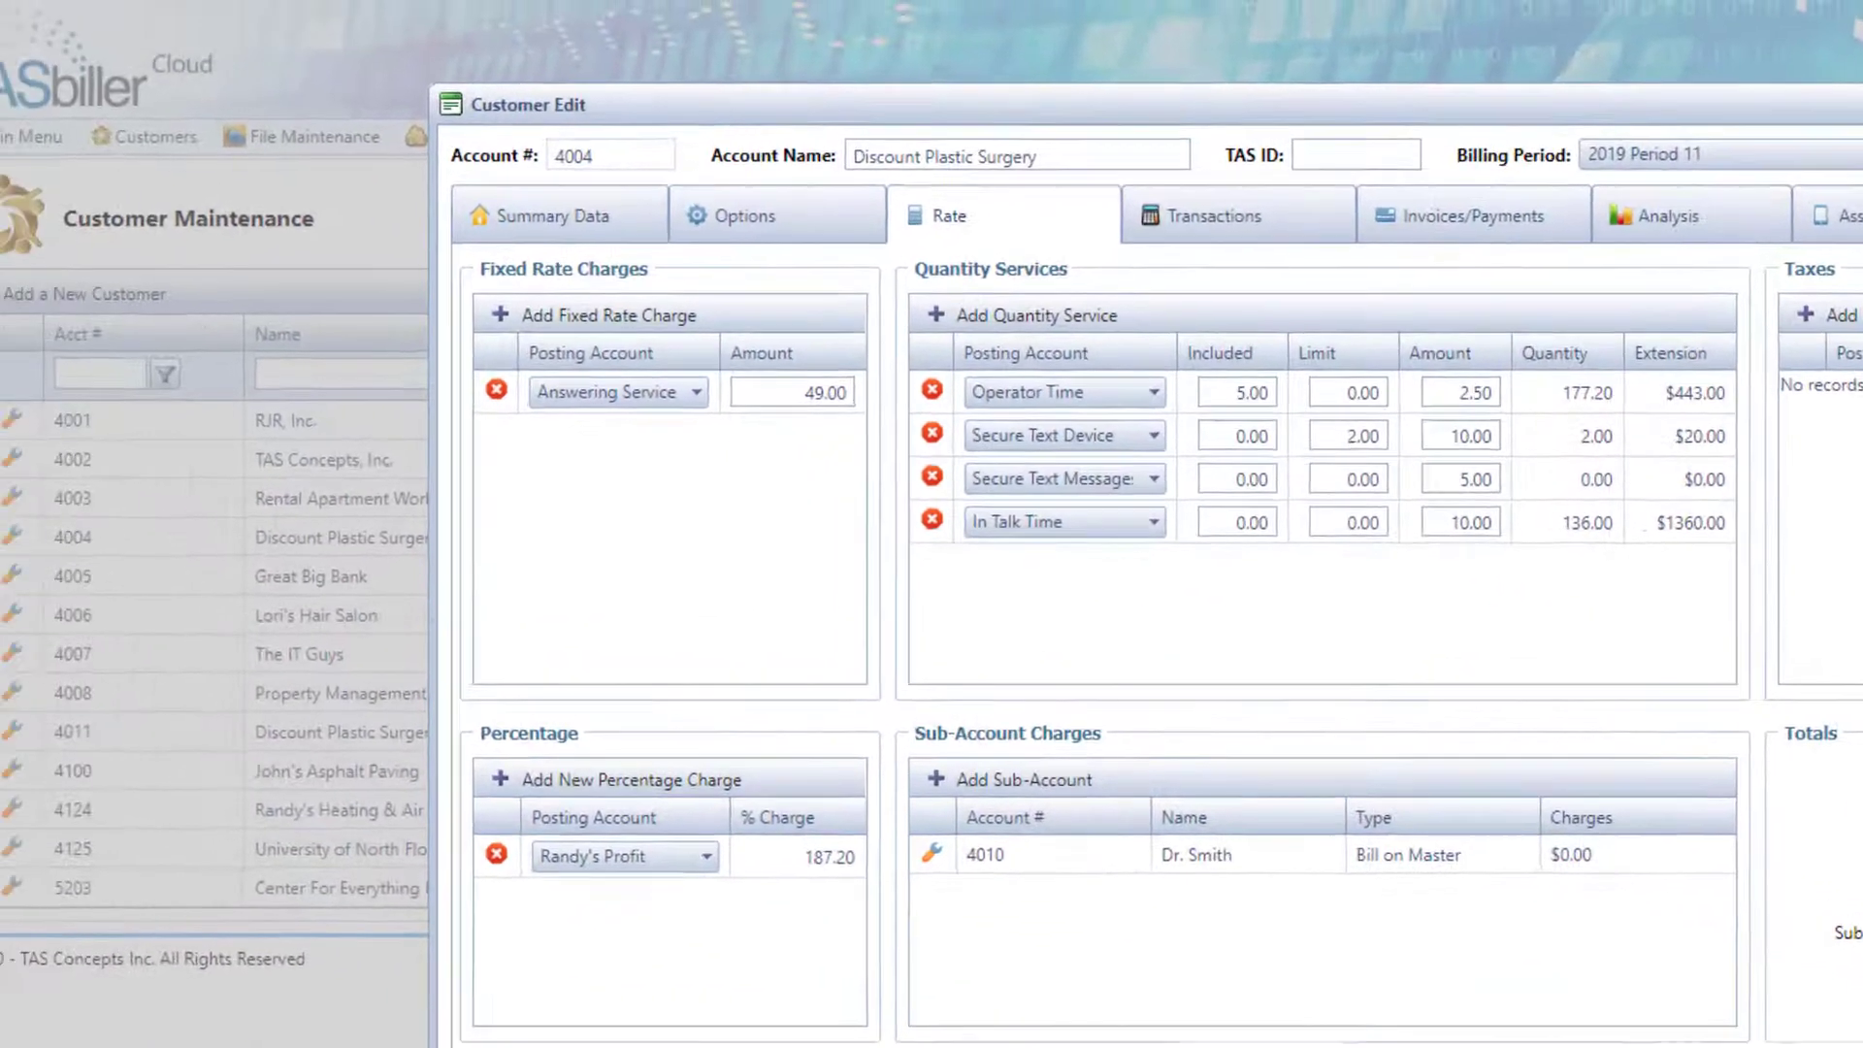
{"action": "left_click", "coordinate": [1415, 952]}
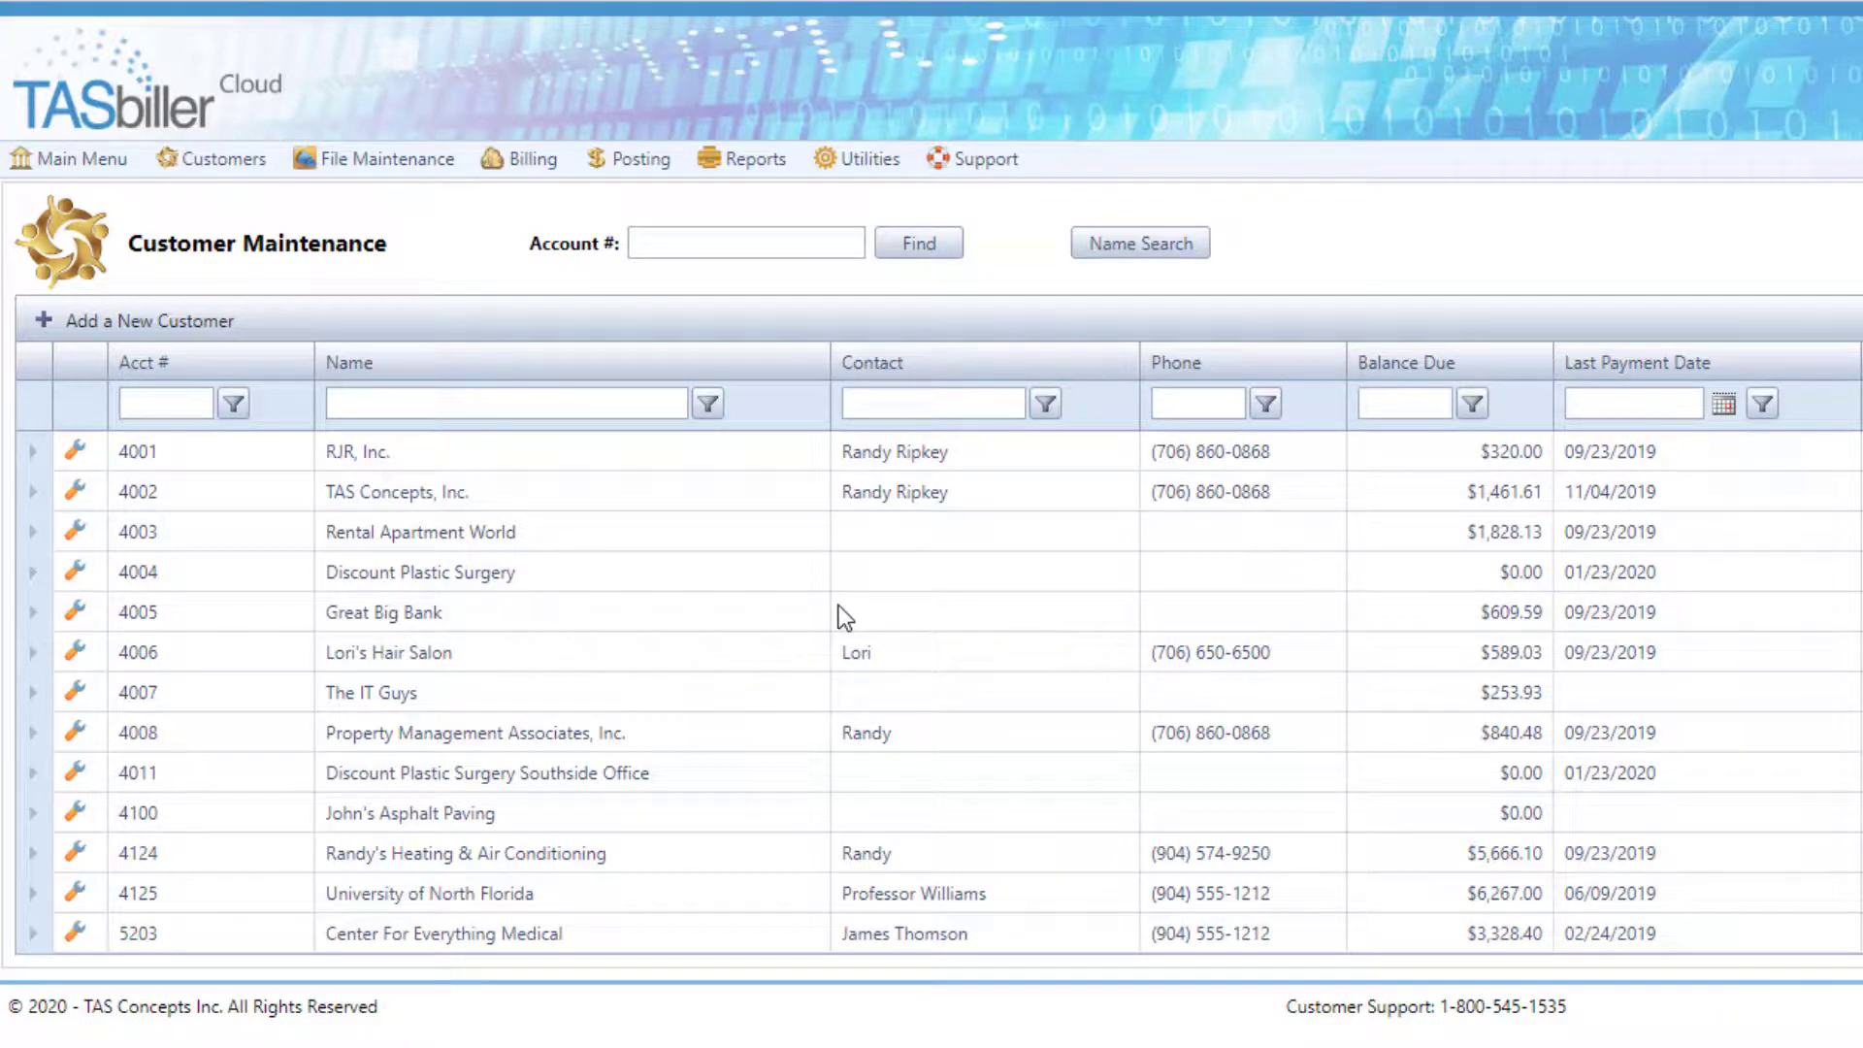
Start a customer sub-account detachment and look up the doctor's account by its account number
{"action": "left_click", "coordinate": [862, 158]}
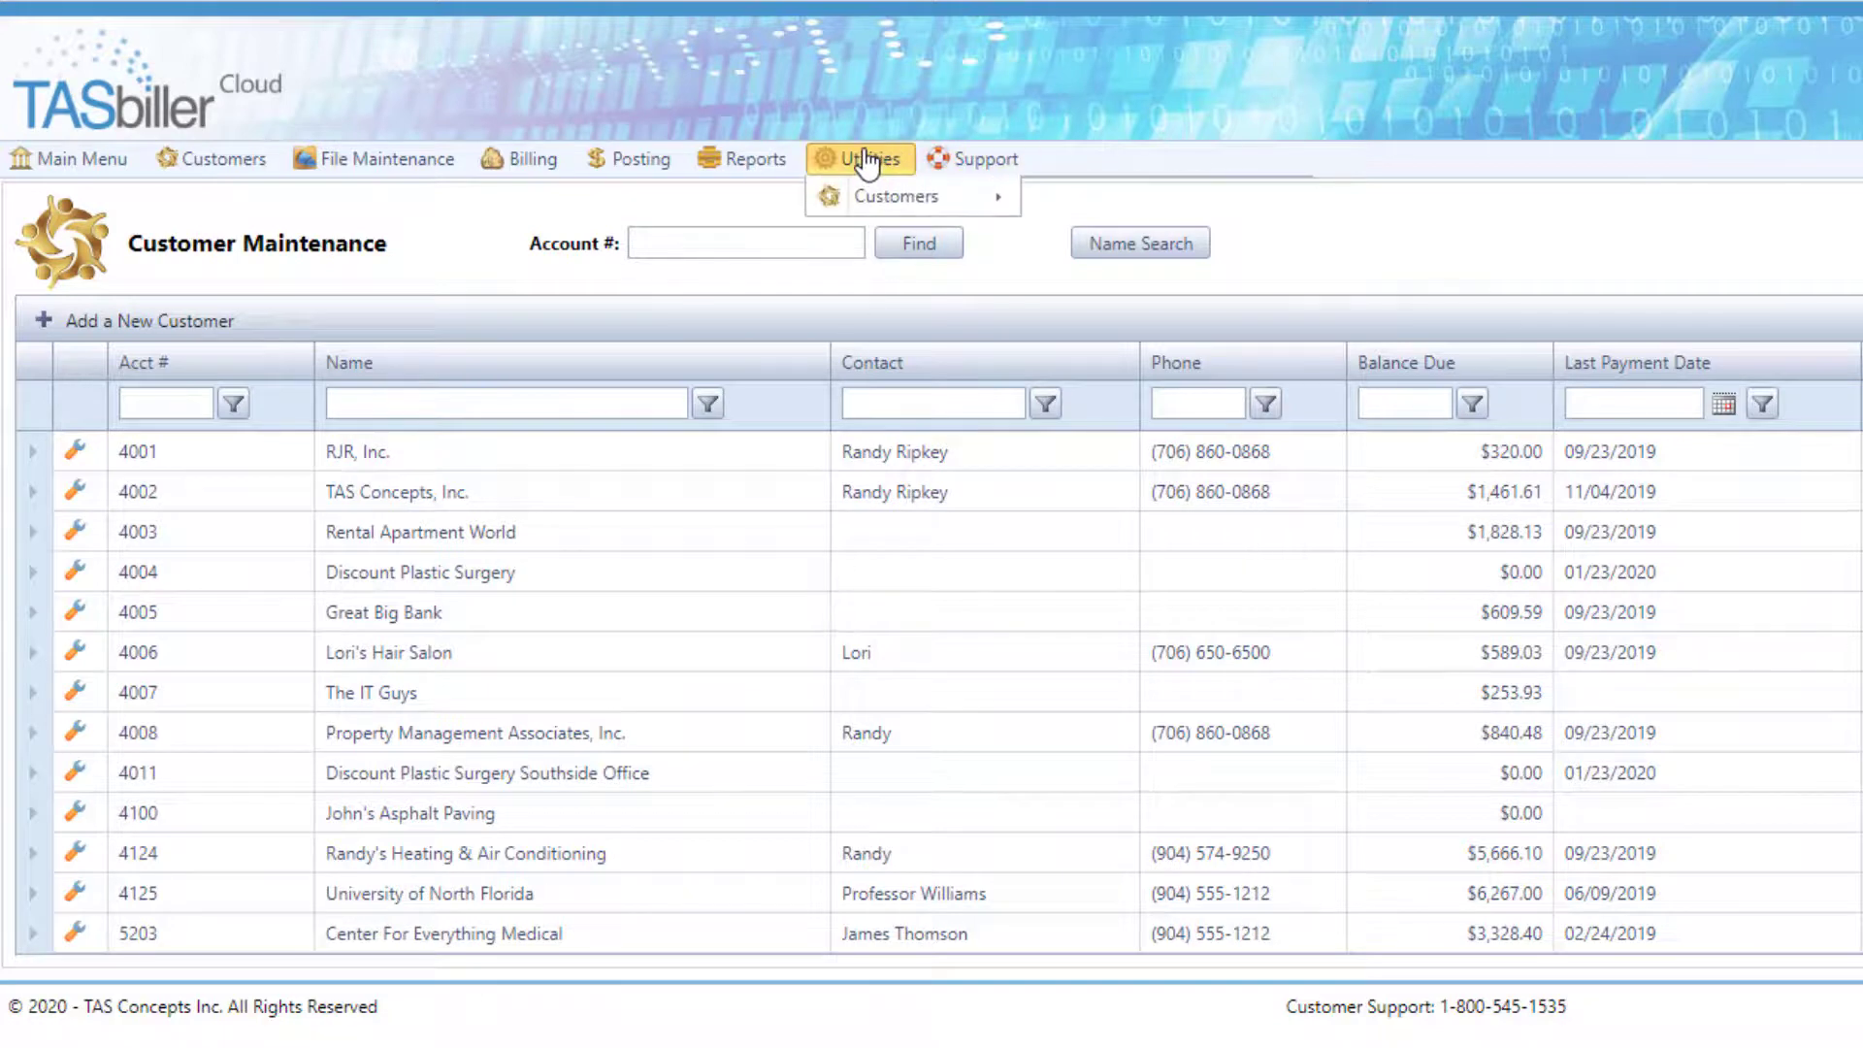
{"action": "mouse_move", "coordinate": [858, 199]}
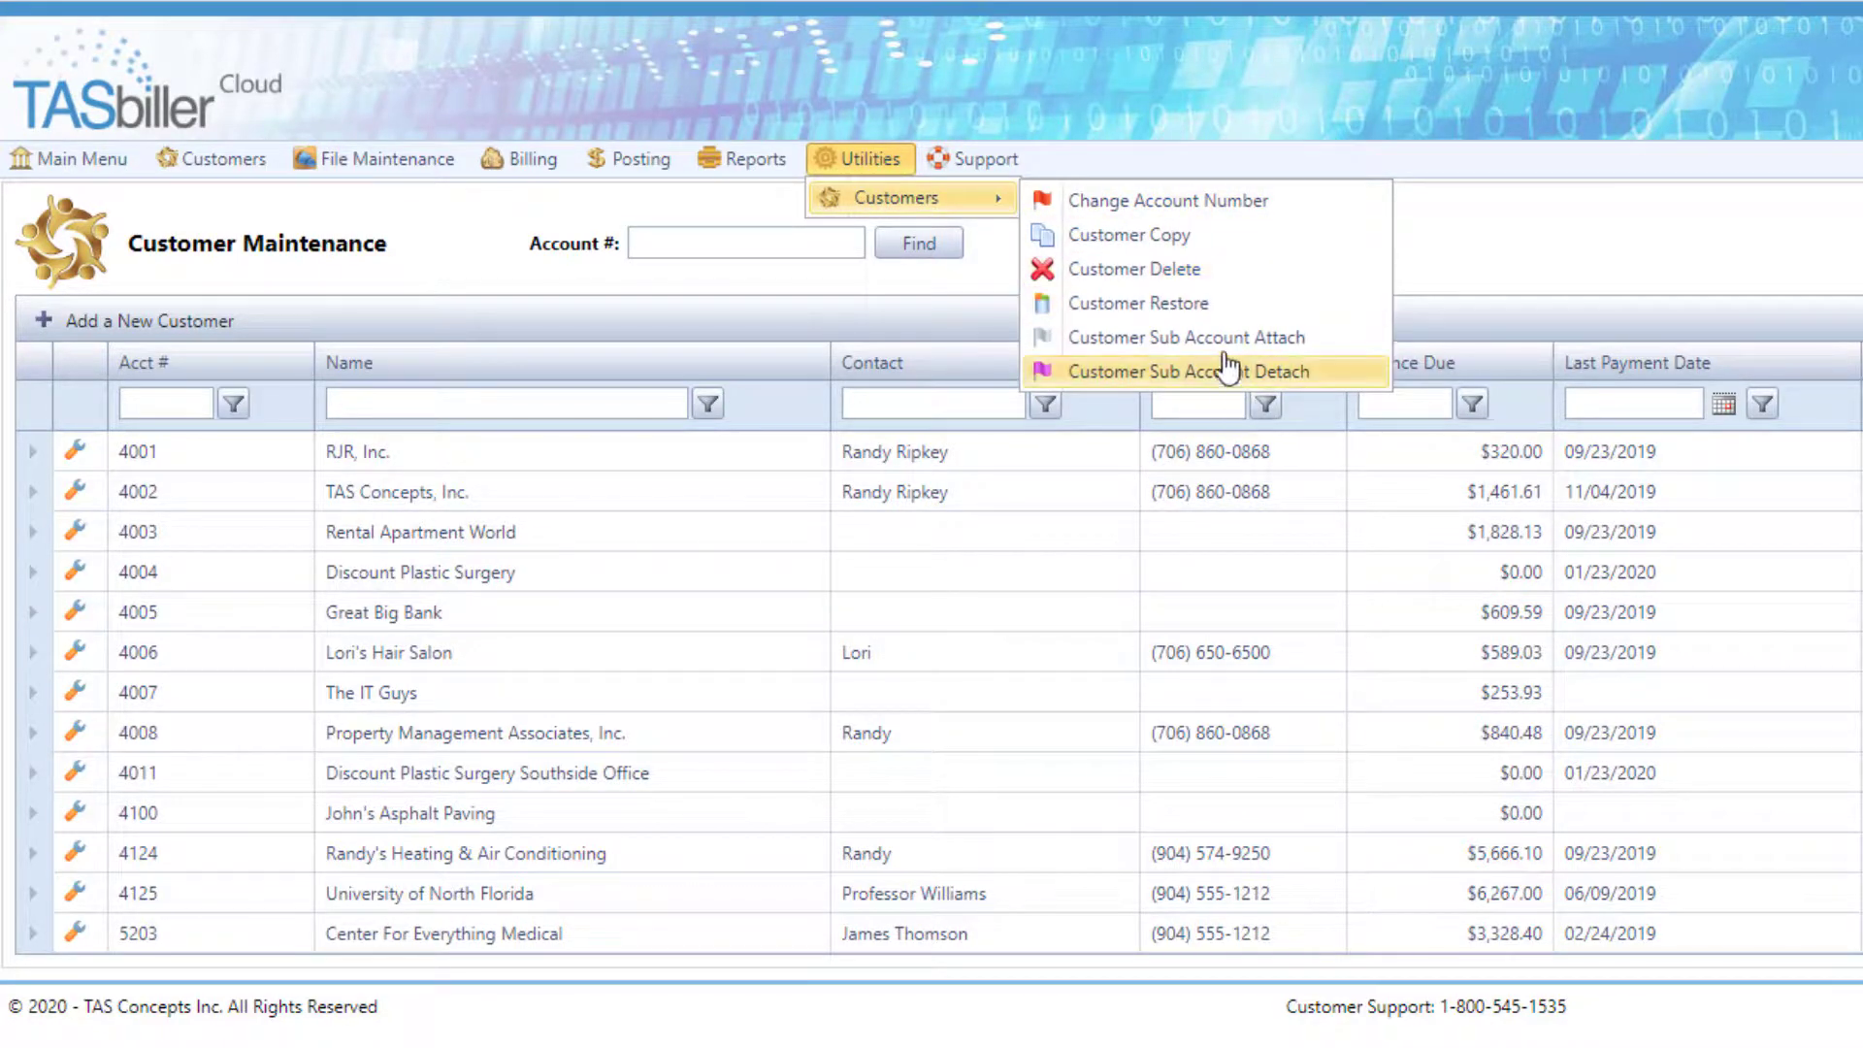
{"action": "left_click", "coordinate": [1225, 381]}
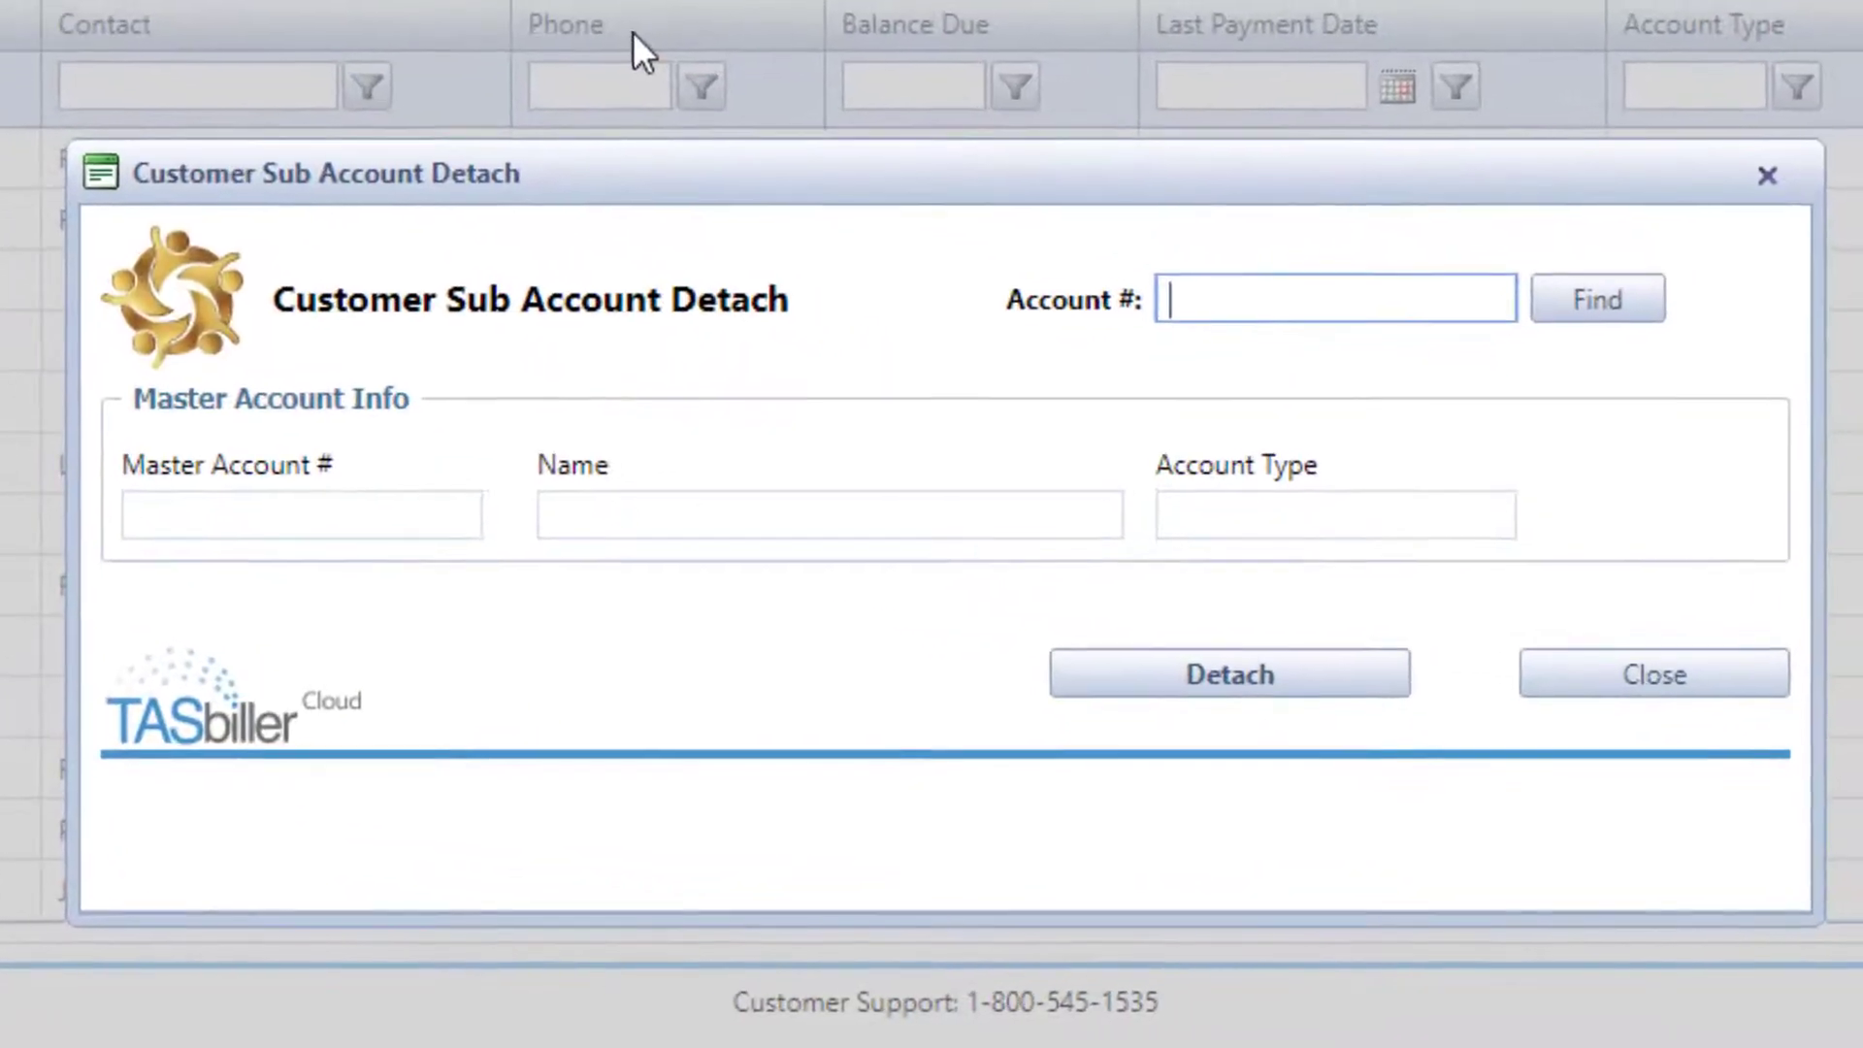
{"action": "type", "text": "4010"}
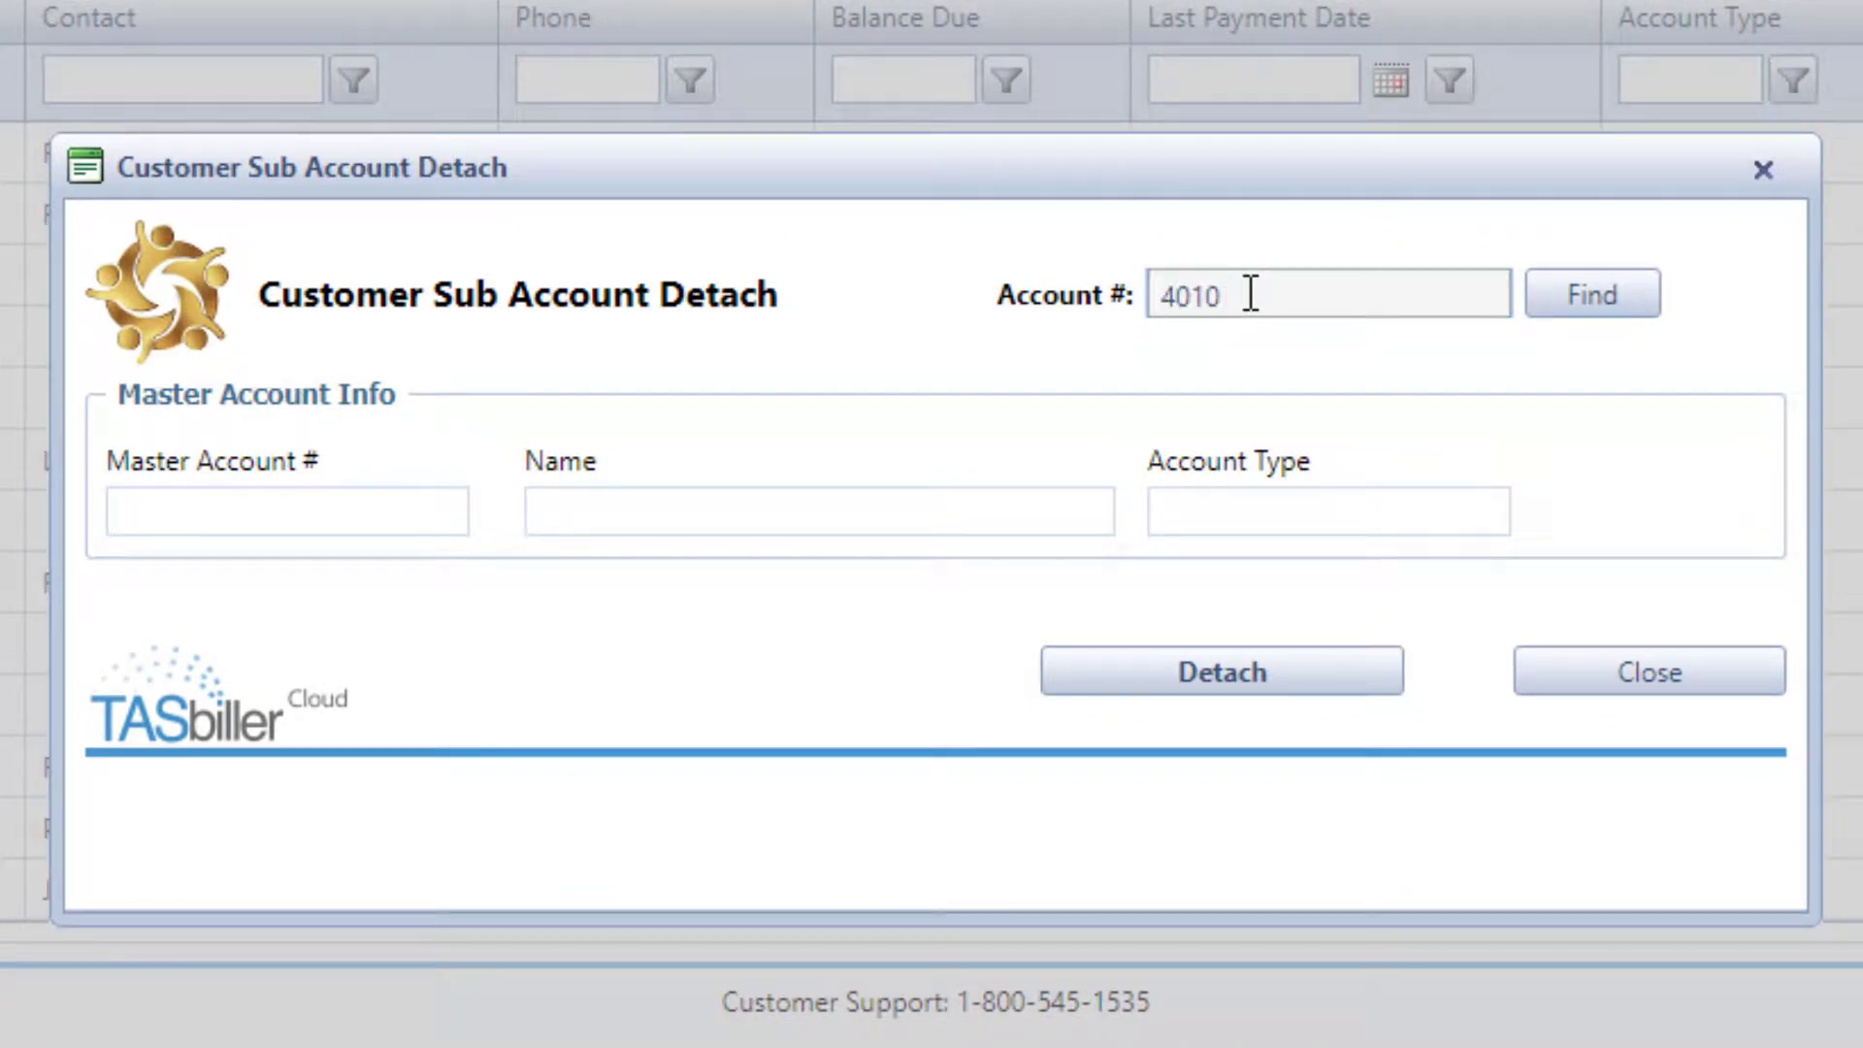
{"action": "key", "text": "Return"}
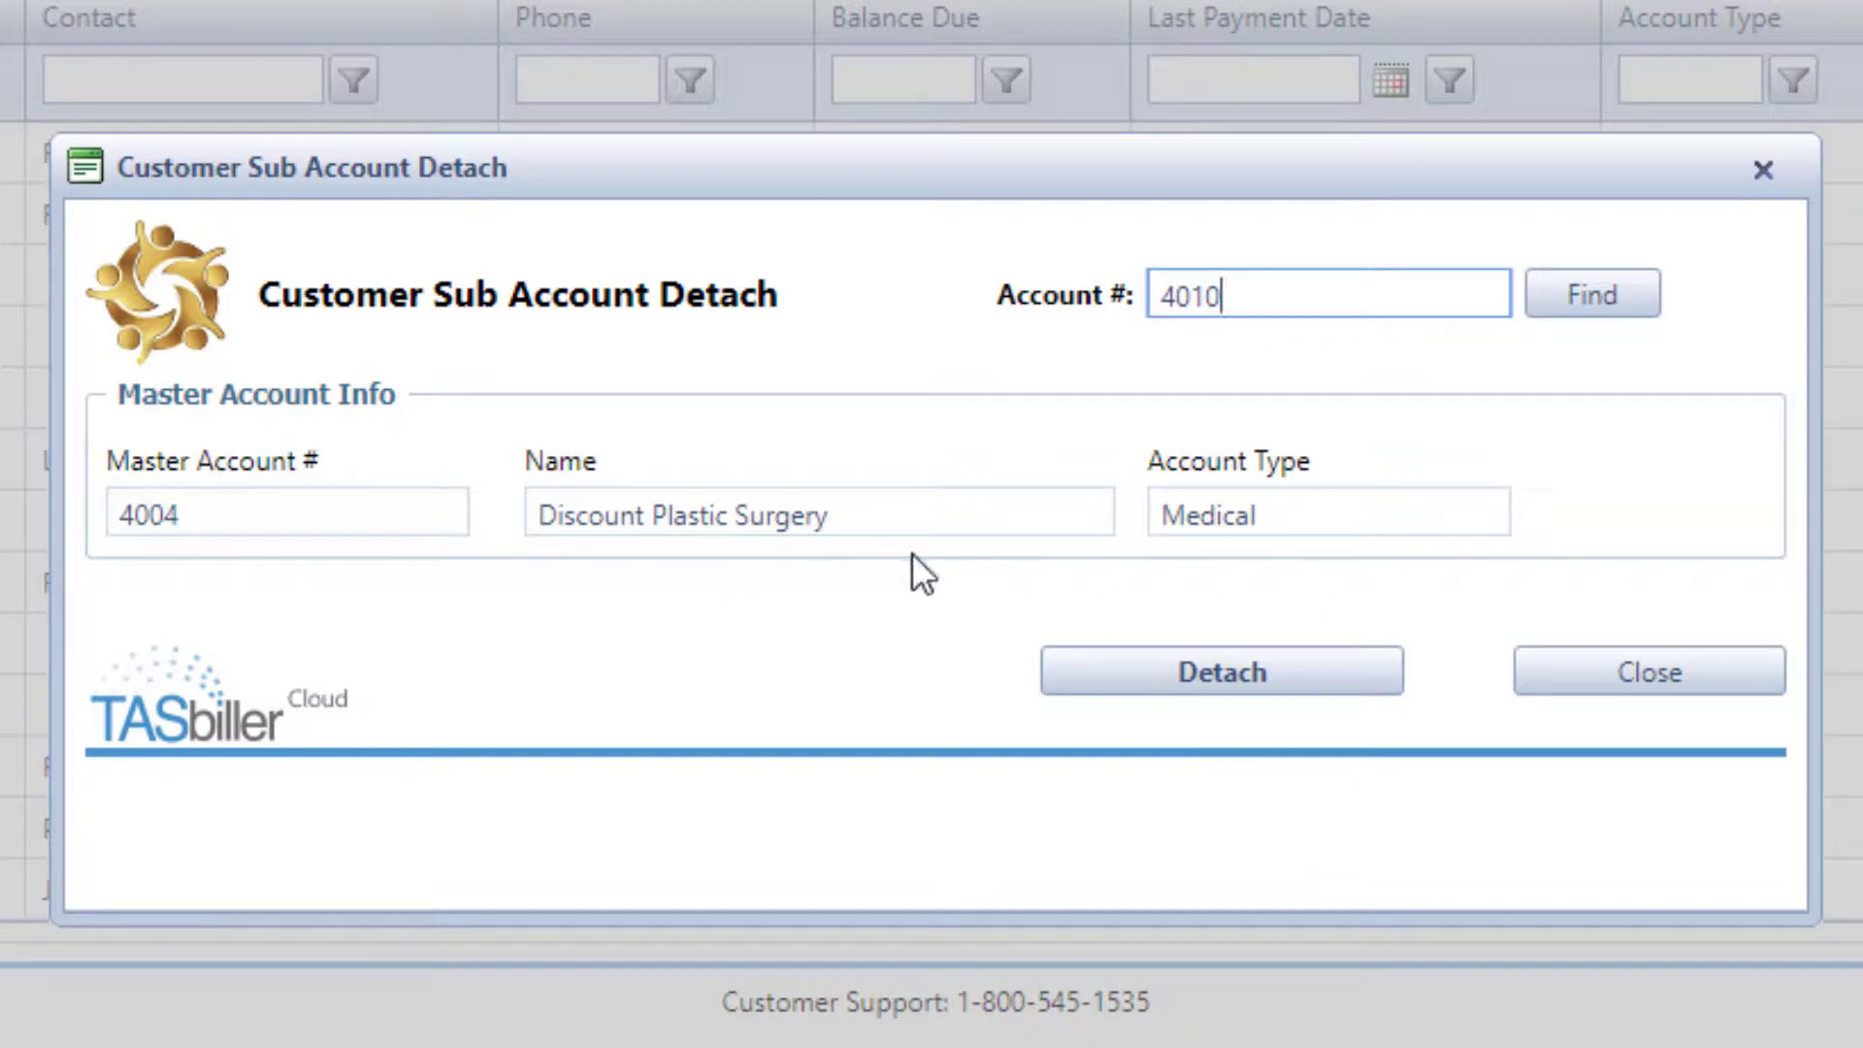
Detach the doctor's account from the Discount Plastic Surgery master account, close the detach form and return to the main menu
{"action": "left_click", "coordinate": [1211, 672]}
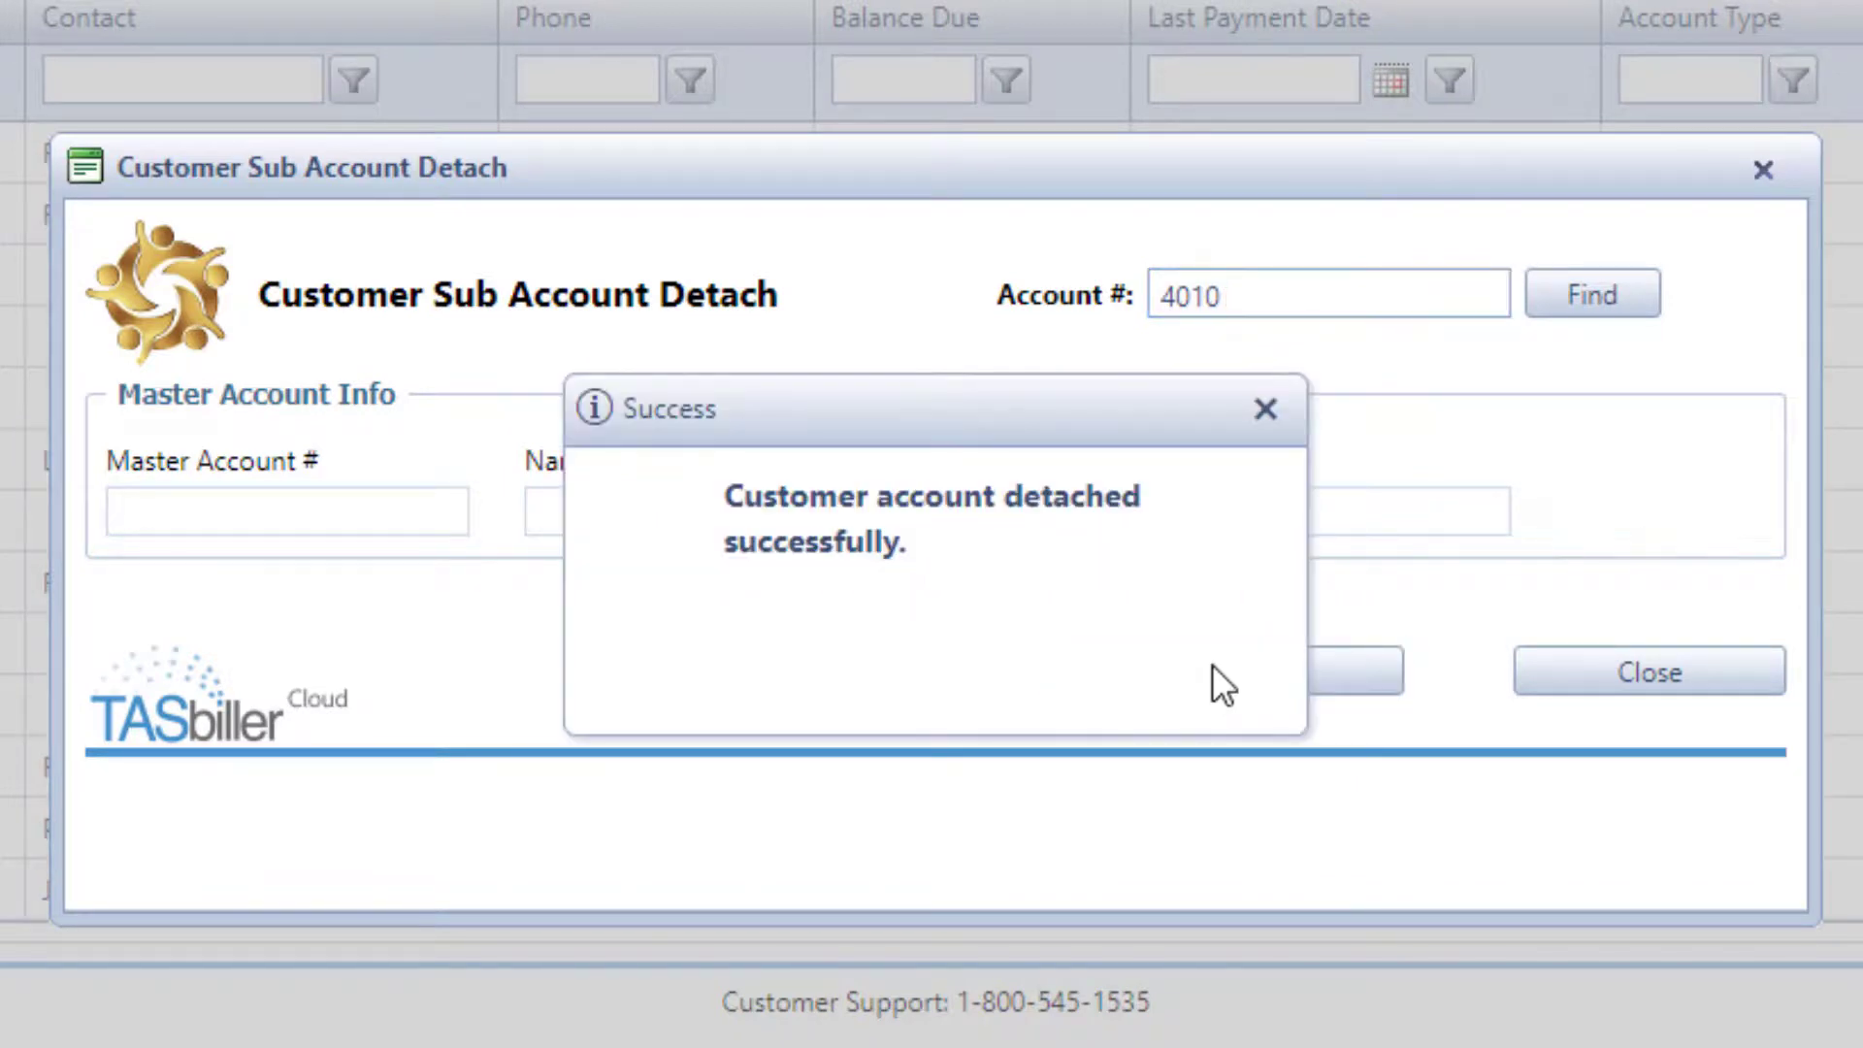
{"action": "left_click", "coordinate": [1266, 411]}
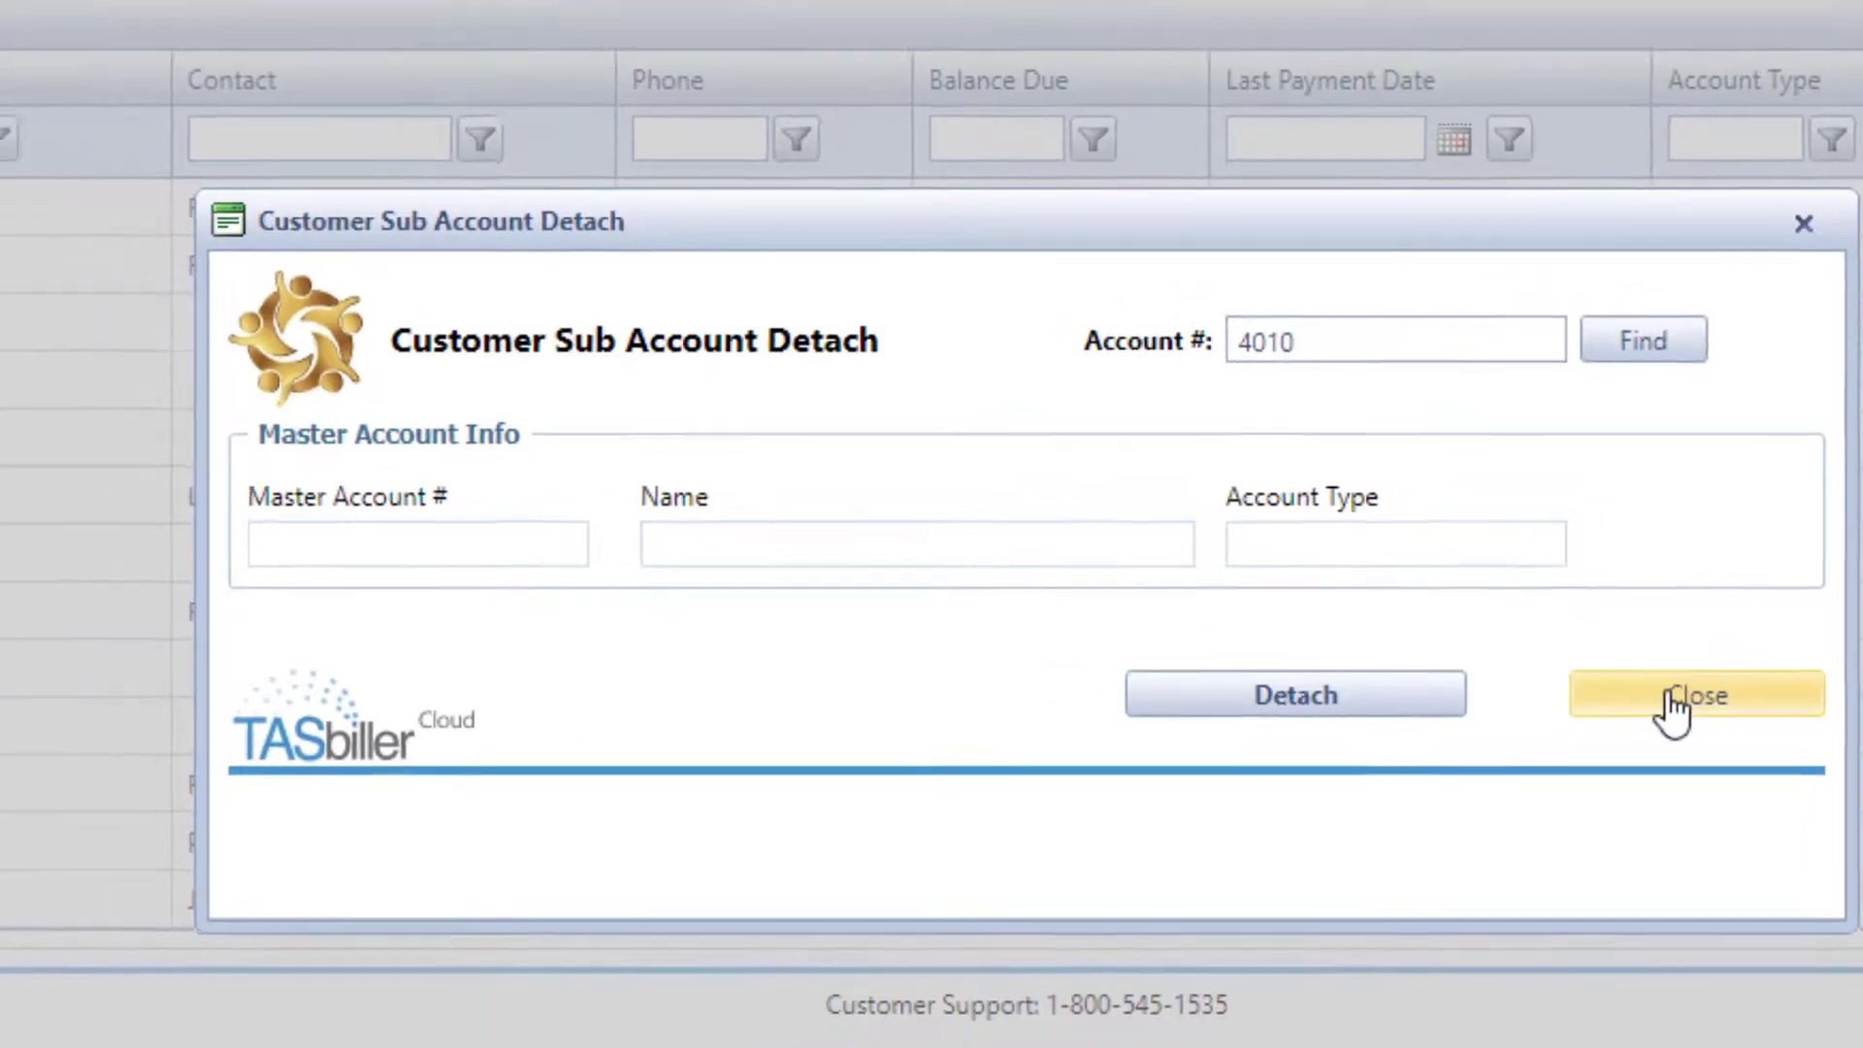
{"action": "left_click", "coordinate": [1616, 679]}
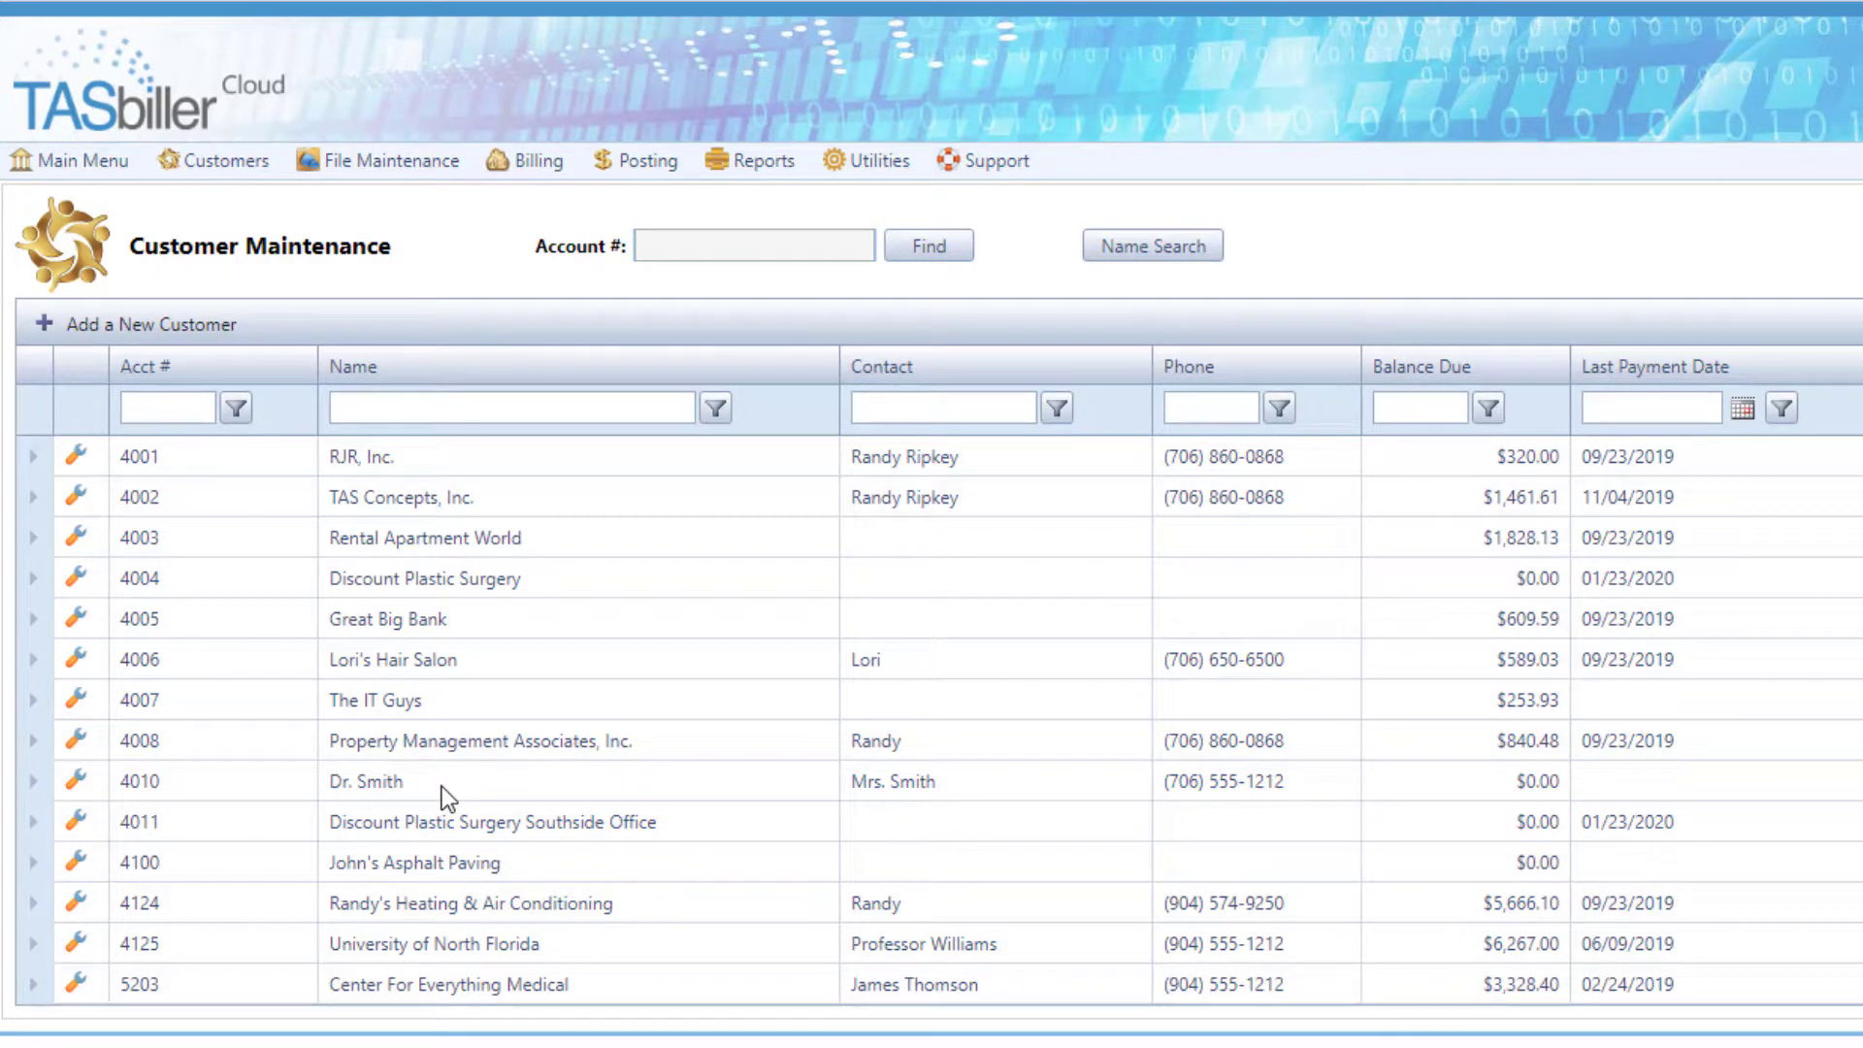
{"action": "left_click", "coordinate": [85, 163]}
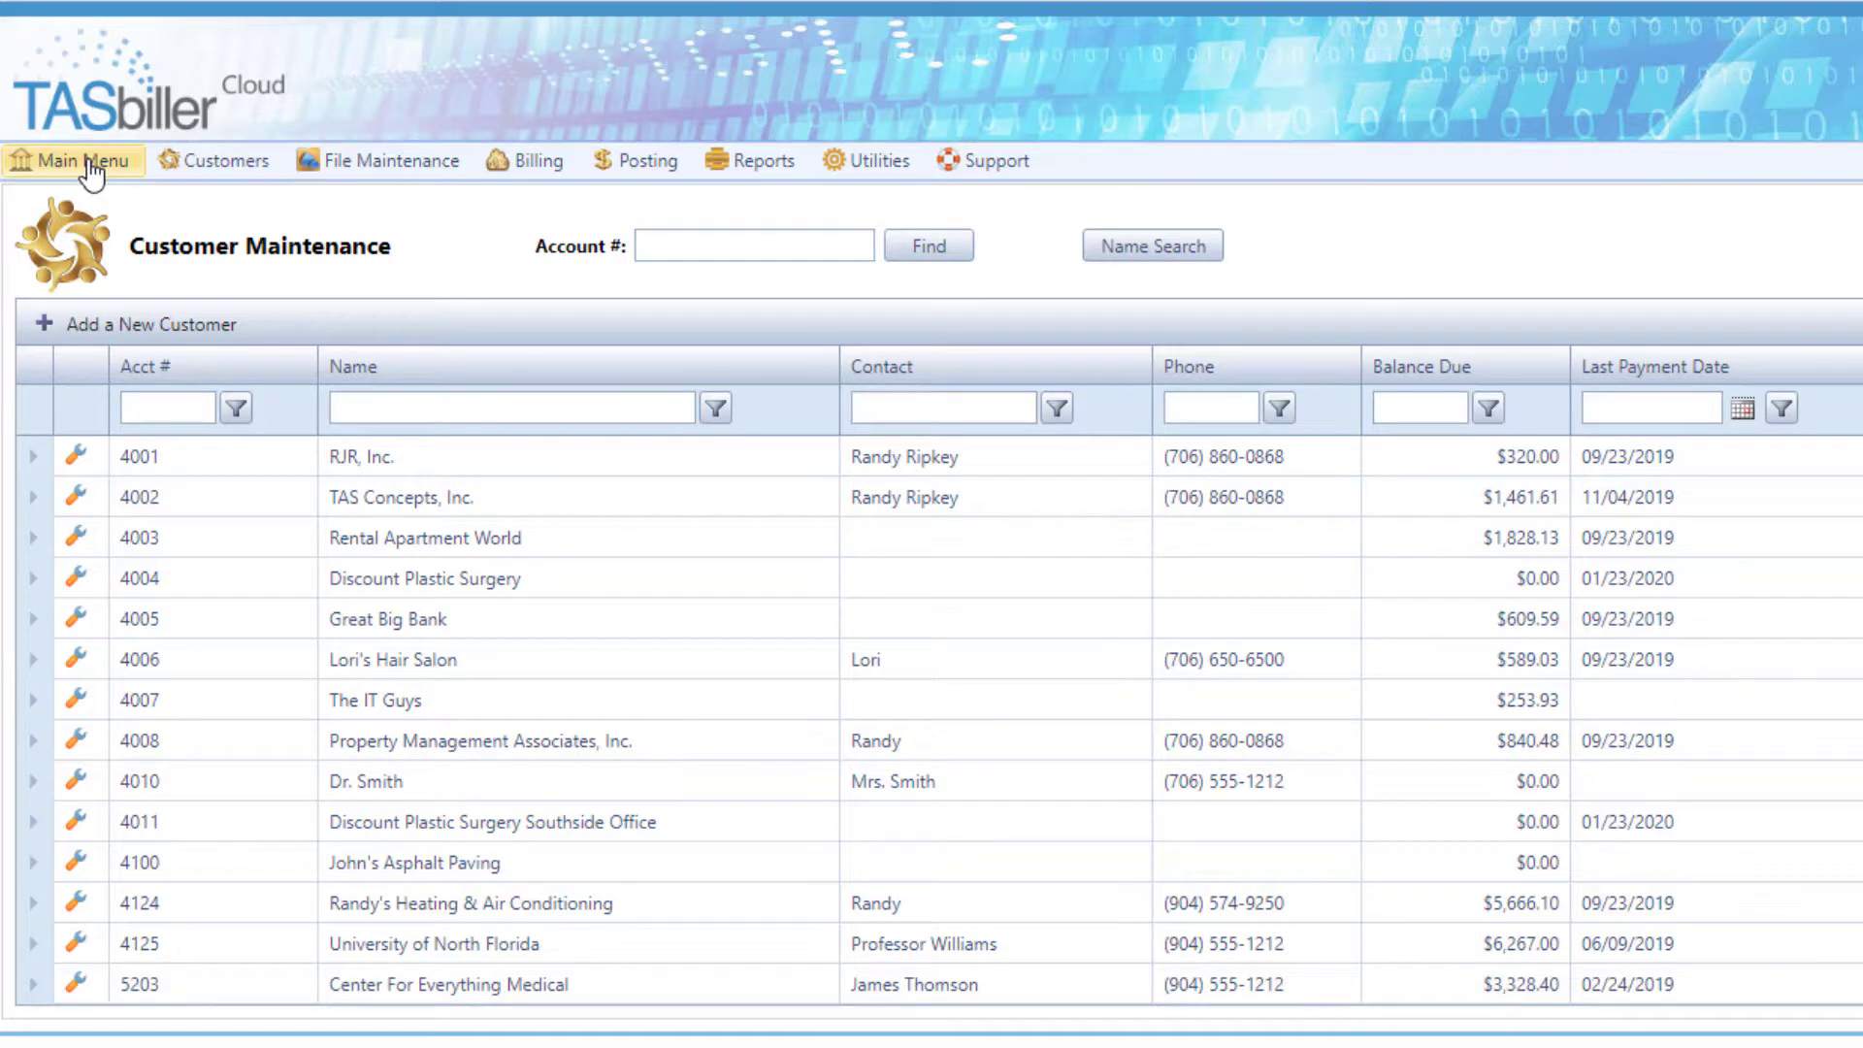